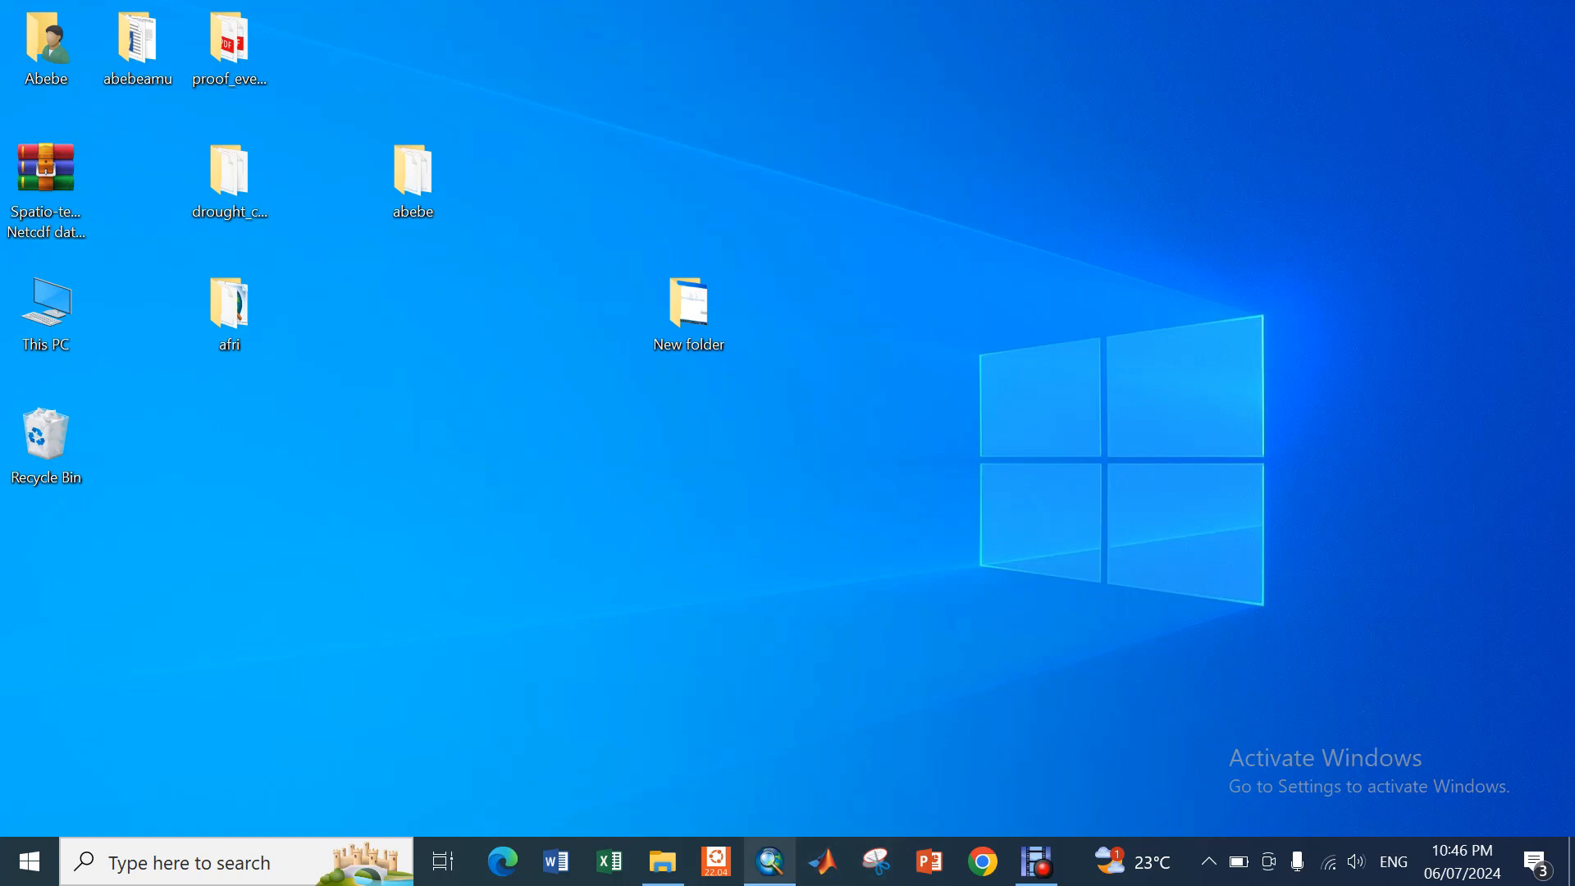
Switch to ArcMap with its blank untitled map document
click(770, 861)
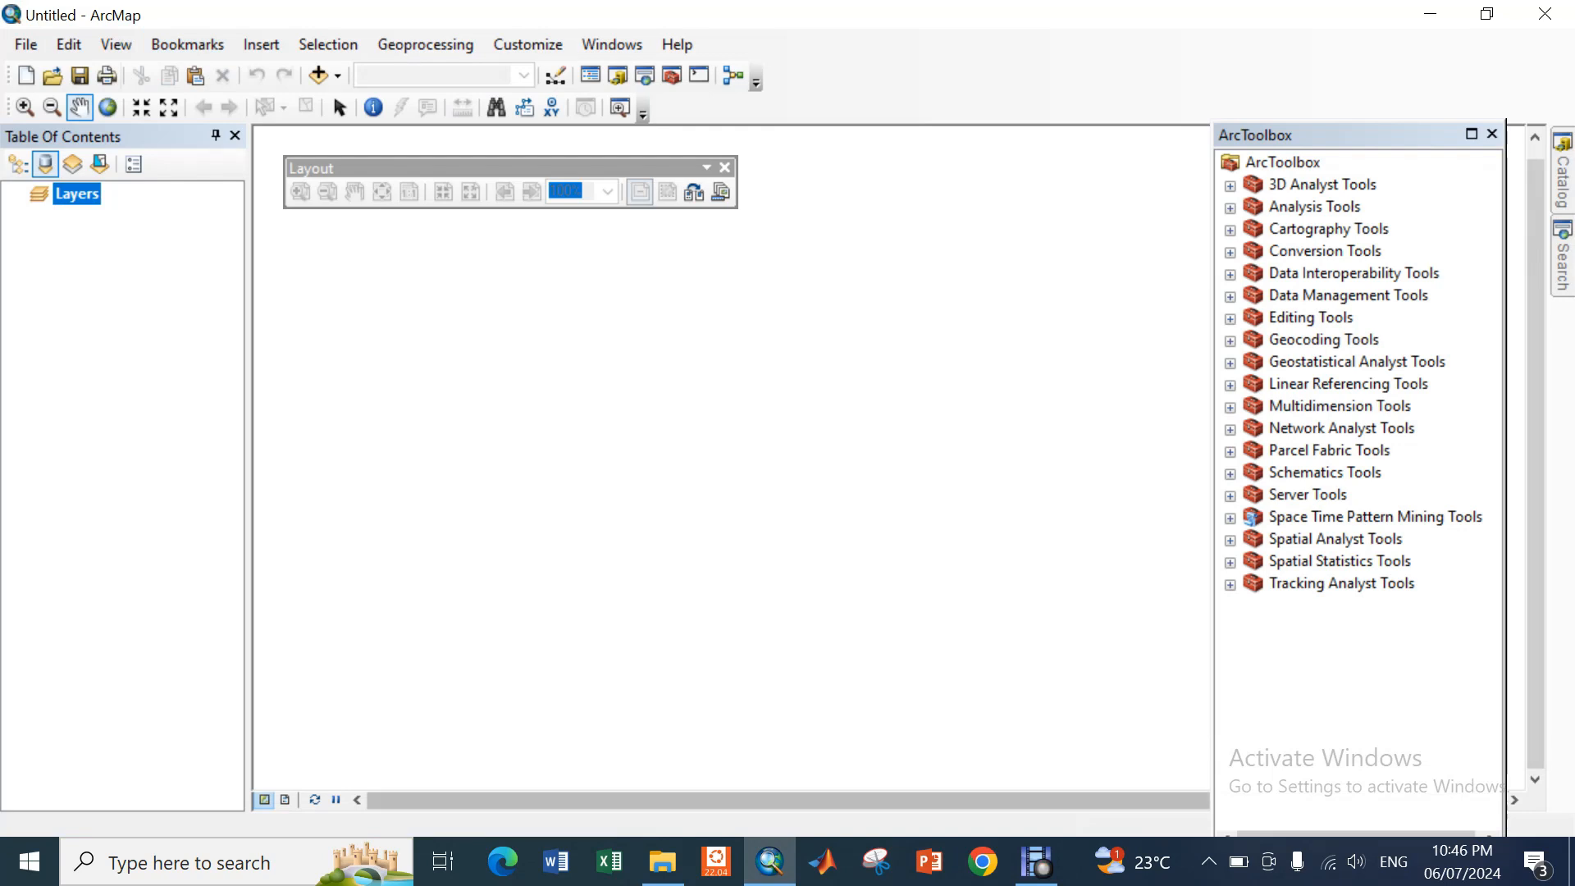
Try adding ETH-chirps.nc from File Explorer directly to the map's layers, and remove the resulting precip layer
click(663, 861)
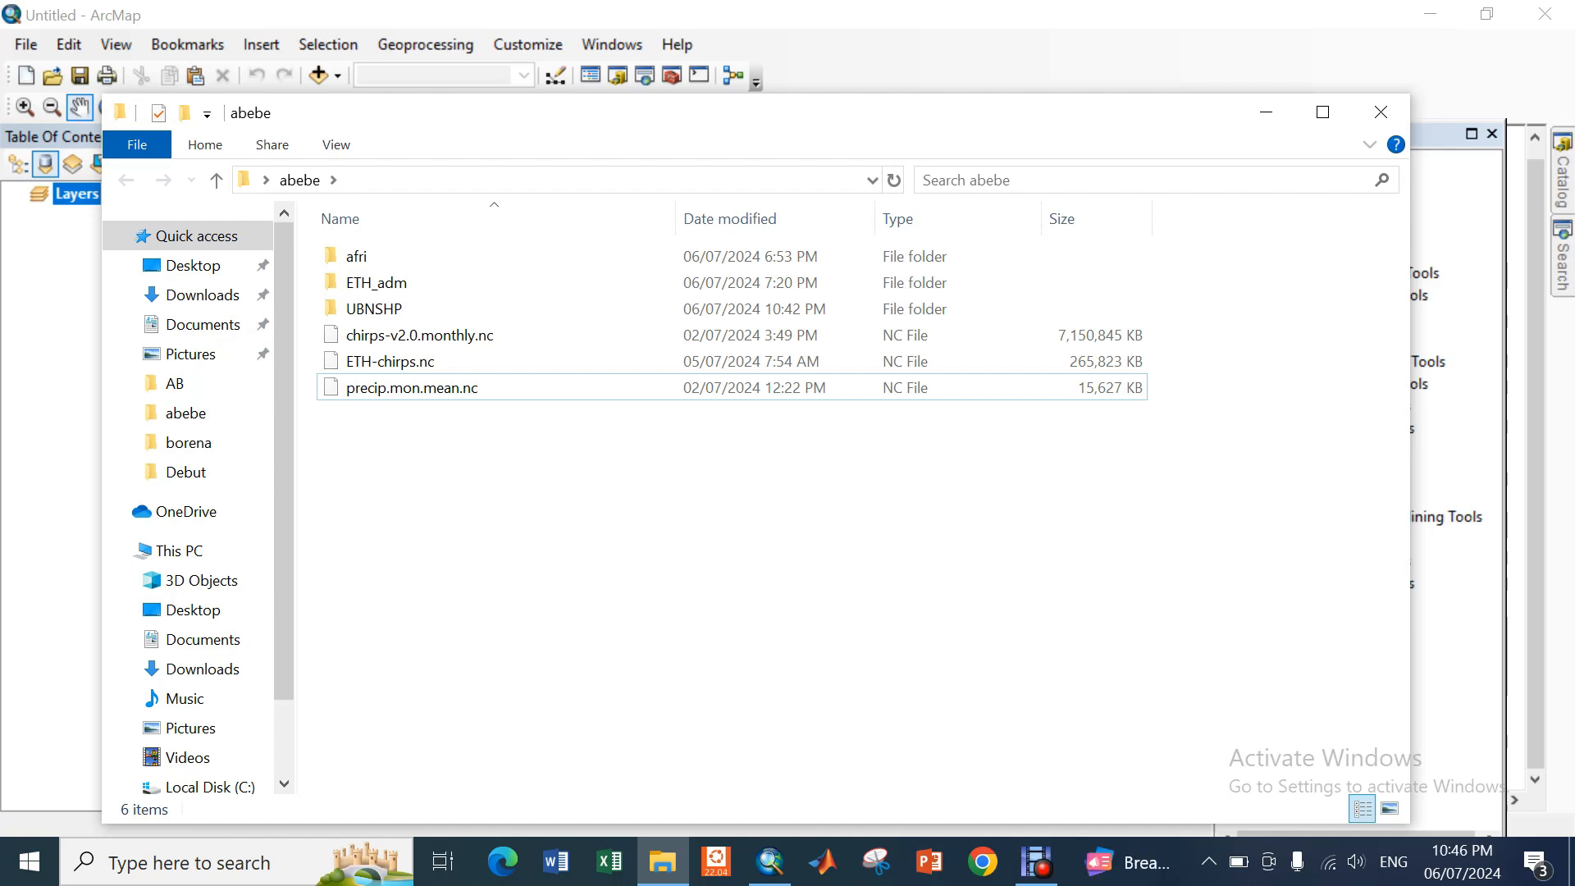
drag(312, 324, 409, 406)
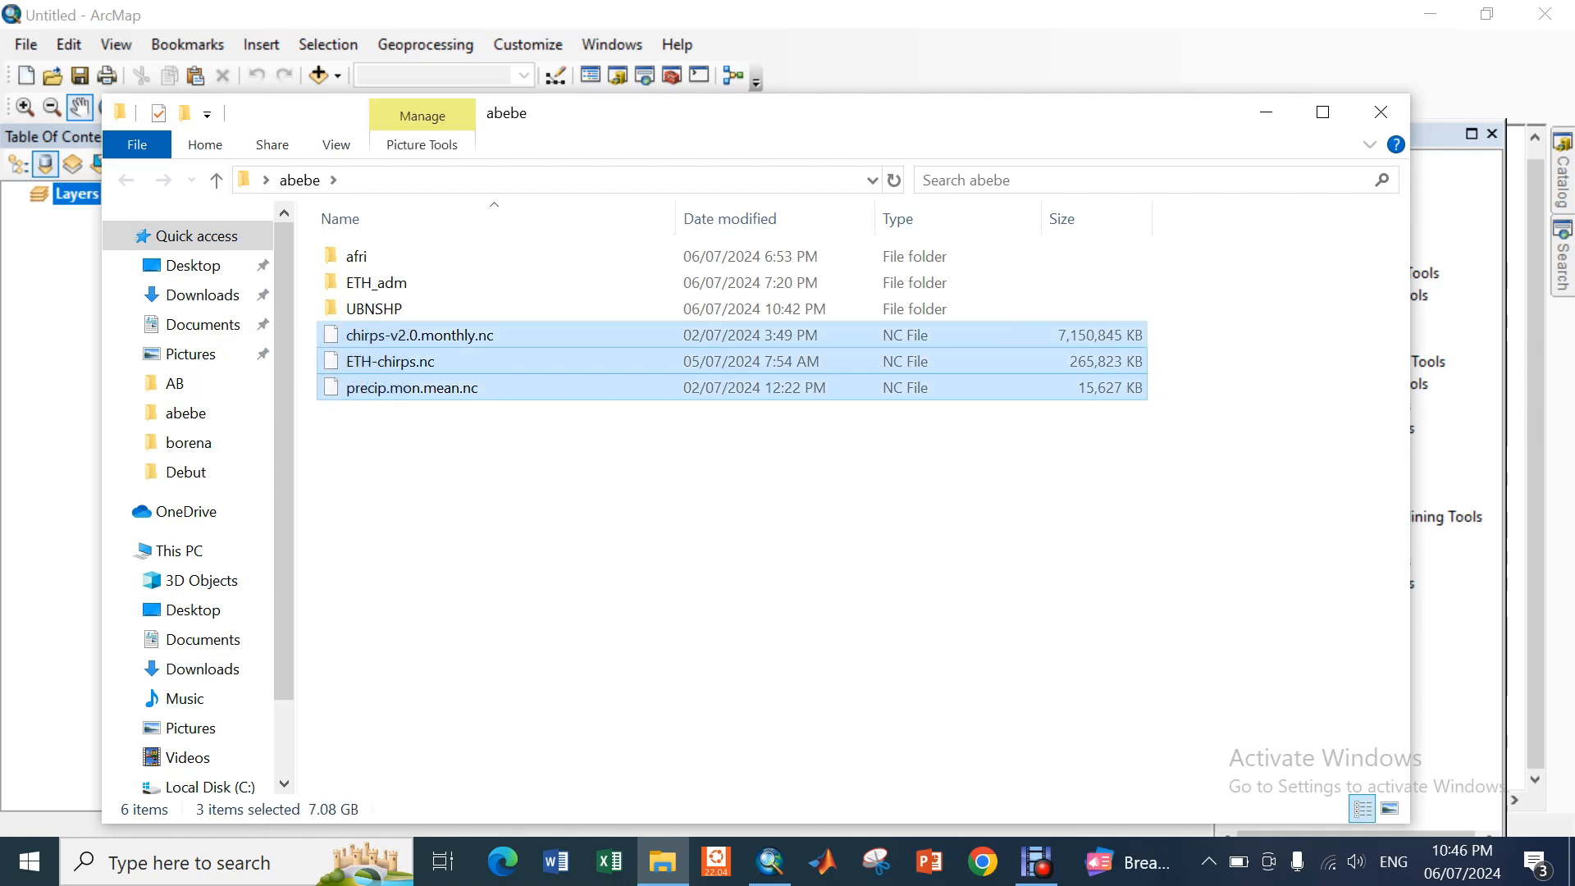
click(418, 443)
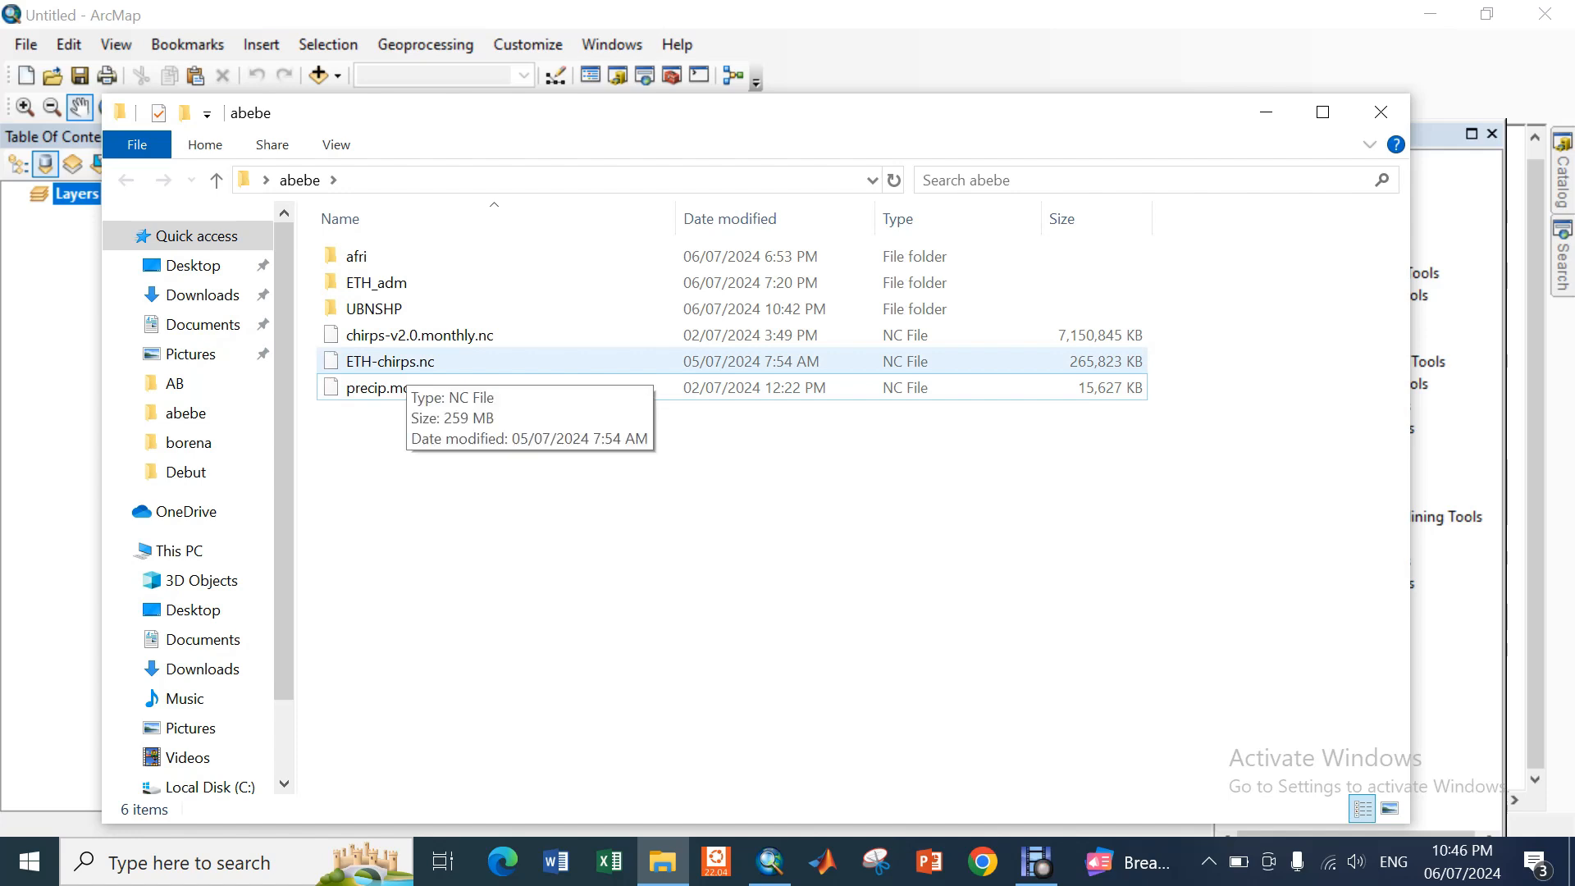
click(402, 361)
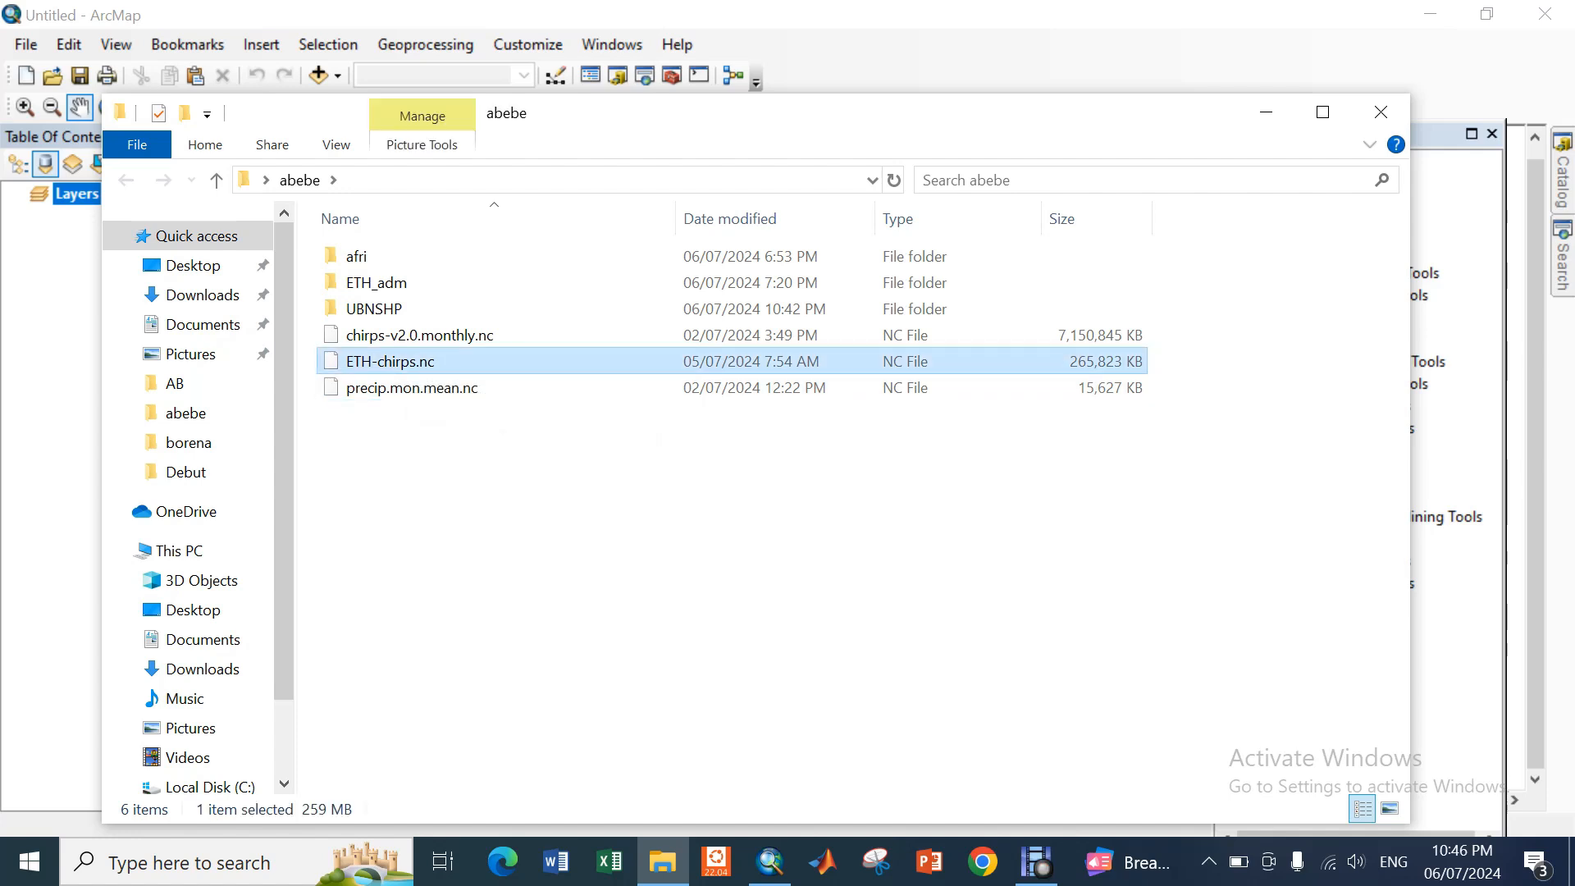
drag(402, 361, 83, 201)
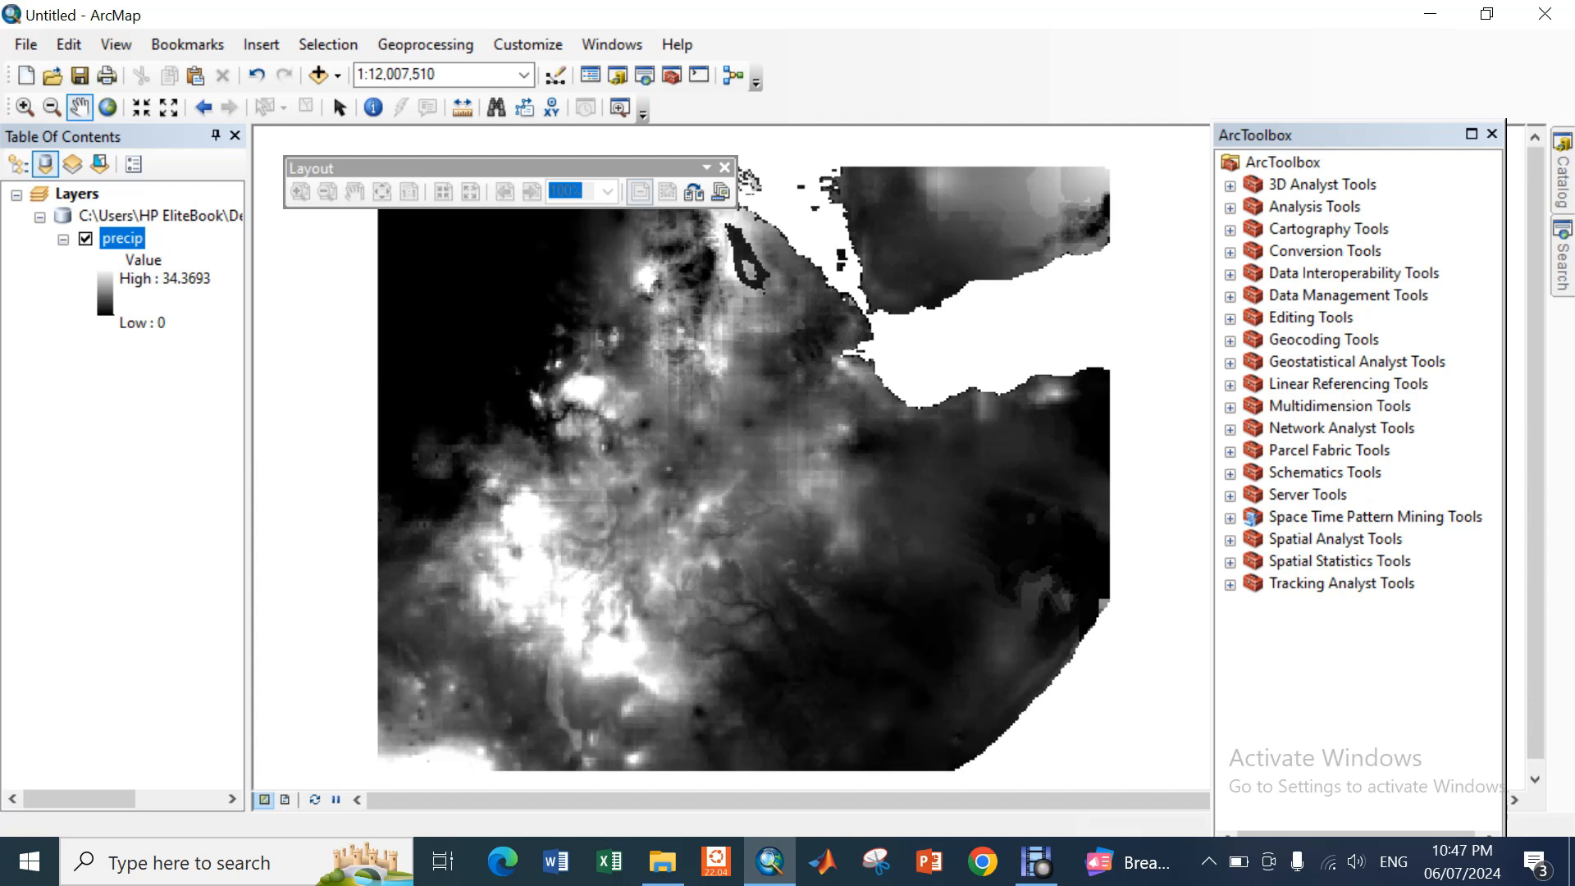
right_click(100, 236)
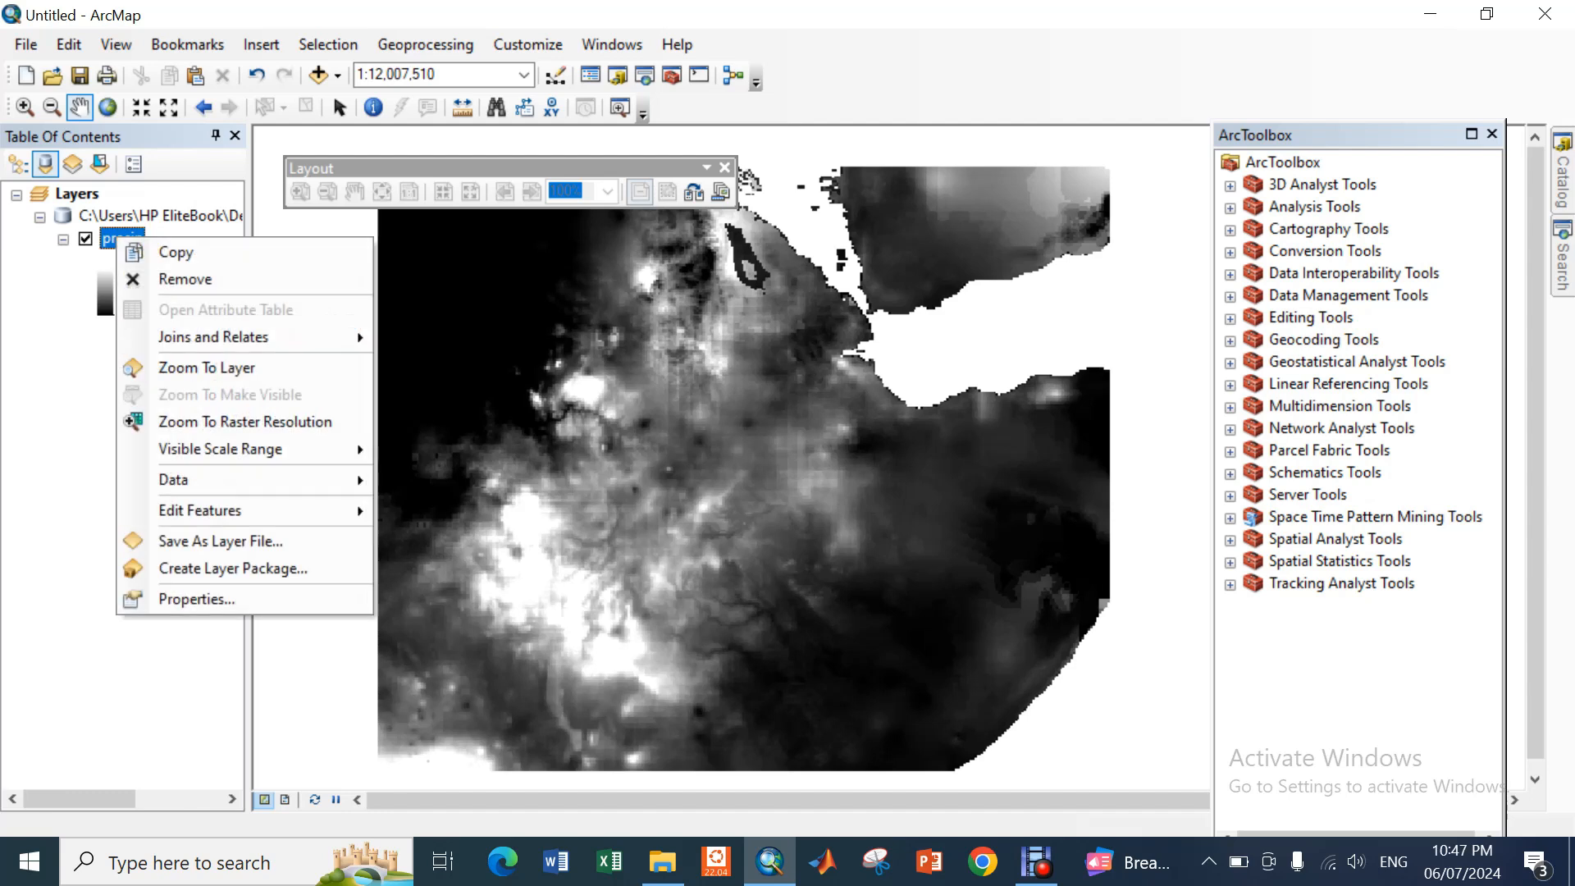
click(156, 278)
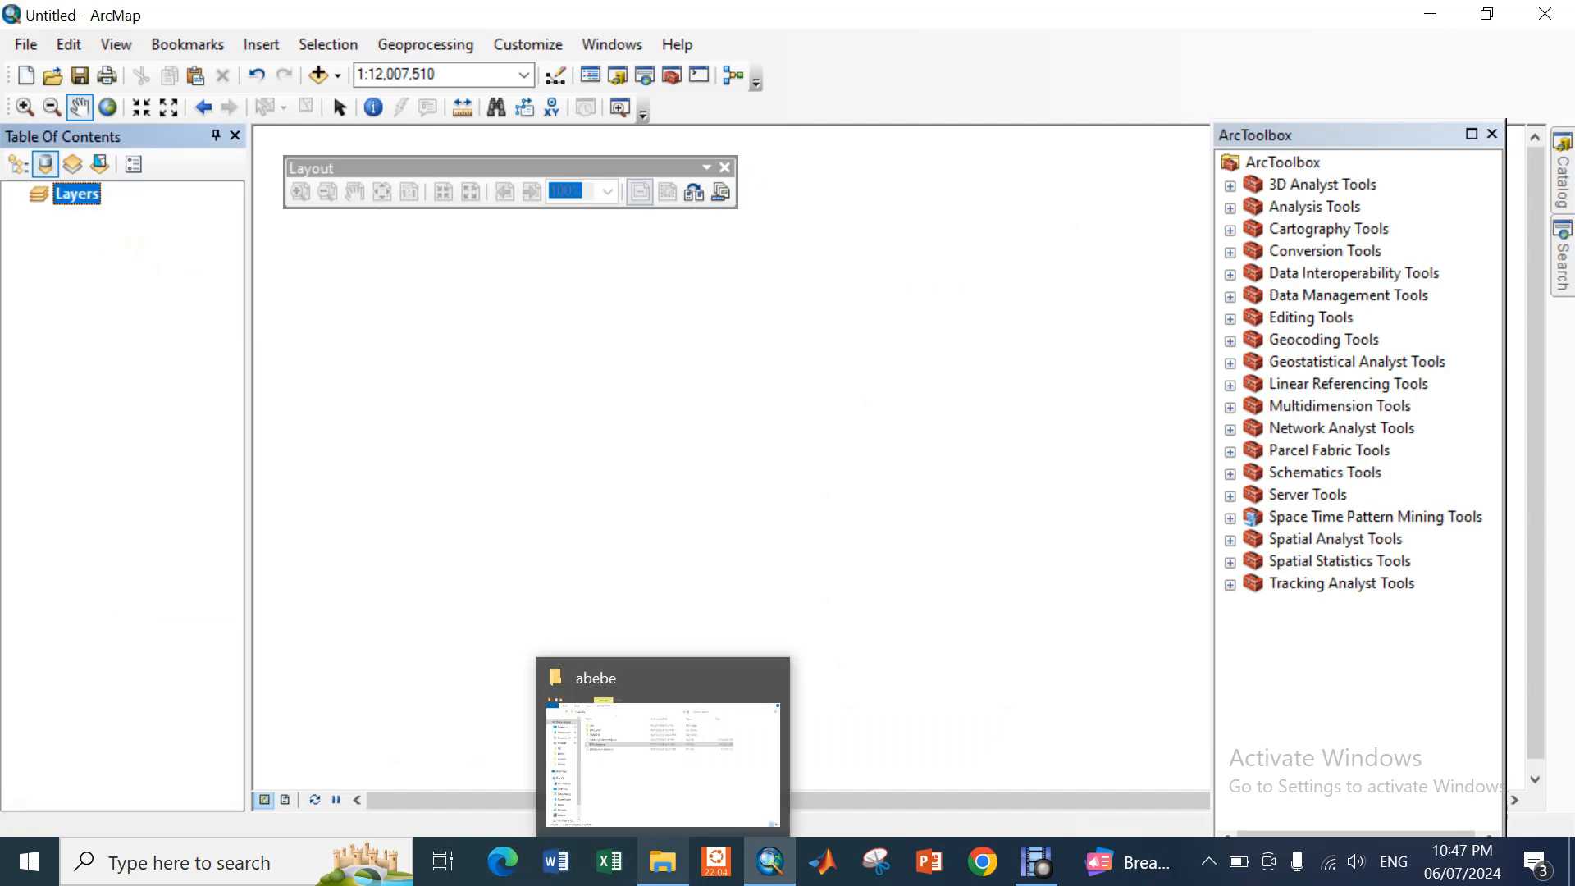
Search the geoprocessing tools for "netcdf" and open the Make NetCDF Raster Layer tool
mouse_move(1562, 256)
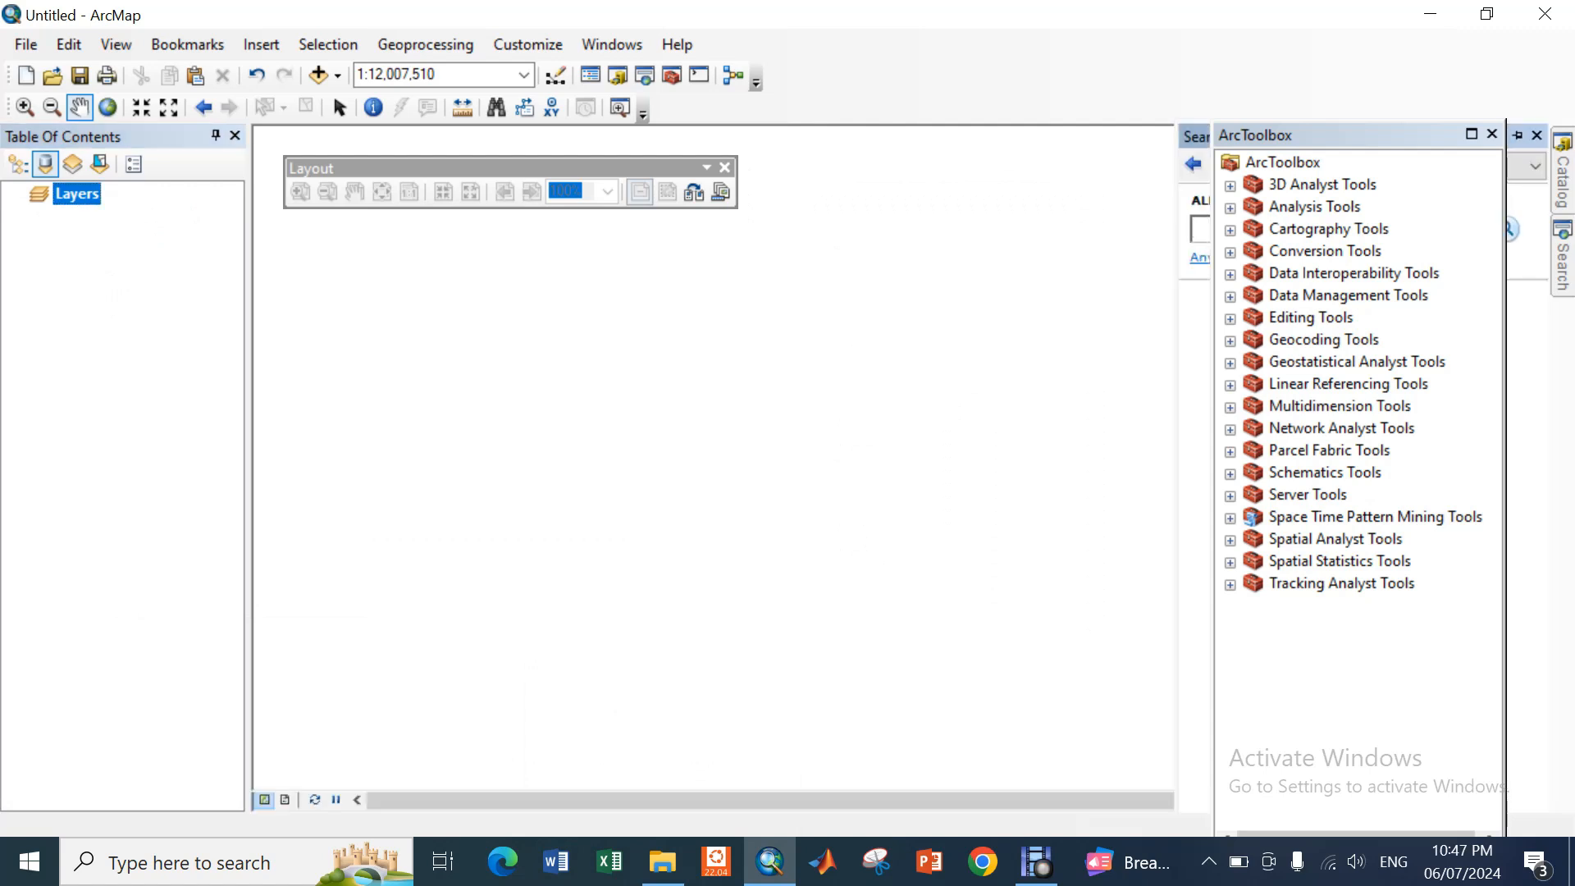
drag(1357, 135, 1033, 128)
mouse_move(1563, 256)
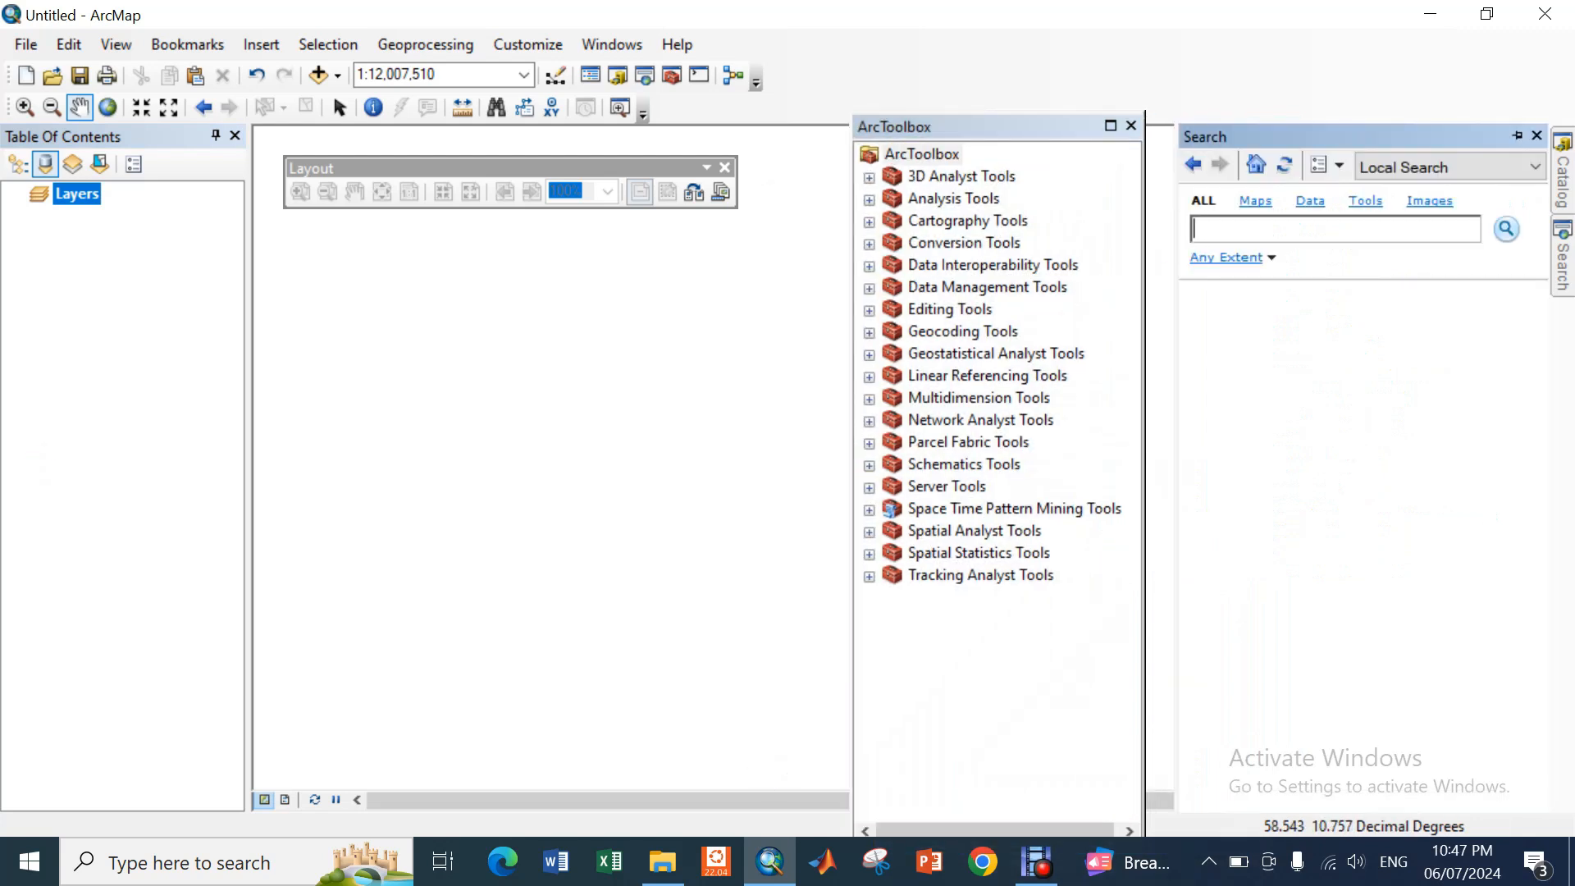
text(netcdf)
key(Return)
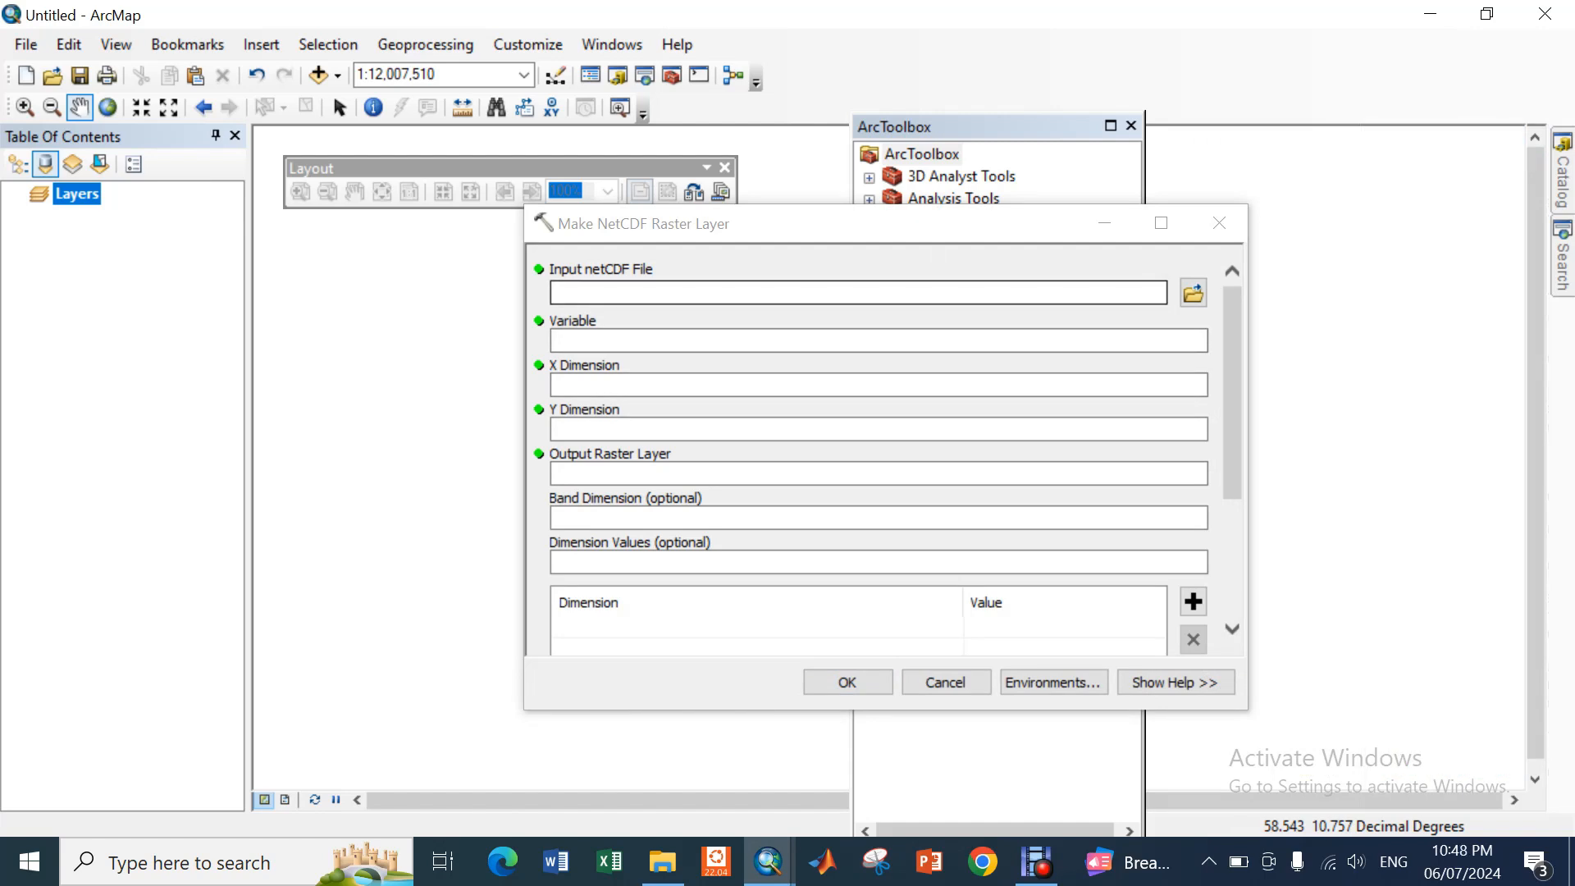
Create the raster layer precip_Layer from ETH-chirps.nc, using the precip variable with longitude as X and latitude as Y dimension
click(1193, 293)
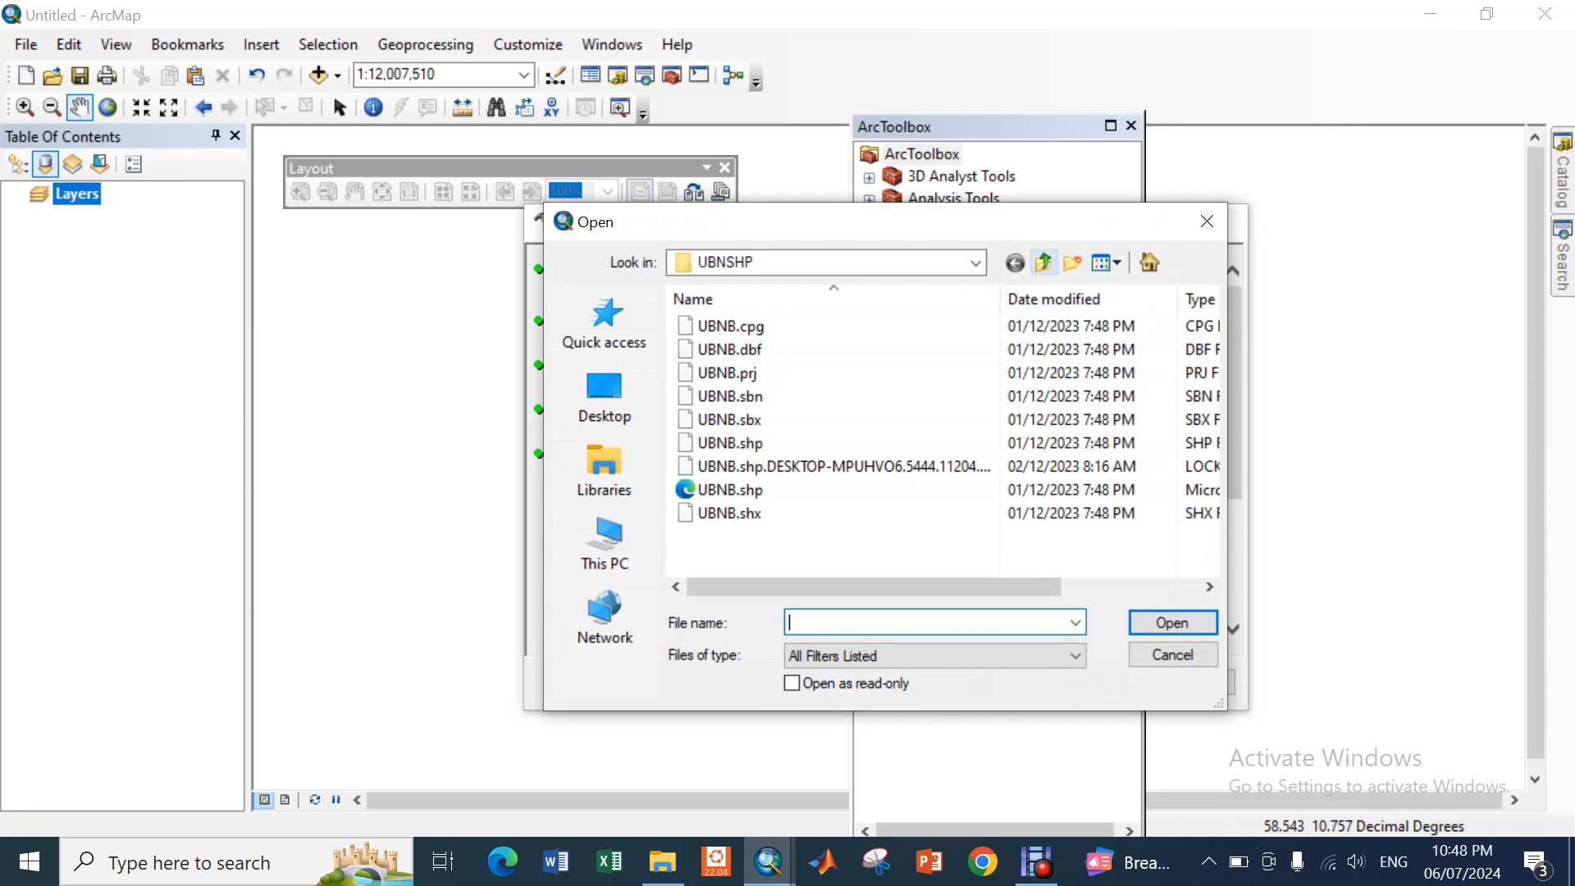
click(1044, 263)
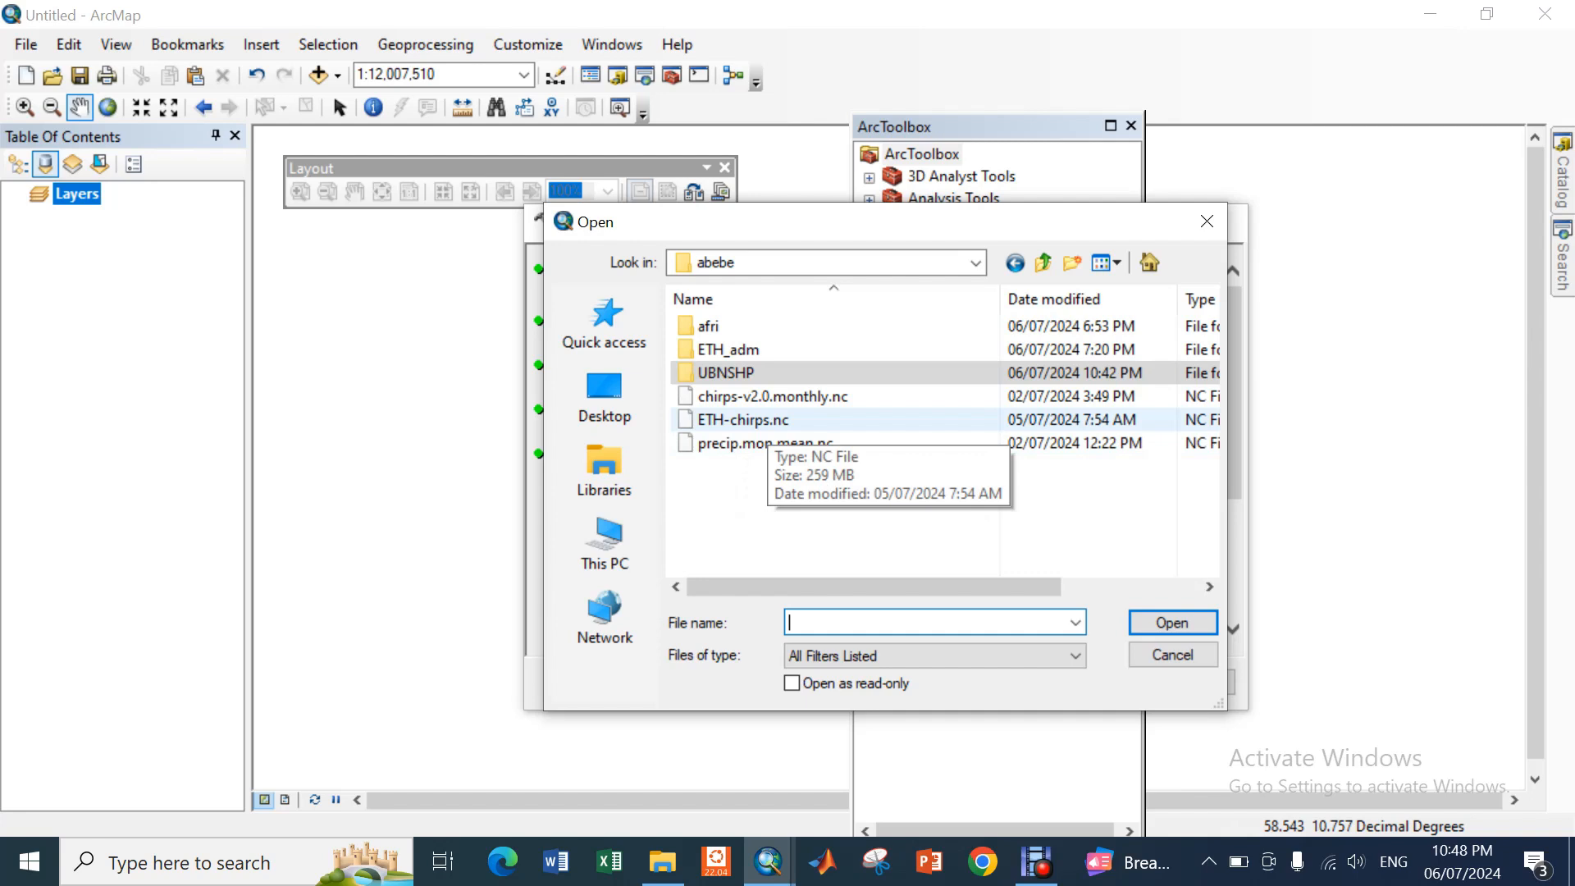
click(763, 420)
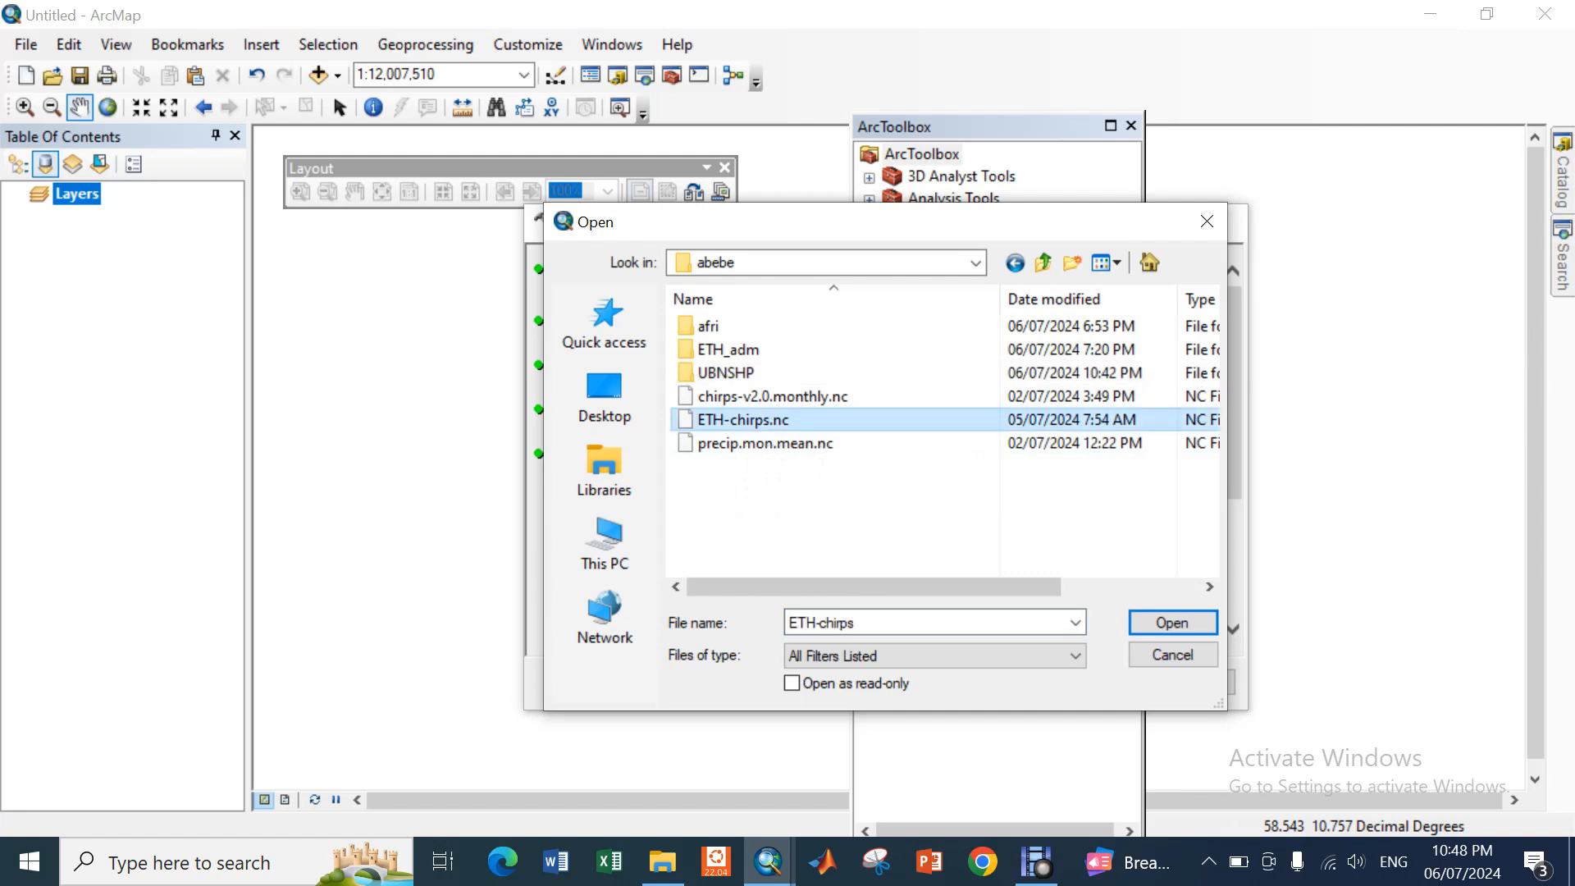
key(Return)
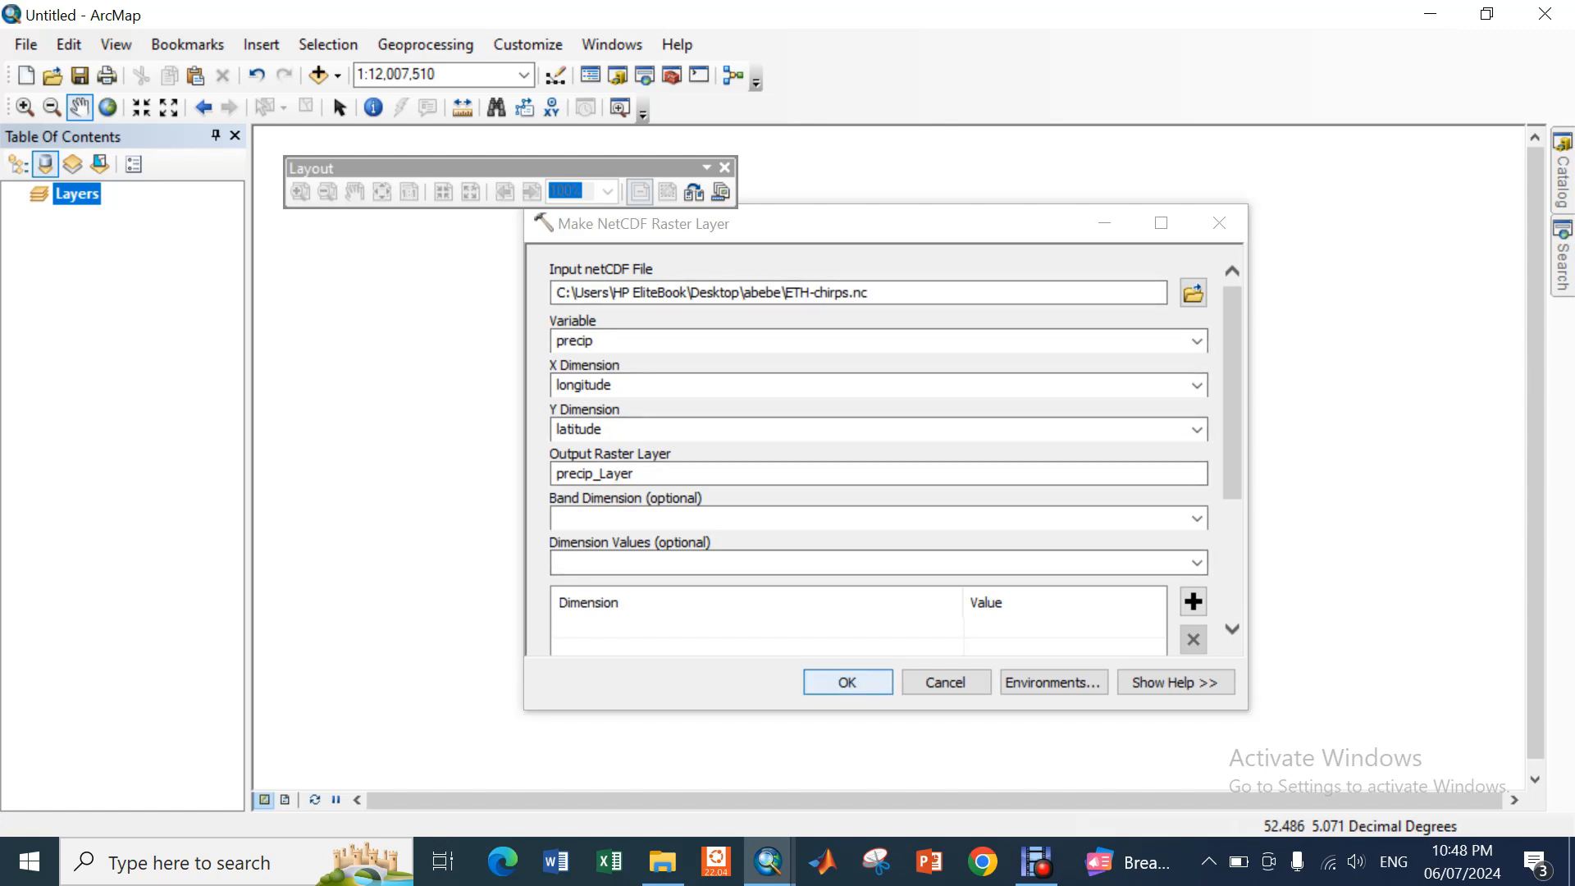
click(847, 683)
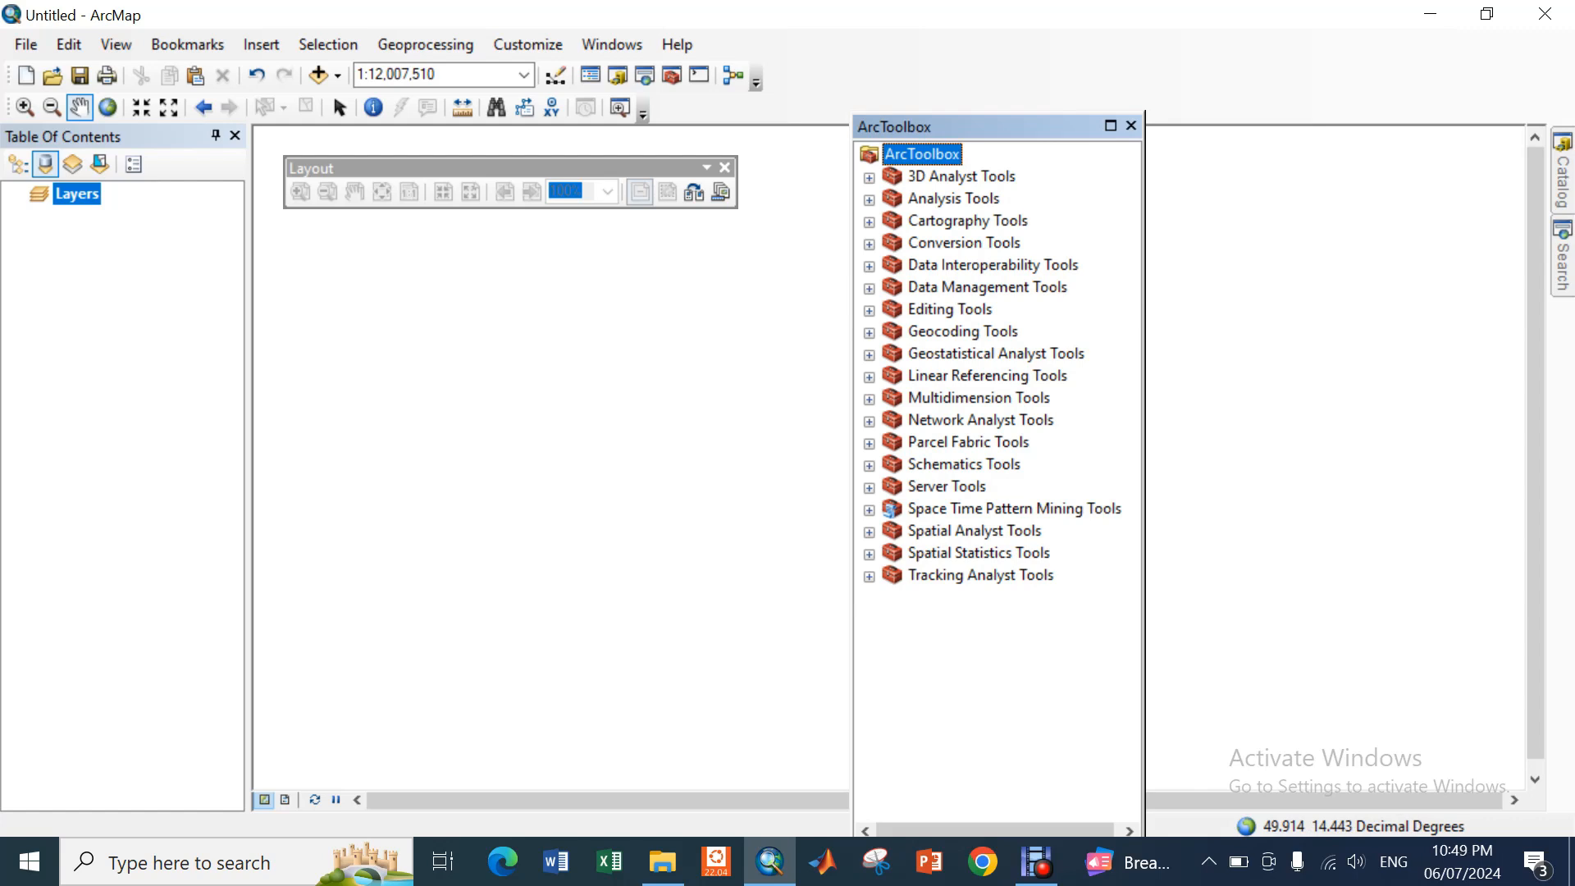
Move the ArcToolbox window aside and inspect the precip_Layer raster on the map
drag(984, 127, 1332, 114)
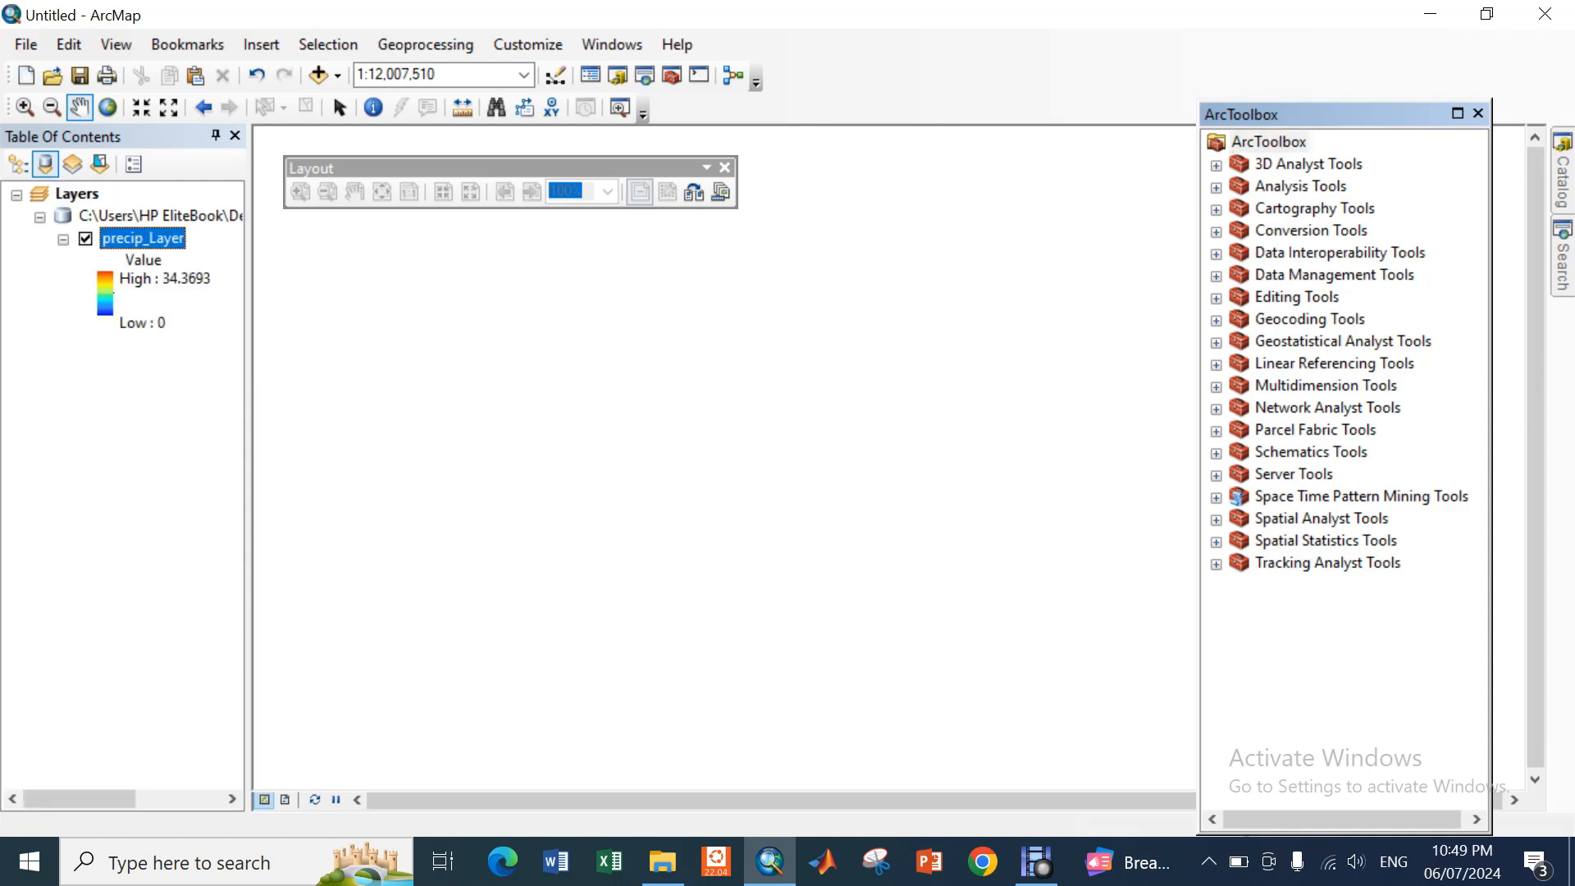
drag(886, 459, 733, 457)
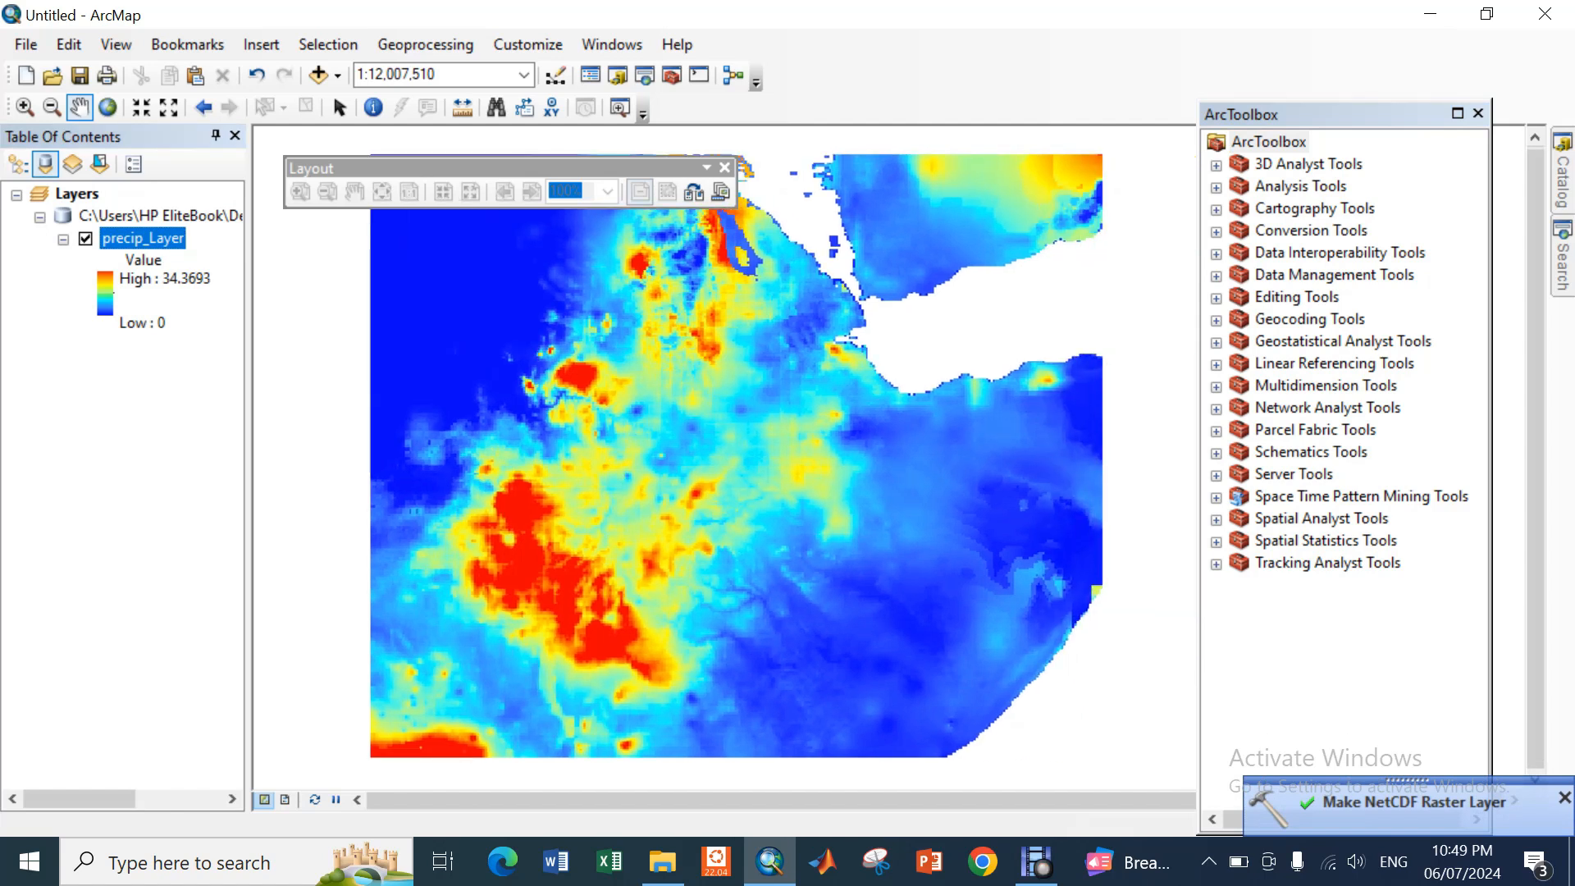
drag(733, 457, 725, 441)
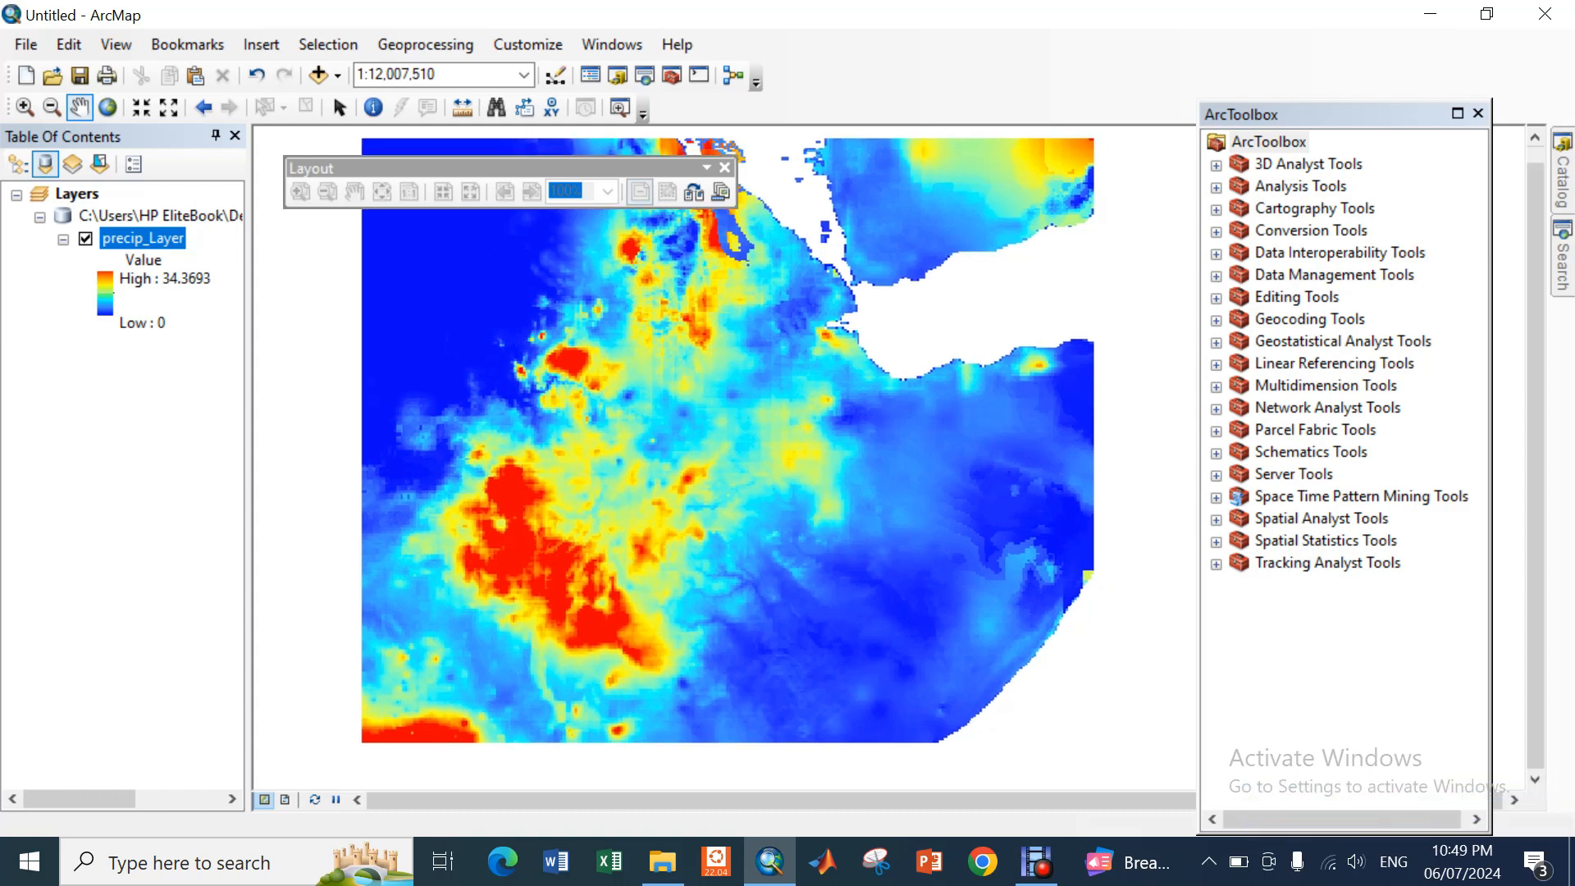
mouse_move(724, 441)
mouse_down()
mouse_move(751, 434)
mouse_move(709, 437)
mouse_up()
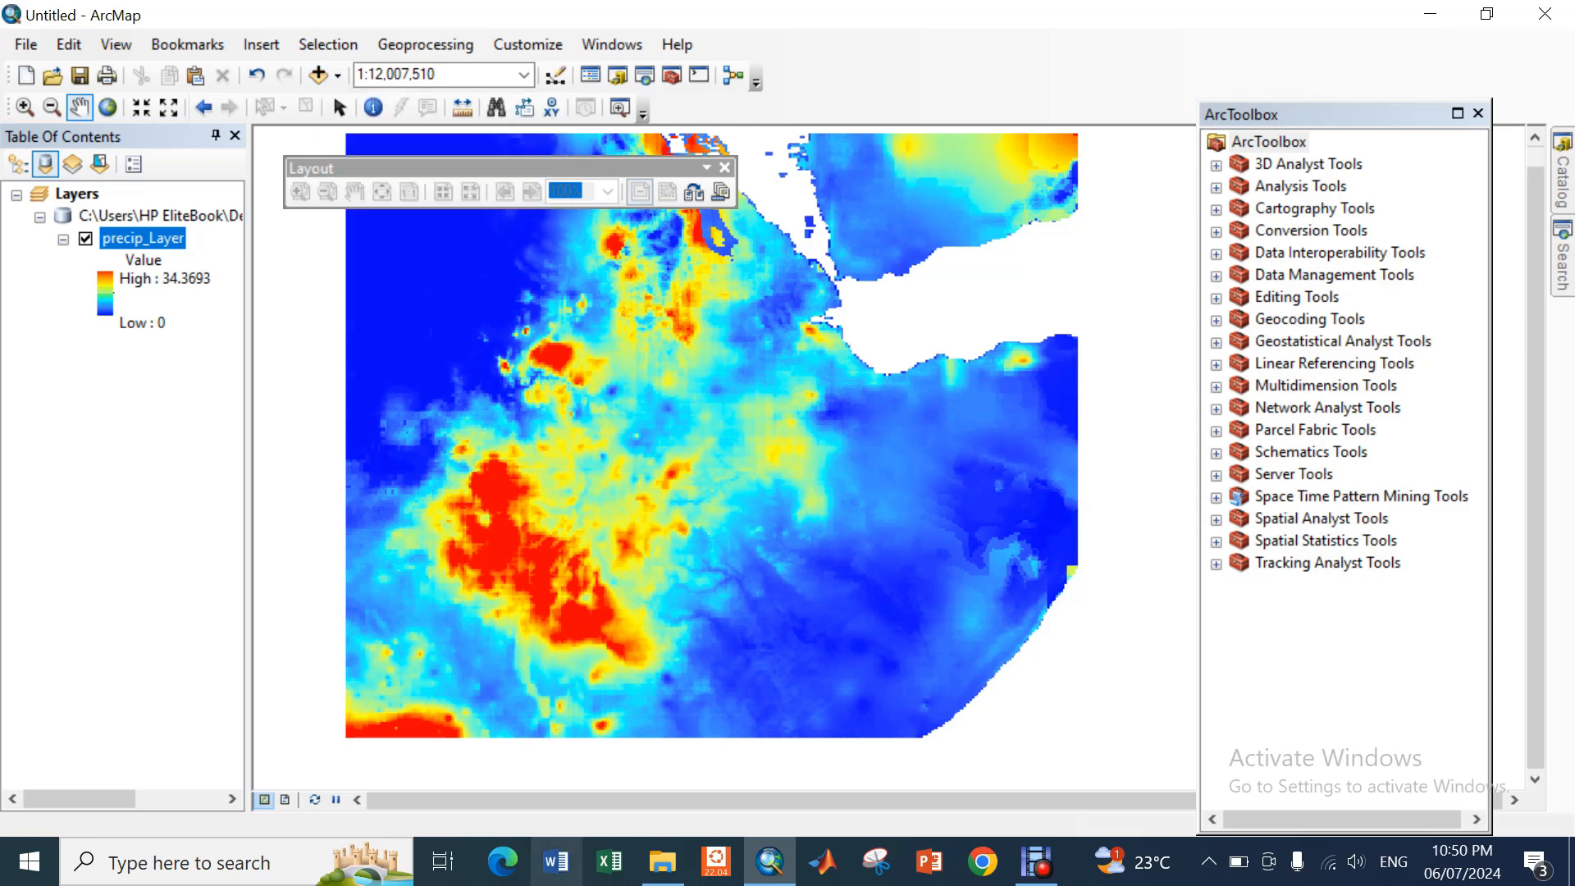
Inspect the shapefile components in the UBNSHP folder in File Explorer, and return to ArcMap
click(662, 862)
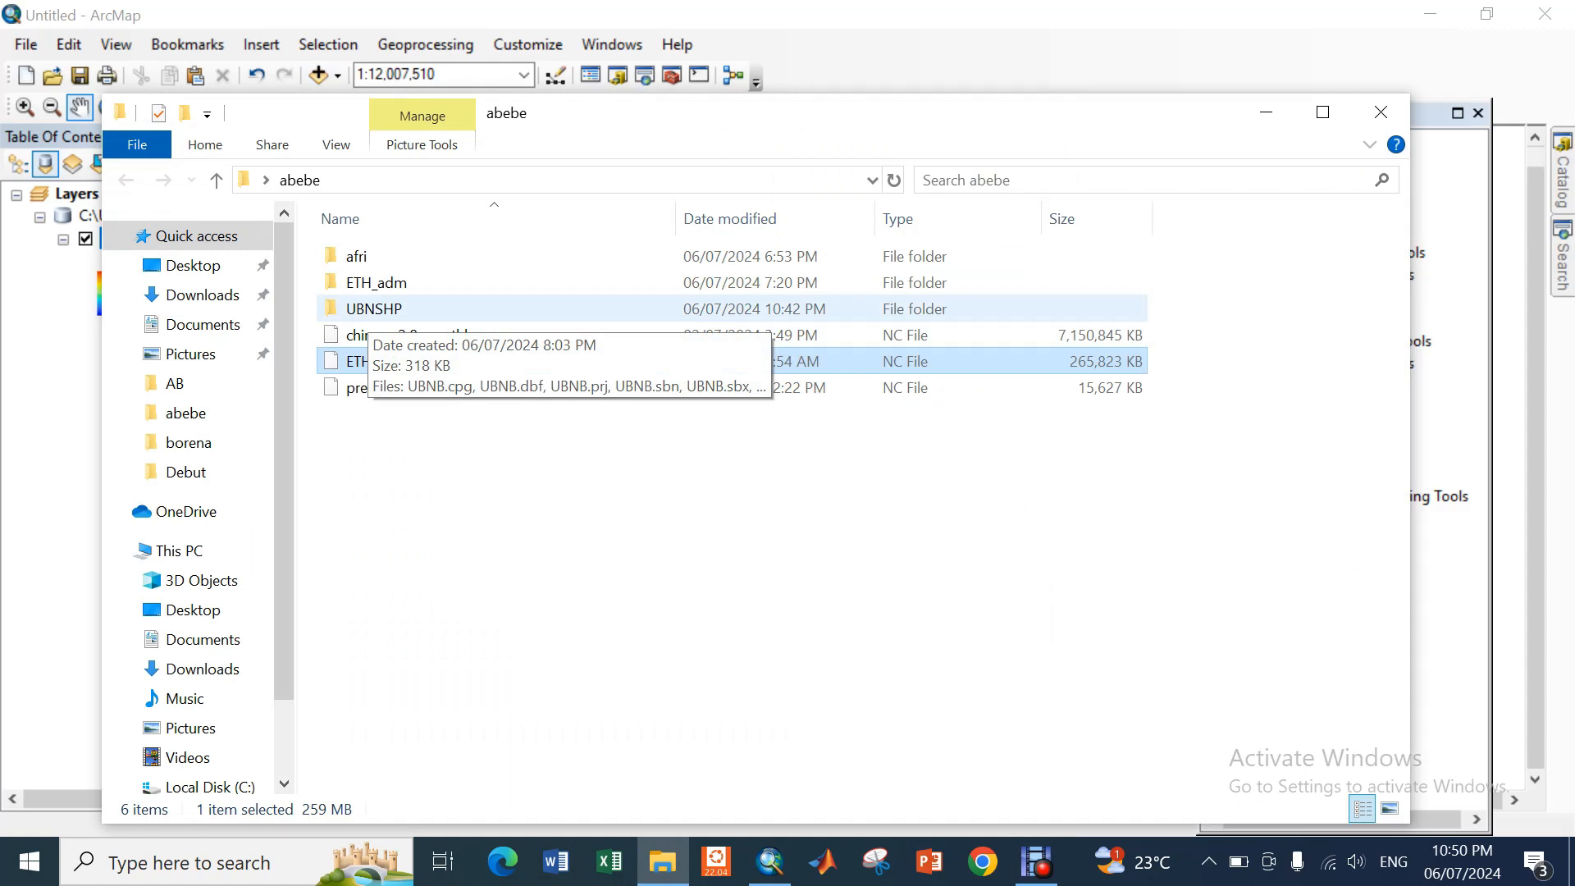
click(369, 310)
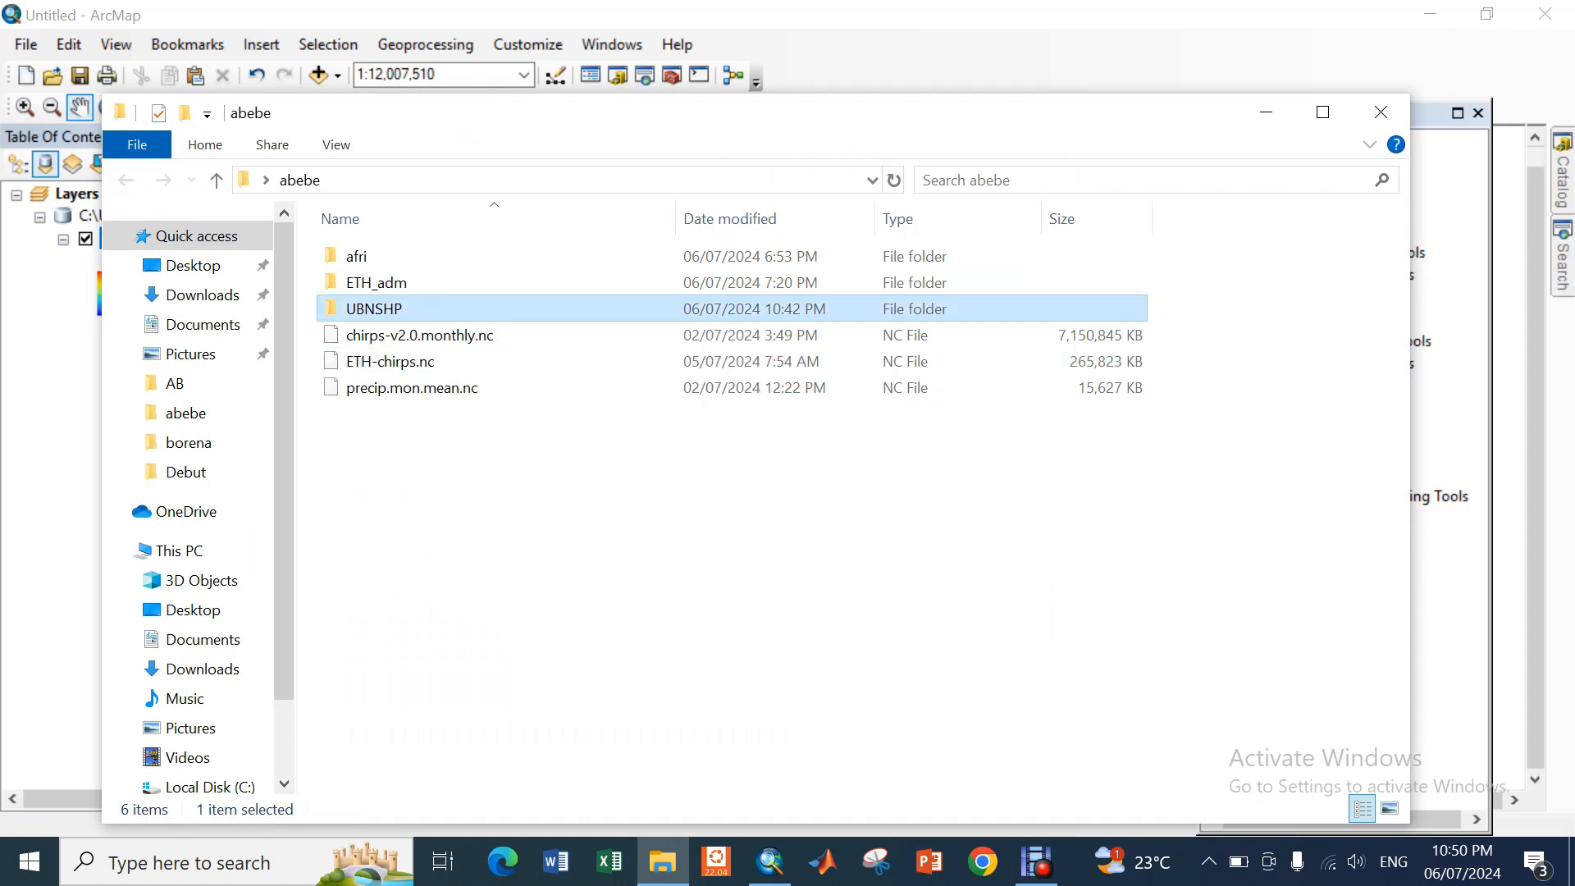
double_click(368, 310)
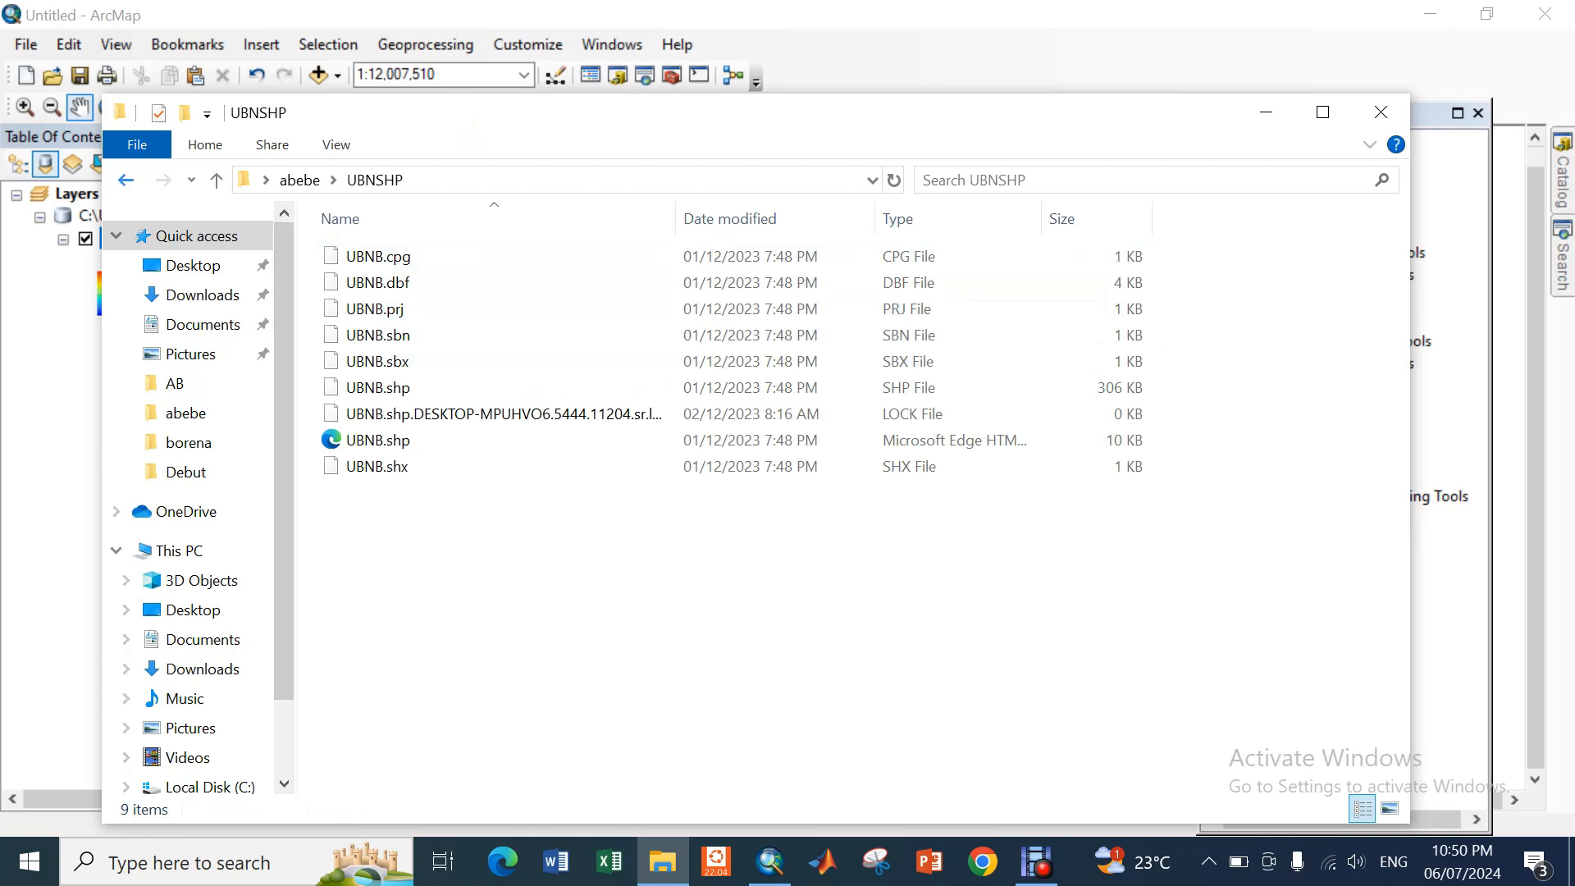
click(126, 181)
click(1266, 112)
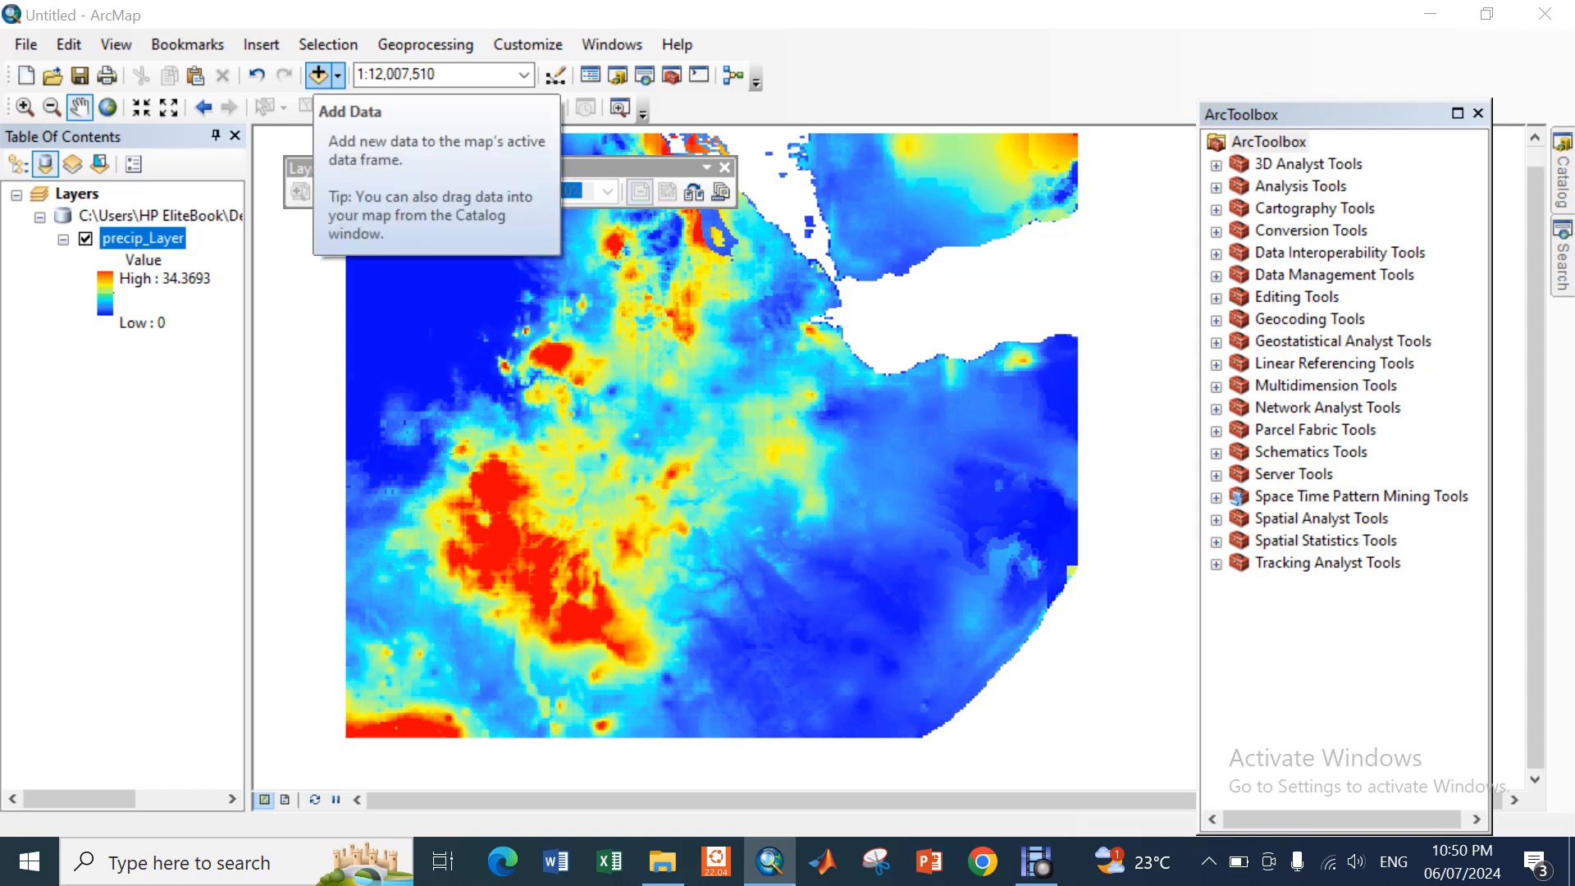
Add the UBNB.shp boundary shapefile from the UBNSHP folder to the map
click(319, 74)
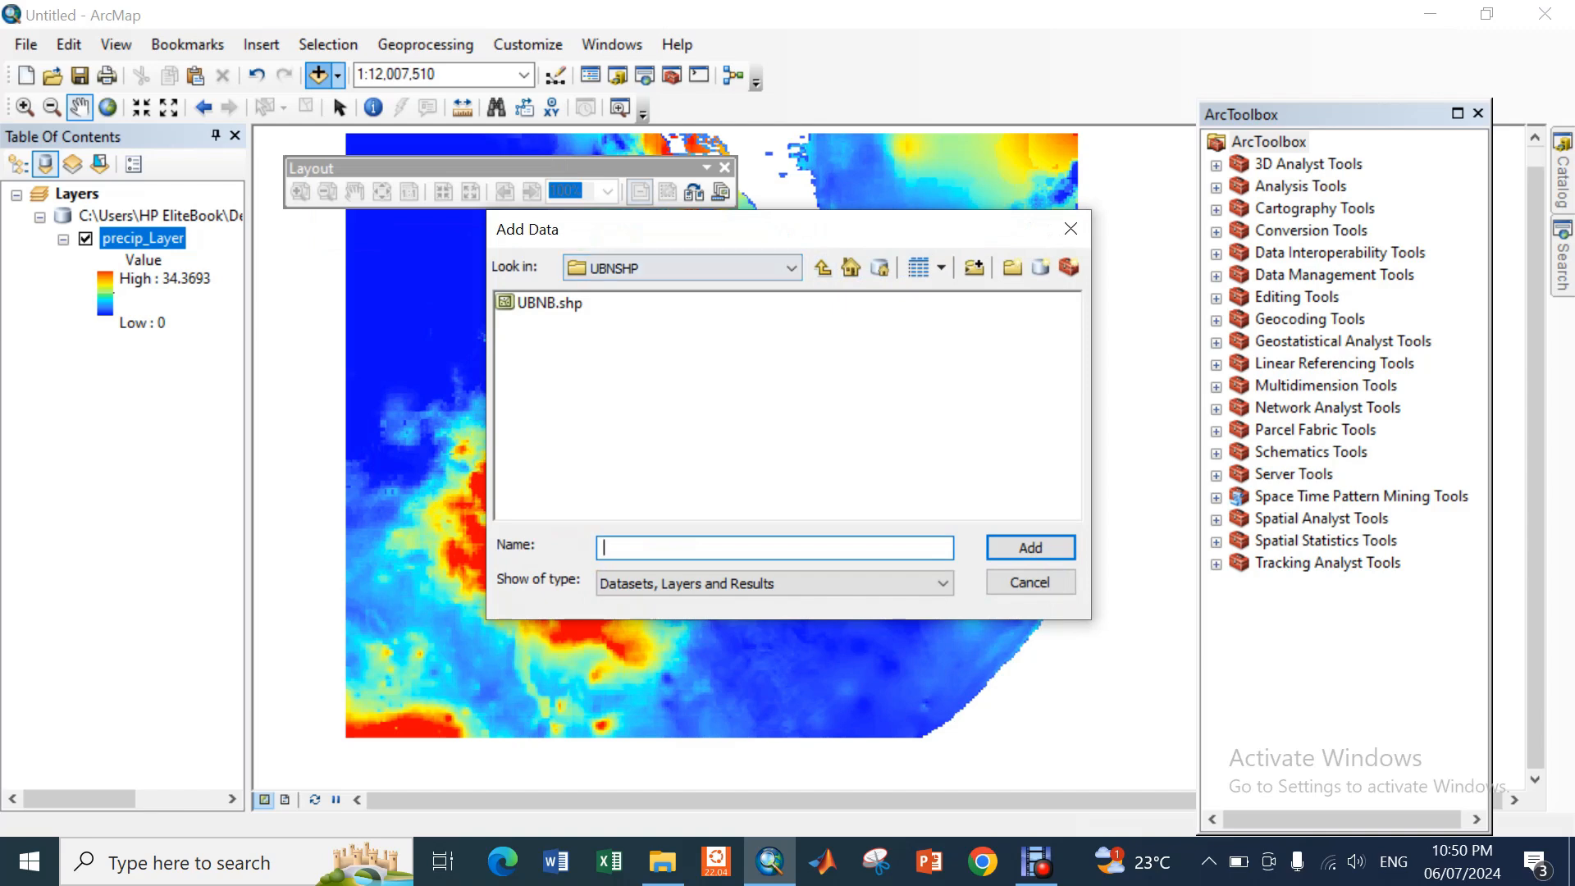
click(550, 303)
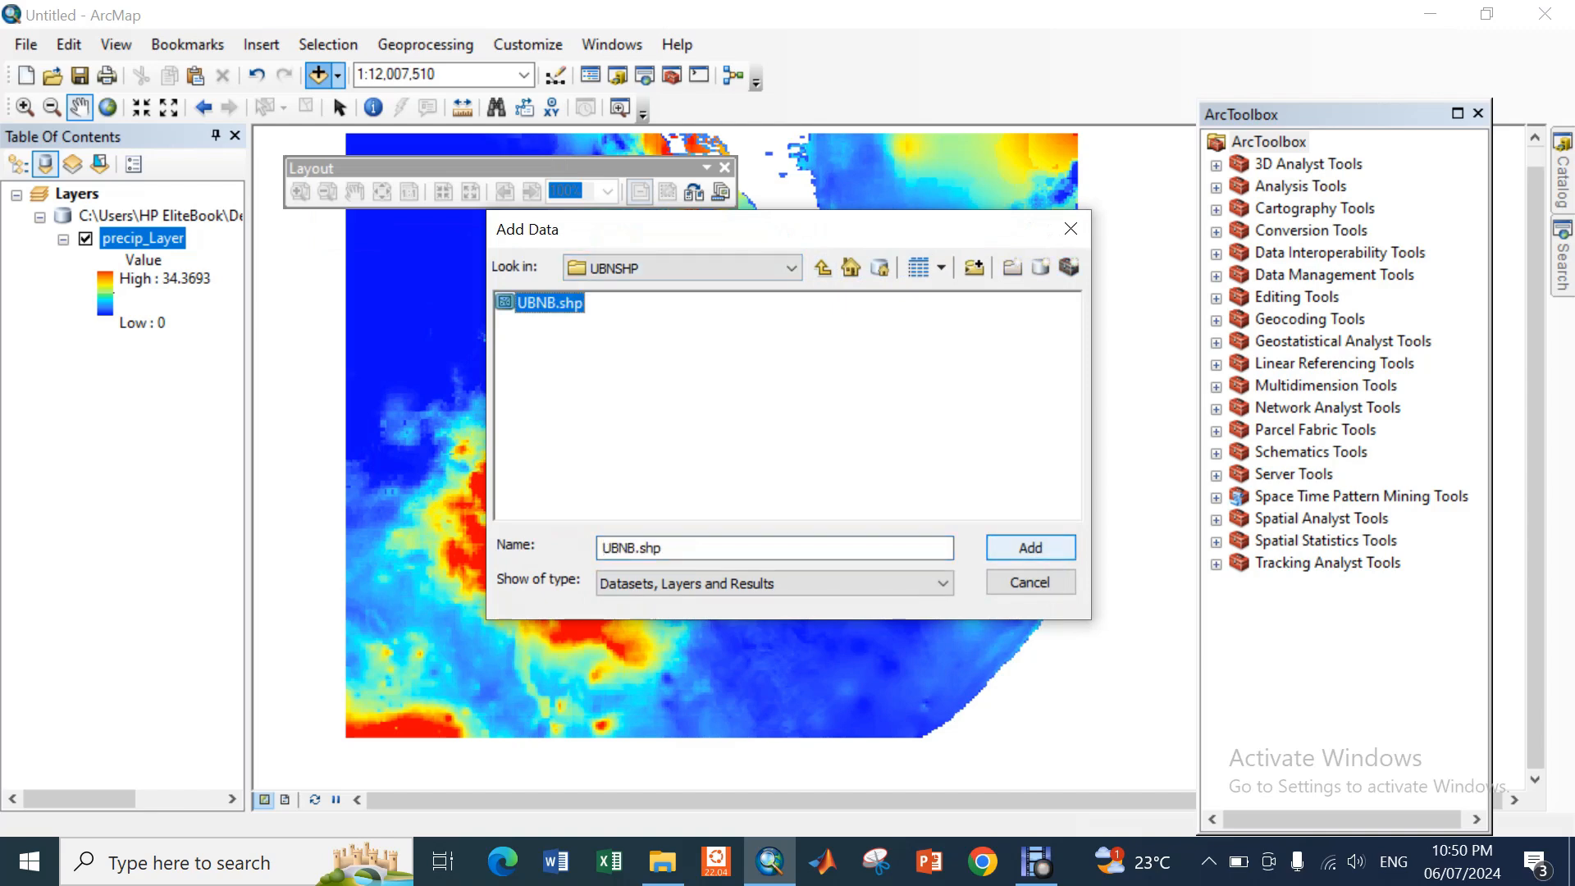
click(1030, 547)
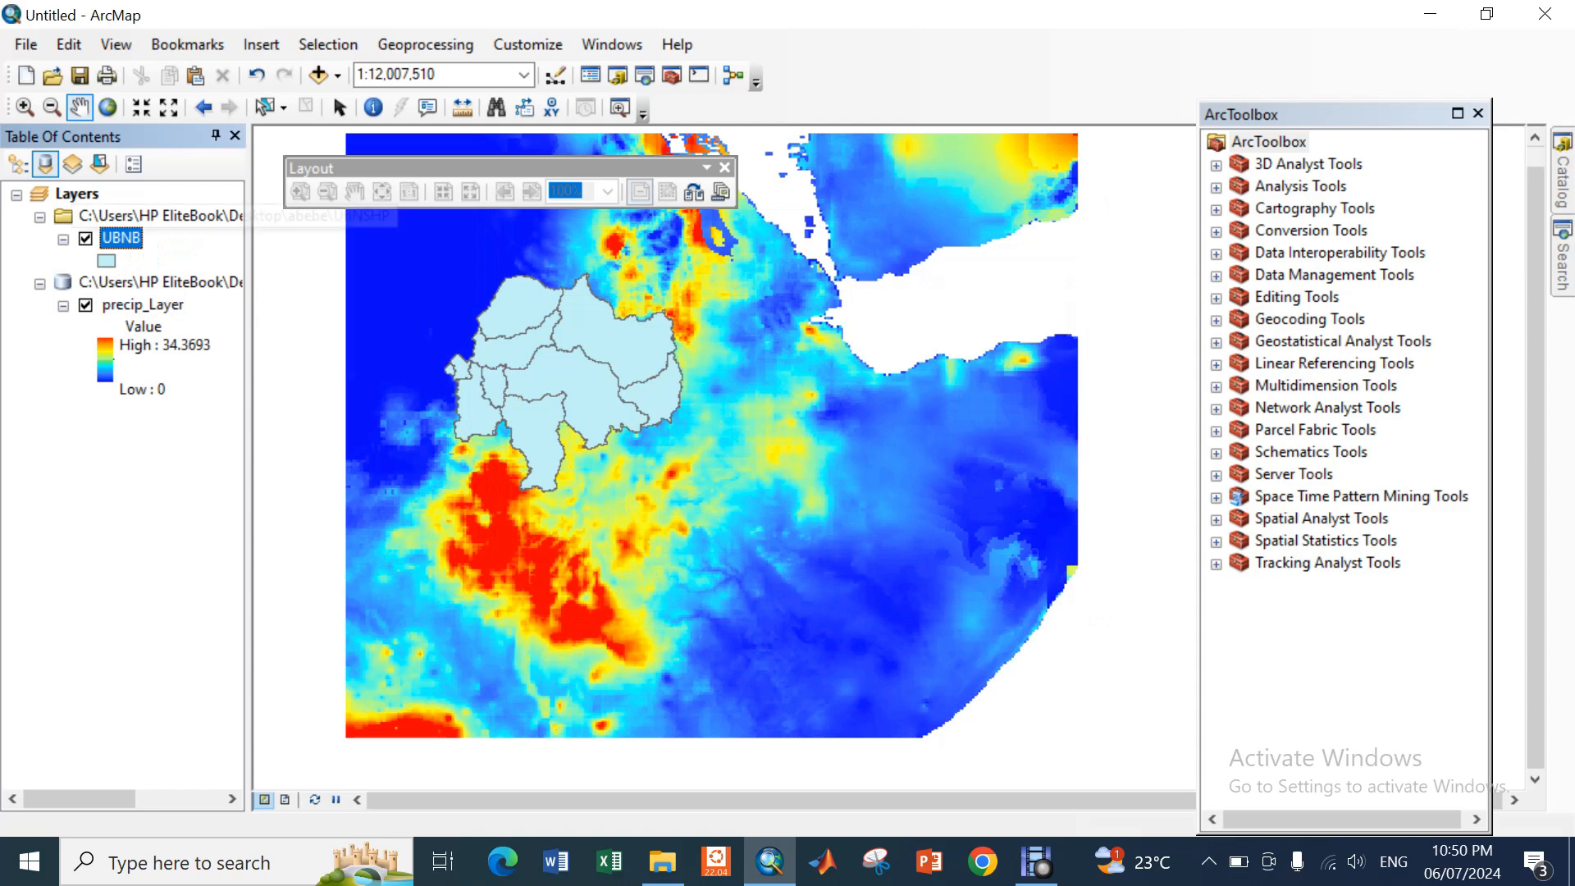
Change the UBNB layer's symbol to Hollow so only its boundary outlines are drawn
click(106, 261)
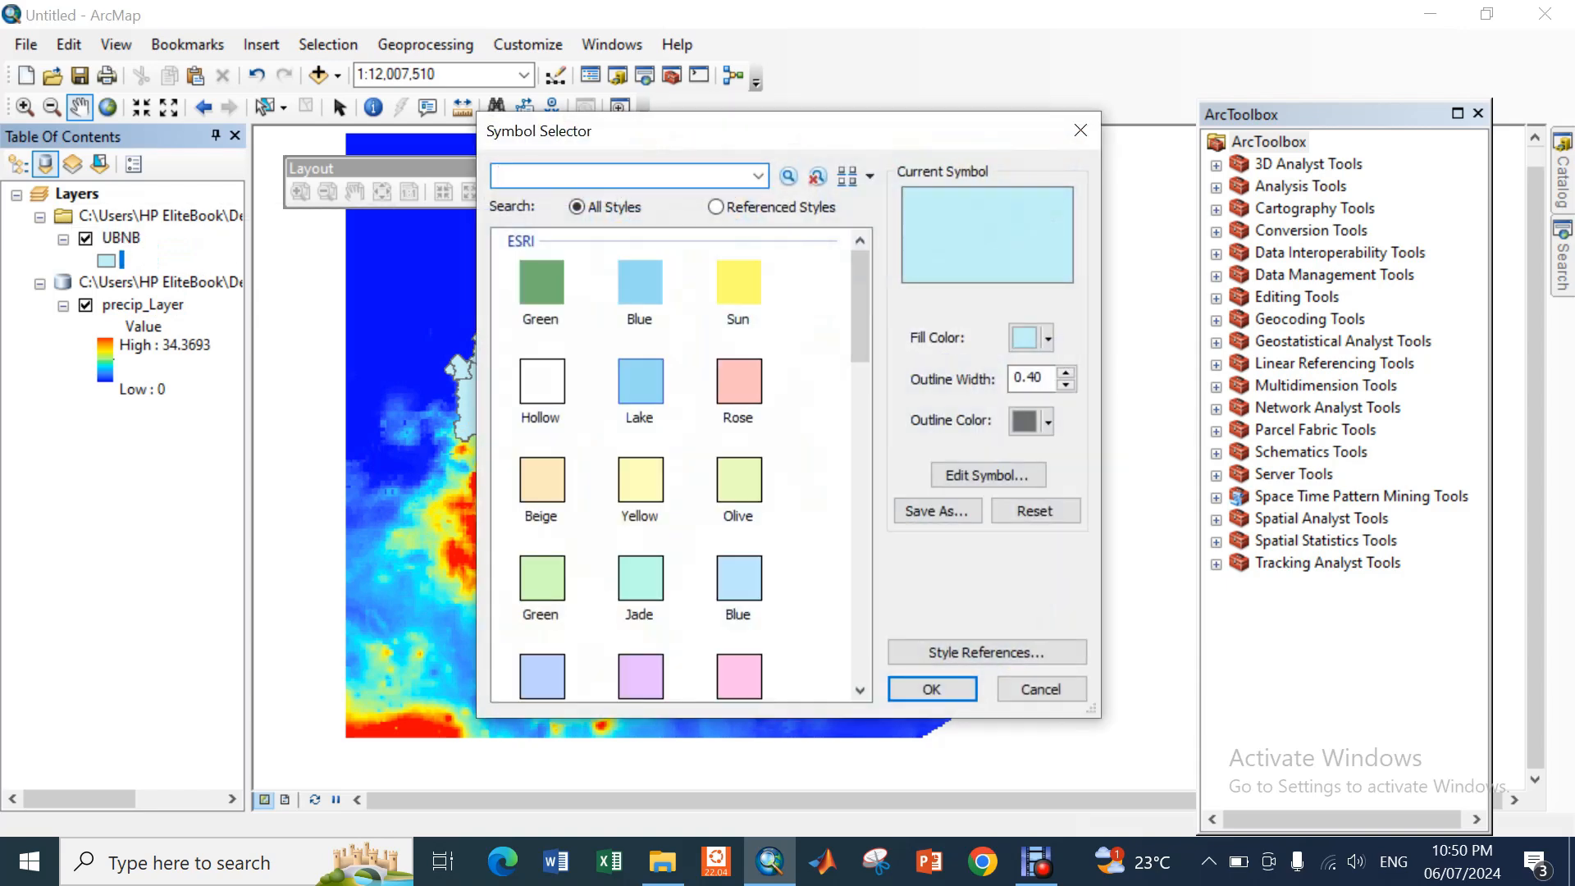
click(541, 382)
click(932, 689)
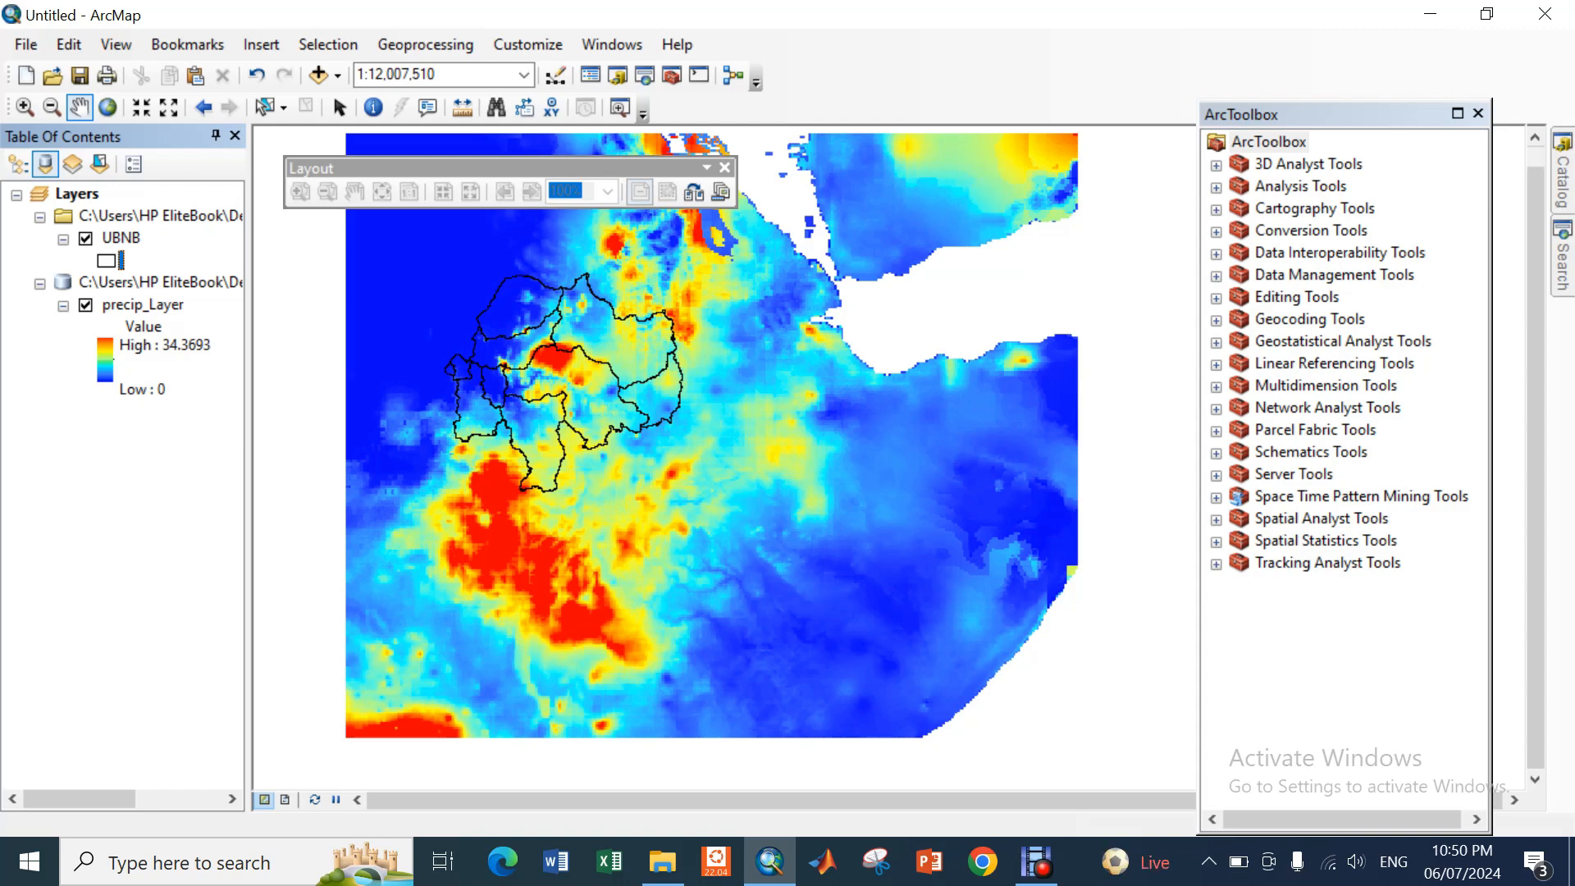
Run Extract by Mask from the Spatial Analyst extraction tools with precip_Layer as input raster and UBNB as mask, keeping the default output
click(1217, 520)
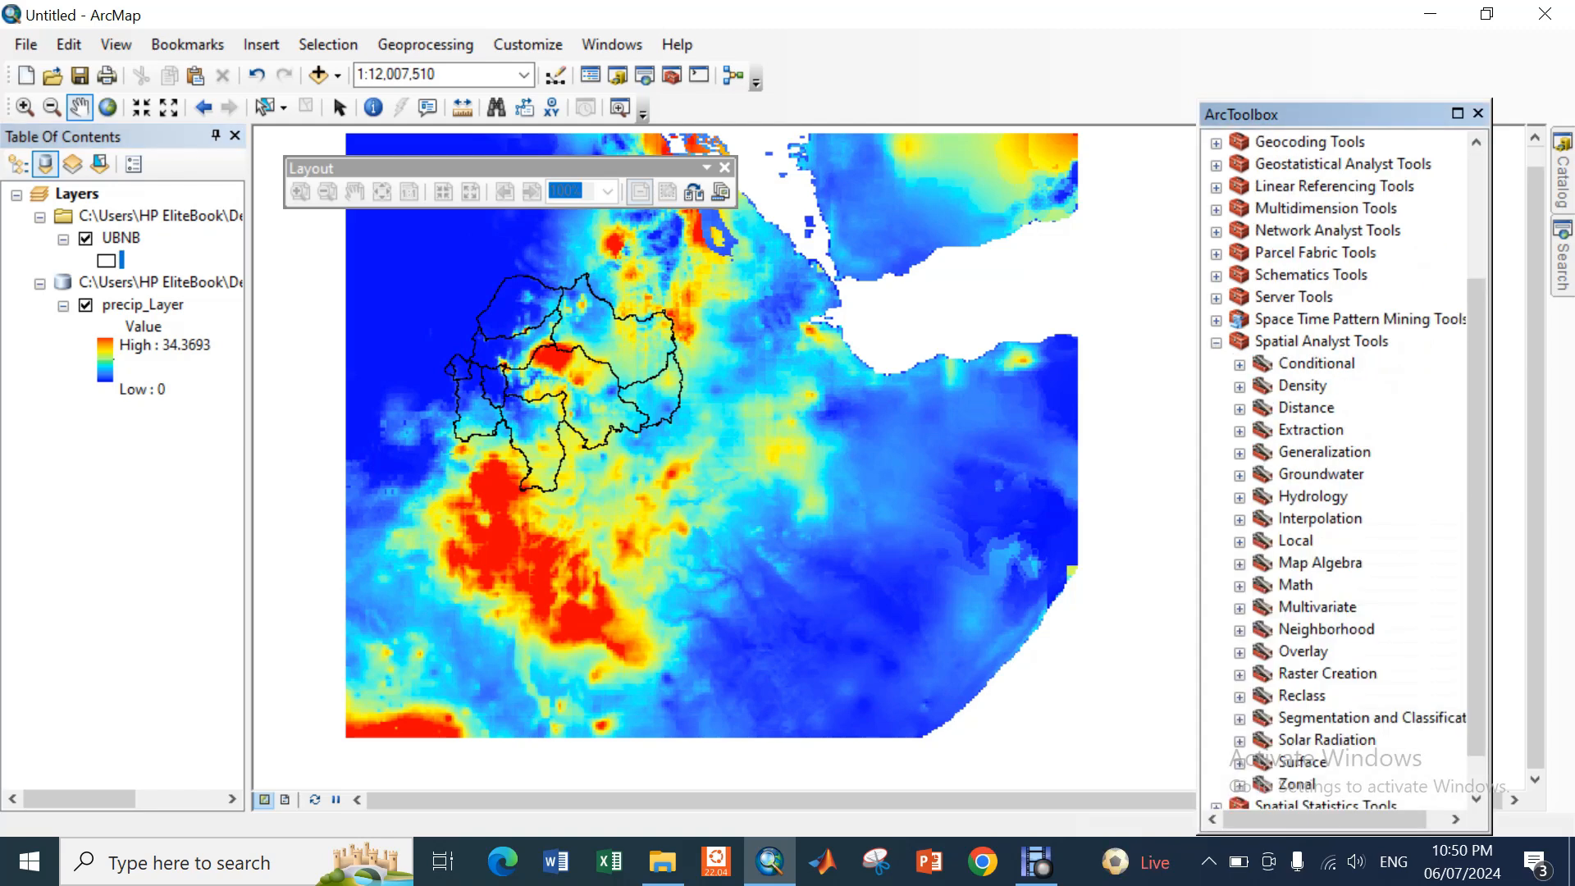
click(1240, 431)
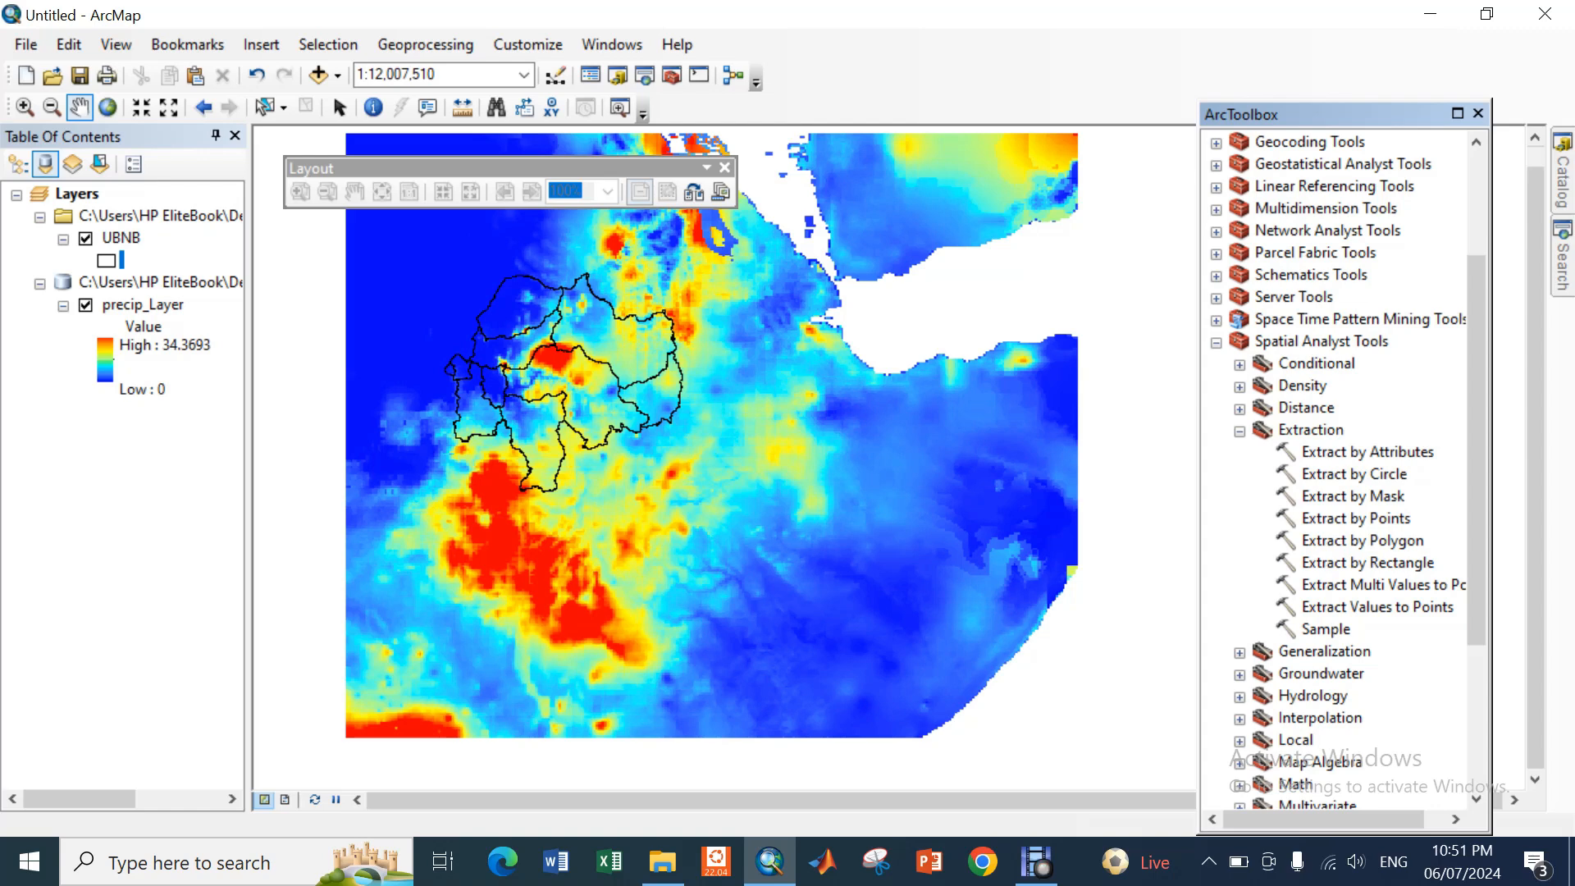
double_click(1353, 497)
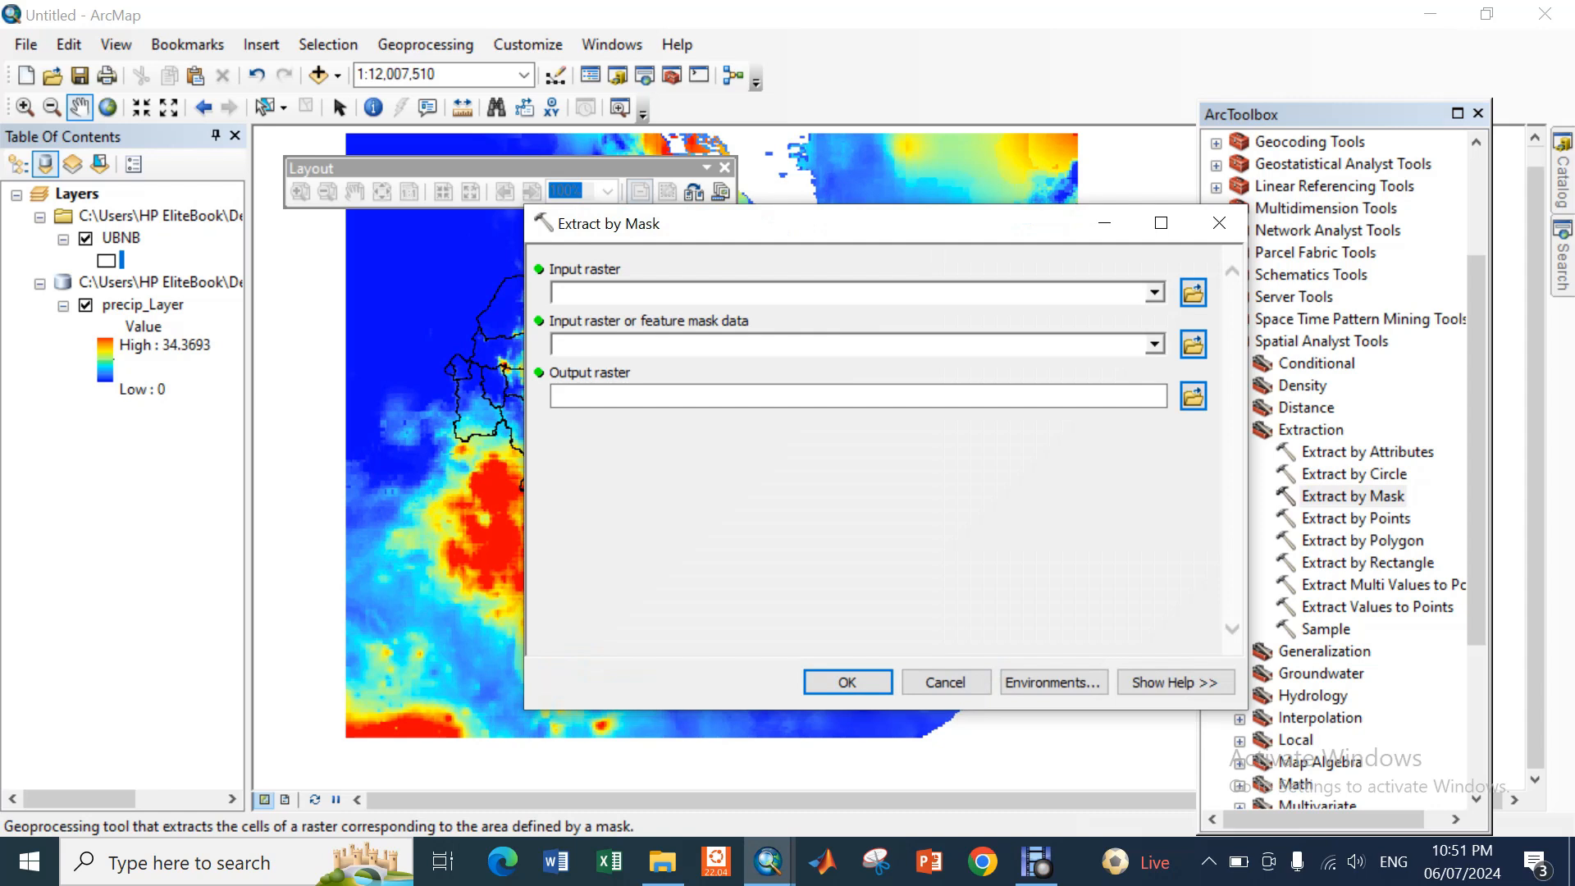
click(1155, 293)
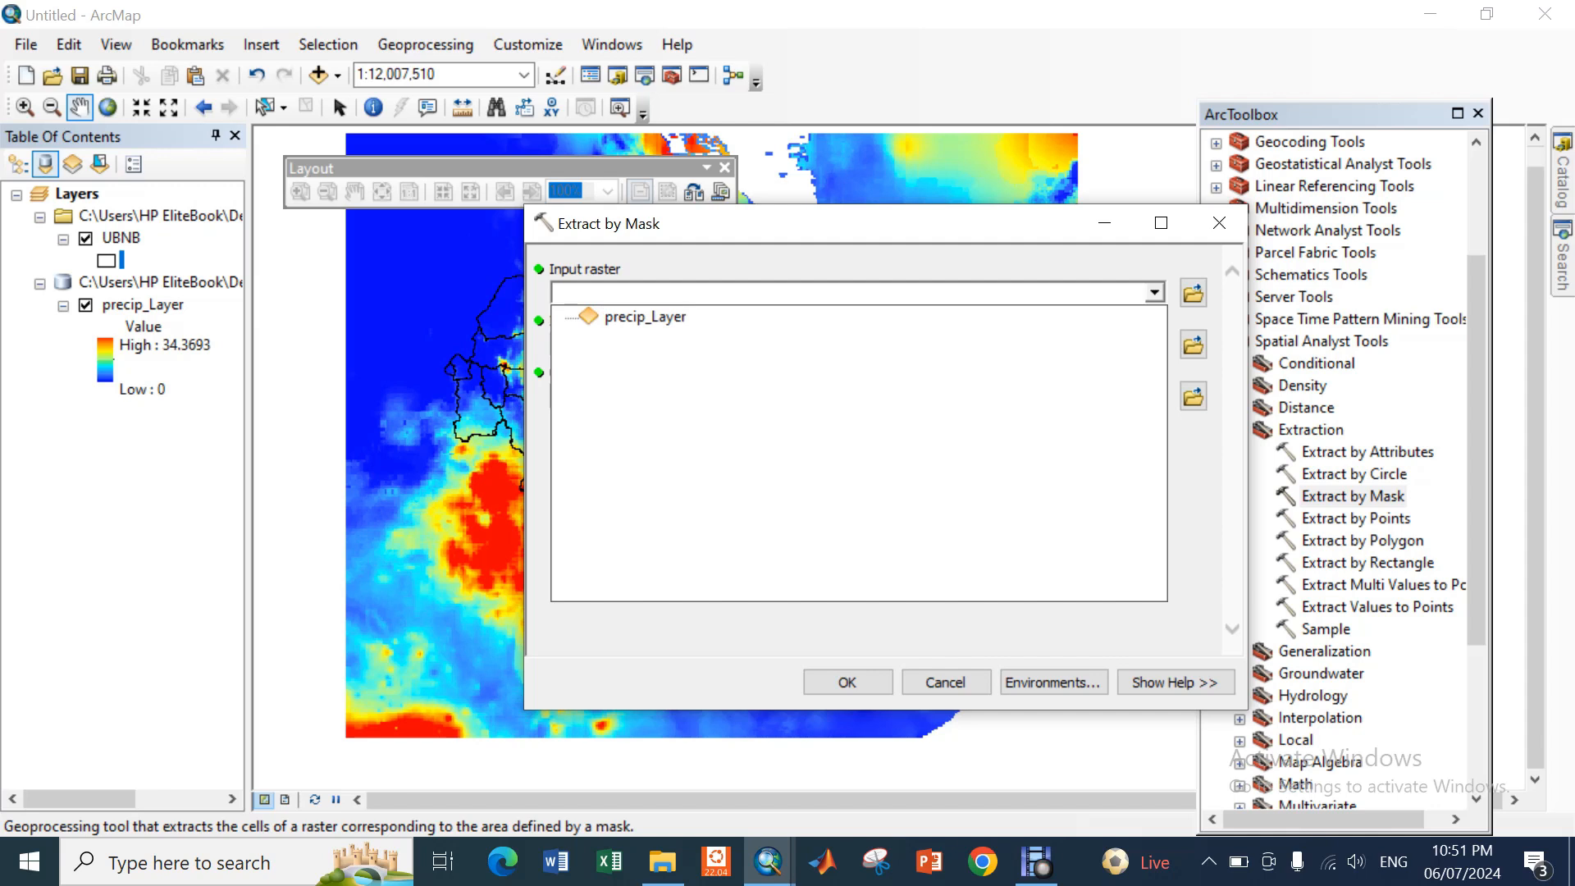
click(645, 318)
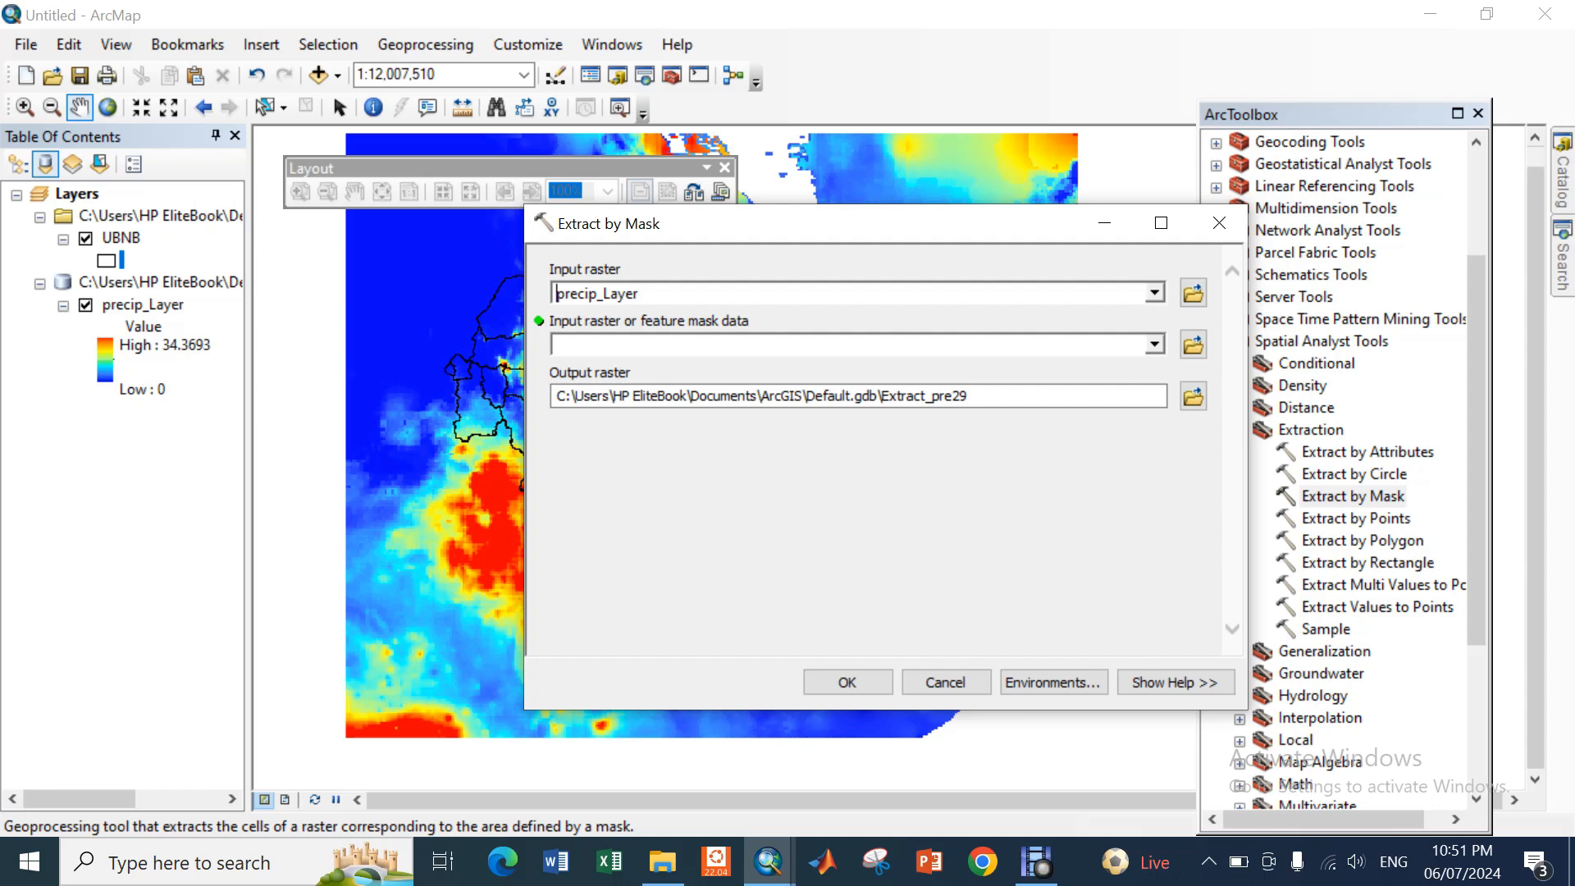
click(1154, 344)
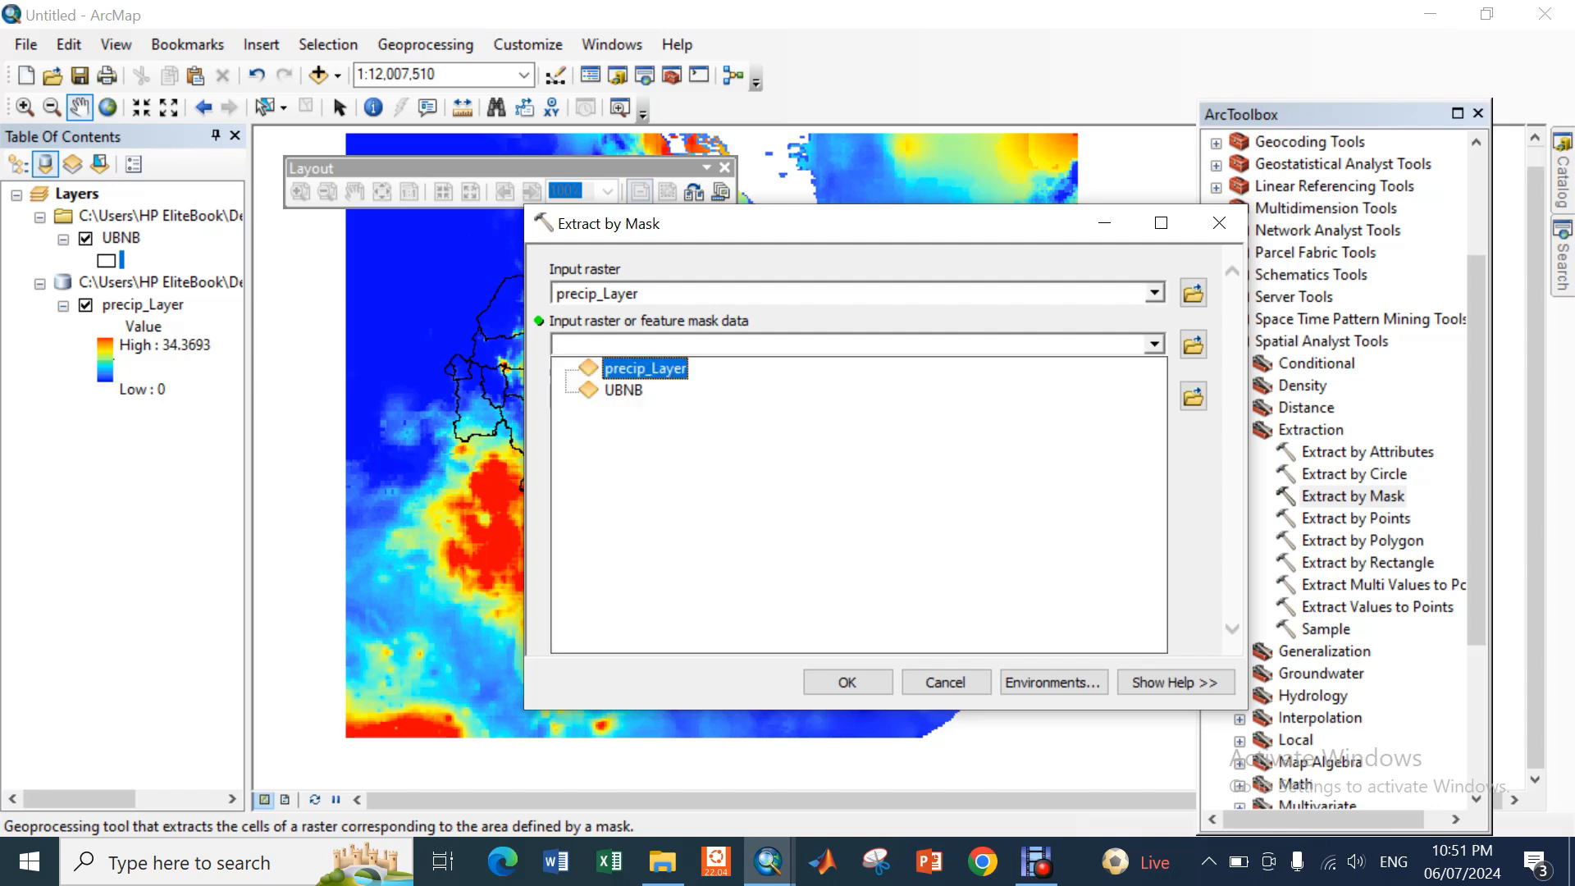
click(624, 390)
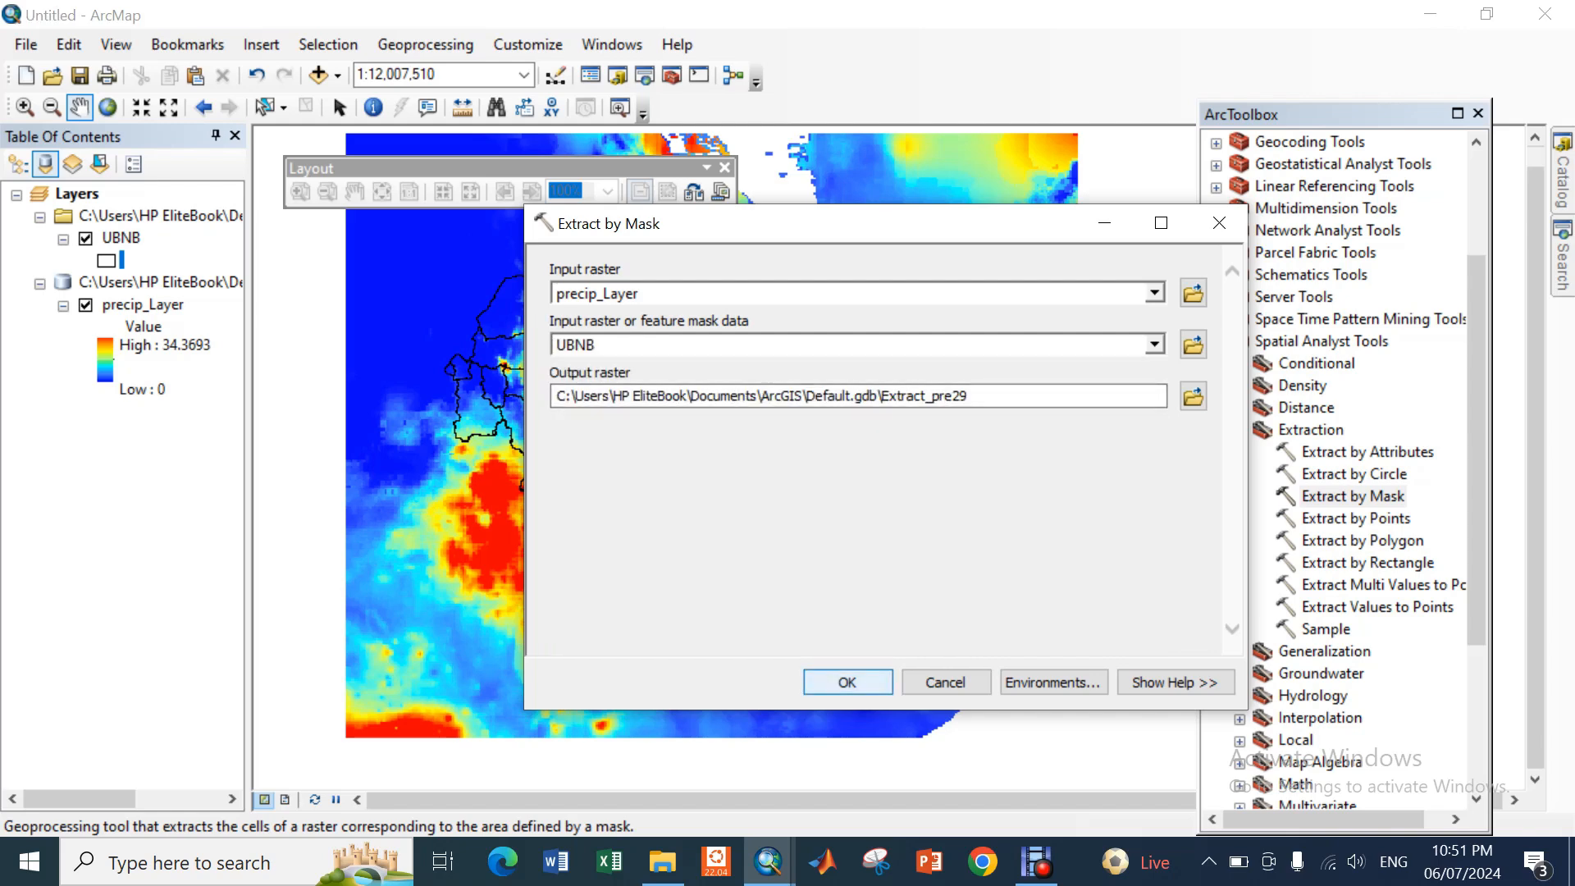
click(847, 681)
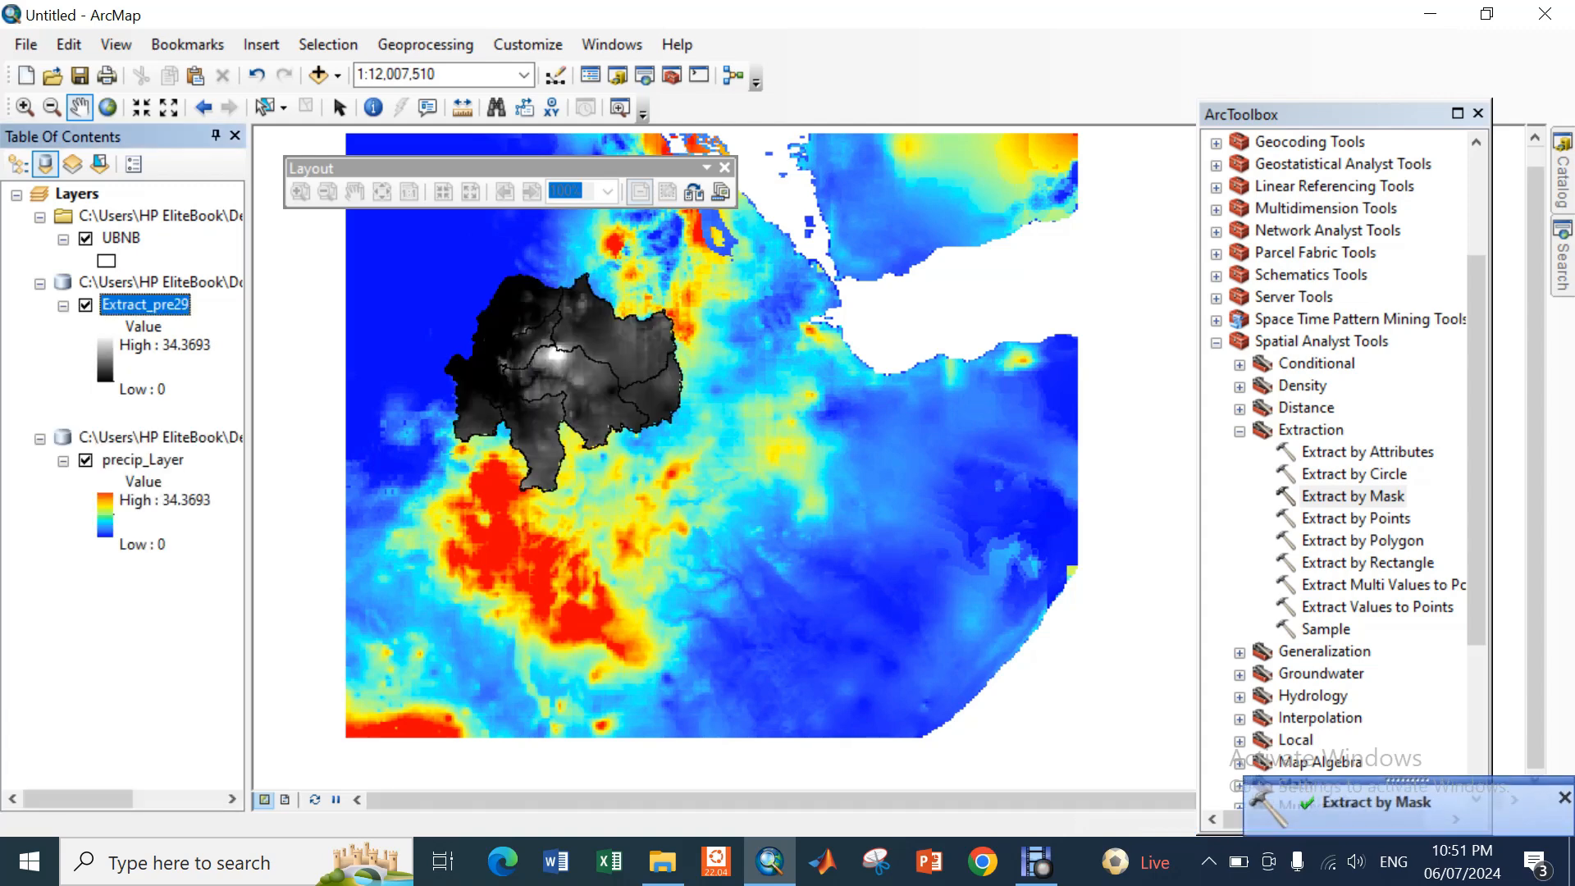
Hide precip_Layer and inspect the extracted basin raster on its own up close
click(85, 461)
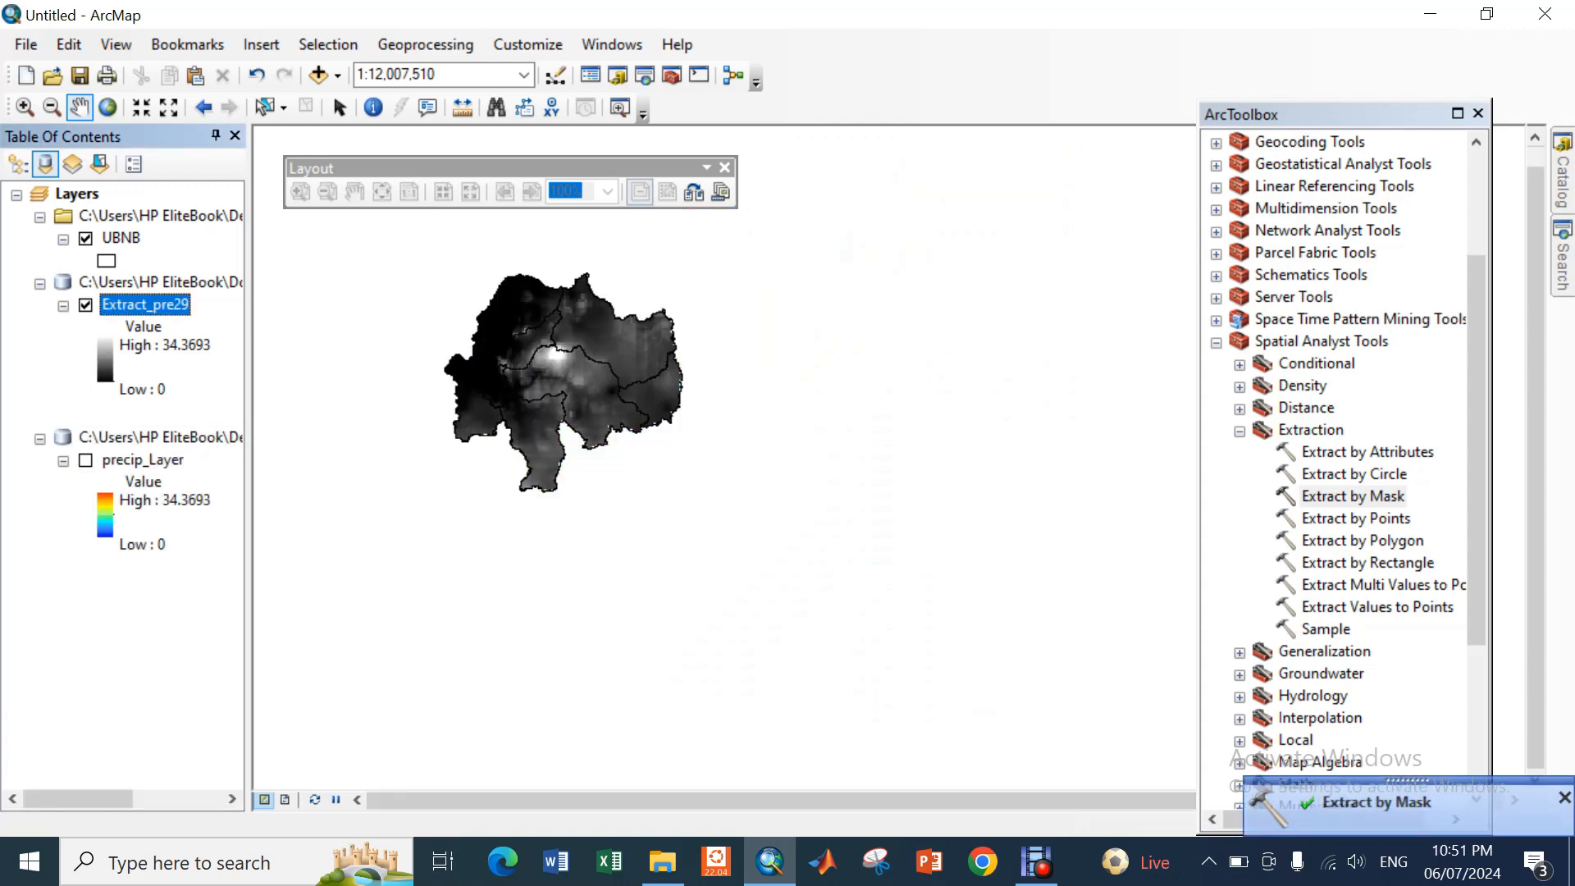
drag(576, 351, 658, 492)
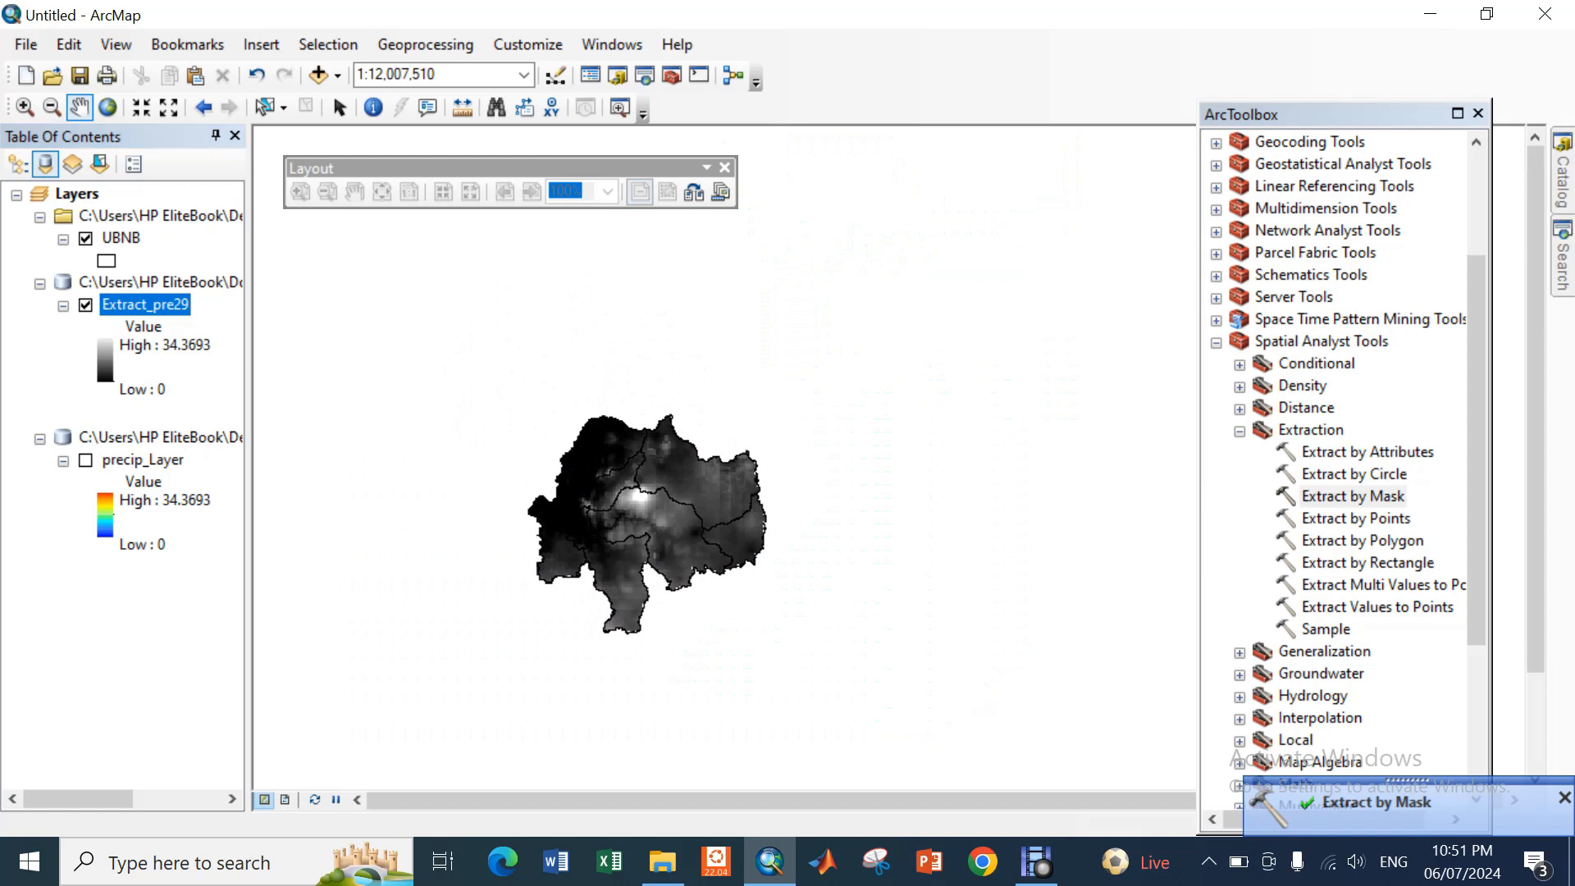
scroll(658, 493, down, 1)
scroll(845, 439, up, 3)
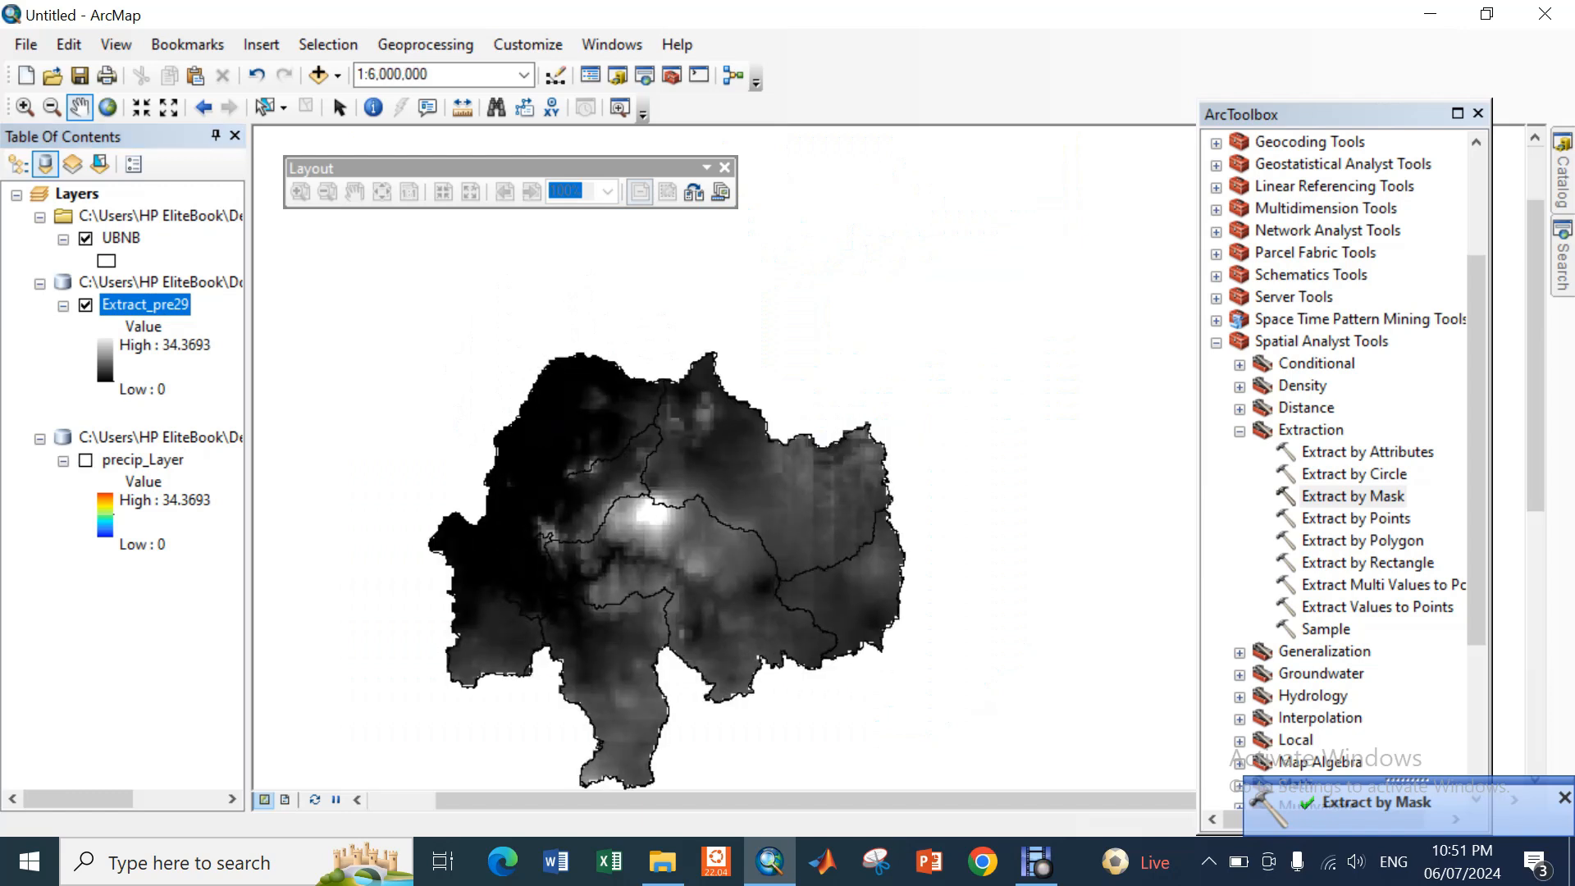
drag(722, 525, 734, 422)
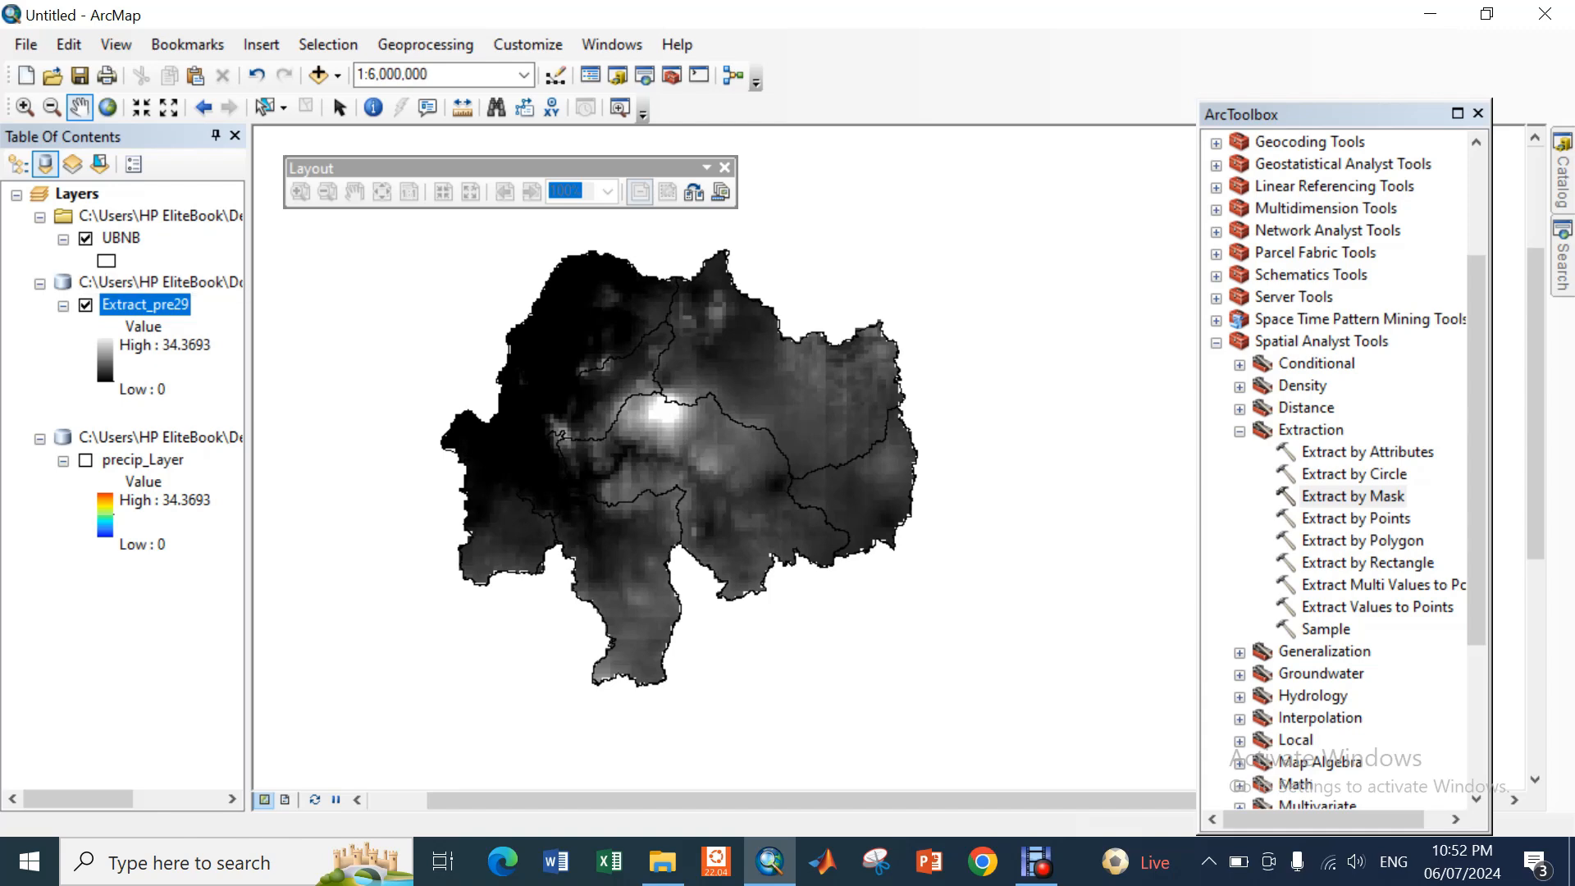
Show precip_Layer again and examine the available time values in its NetCDF layer properties, closing them without changes
click(86, 461)
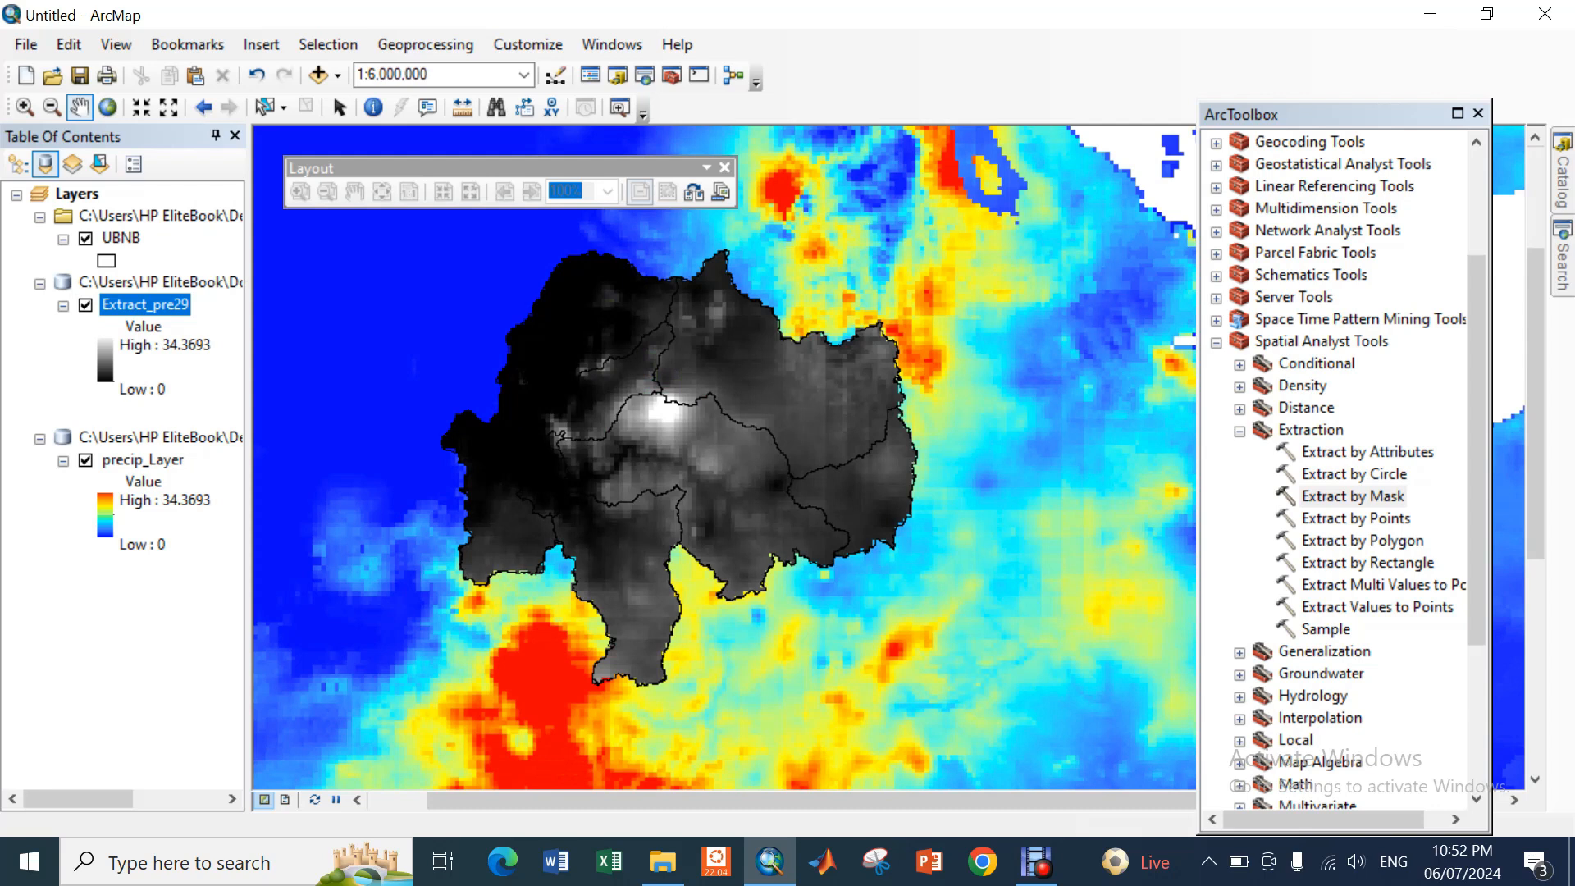
click(143, 460)
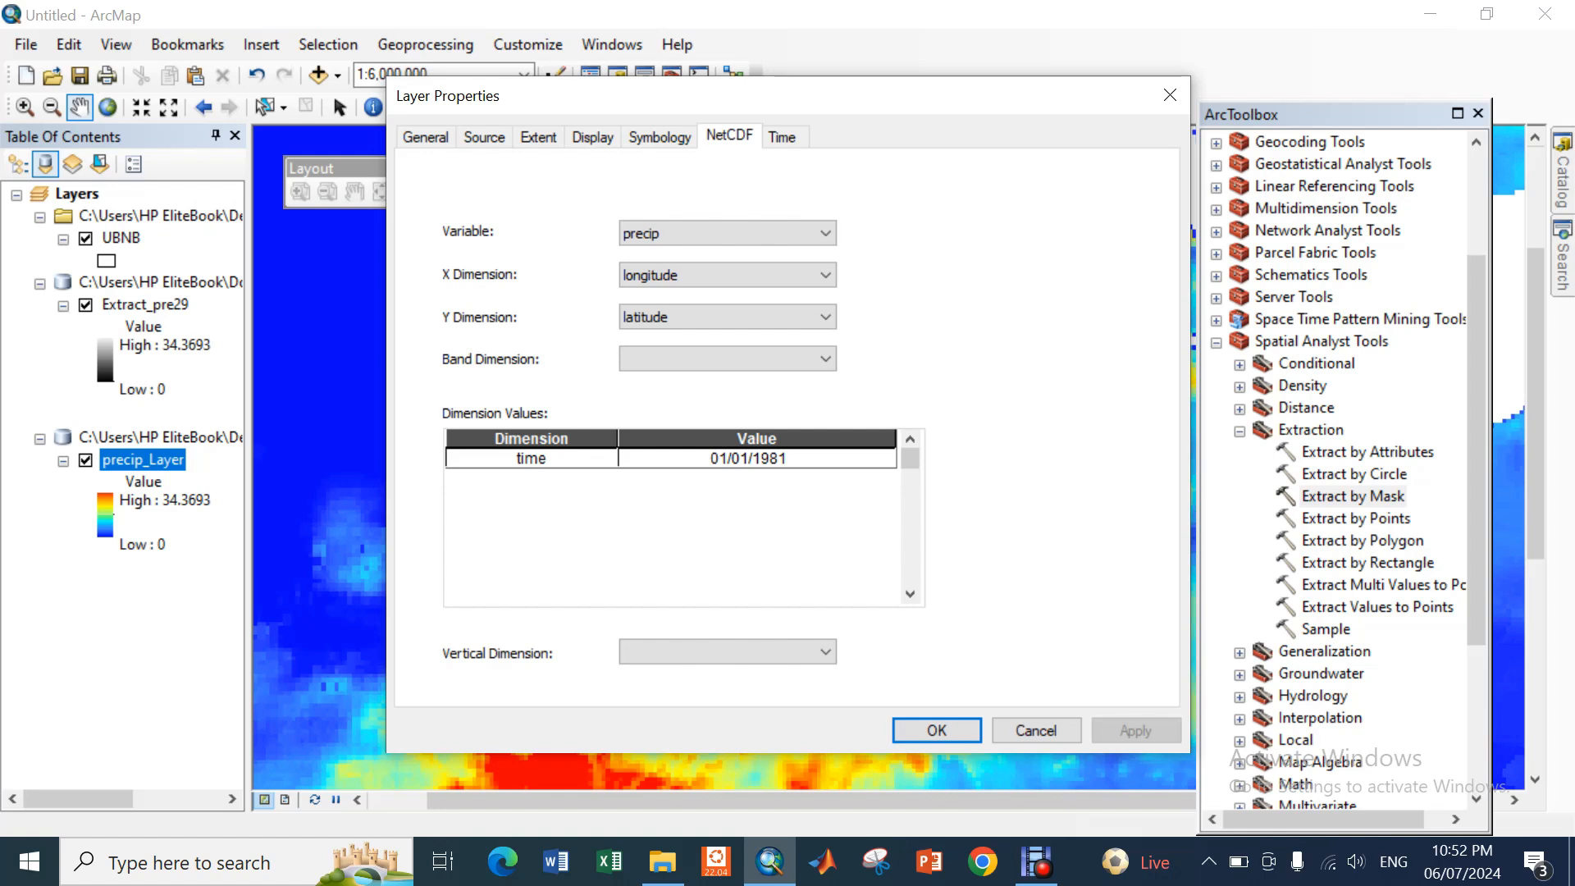
click(883, 458)
click(883, 459)
click(884, 459)
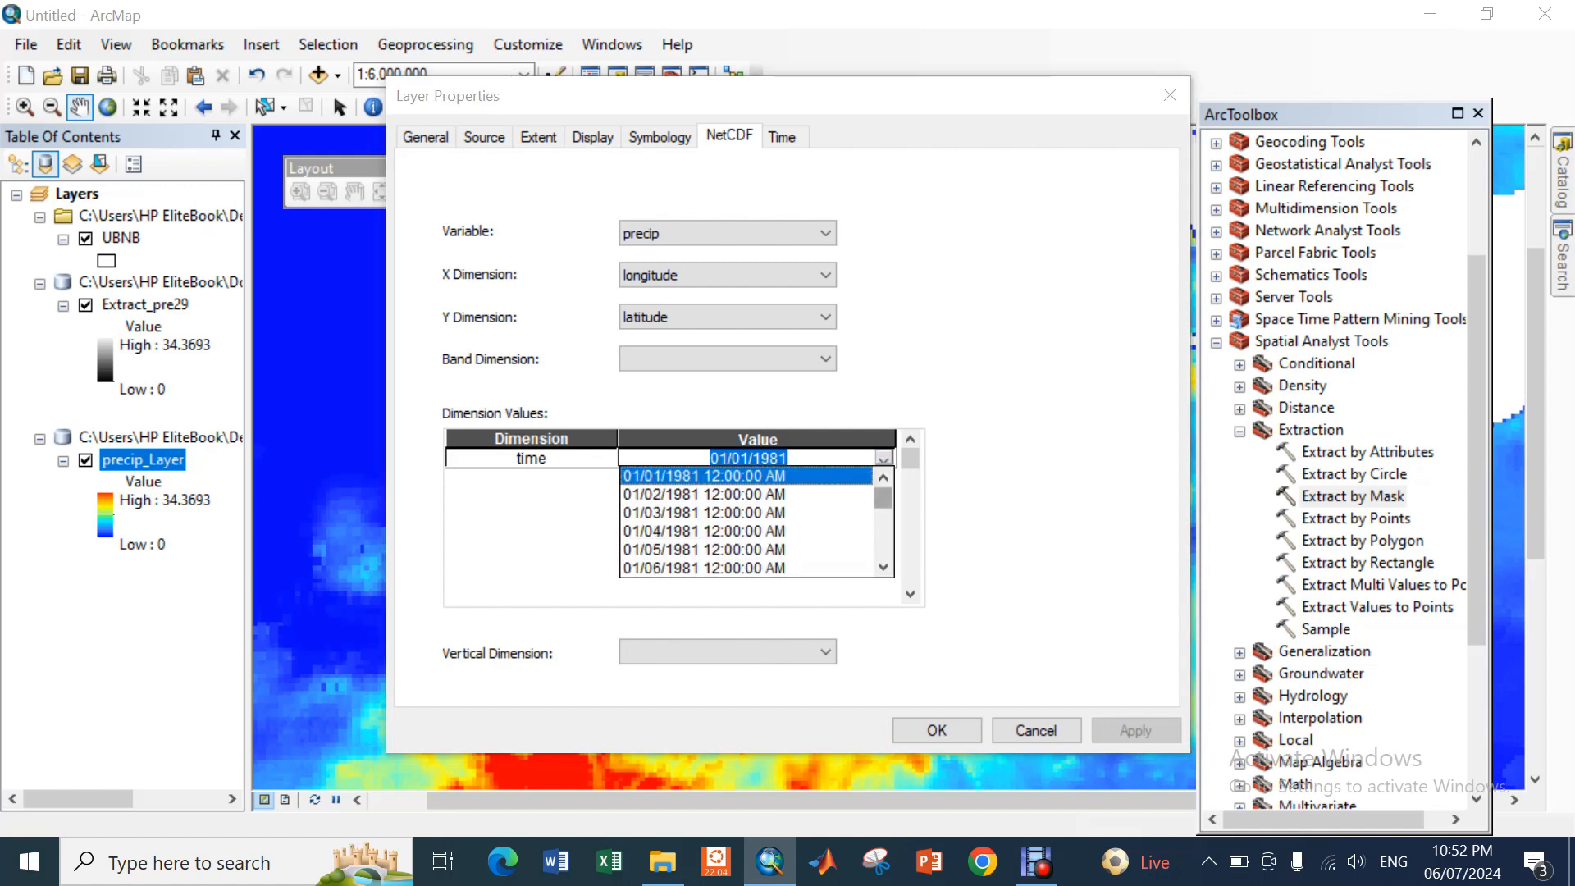
drag(884, 498, 884, 548)
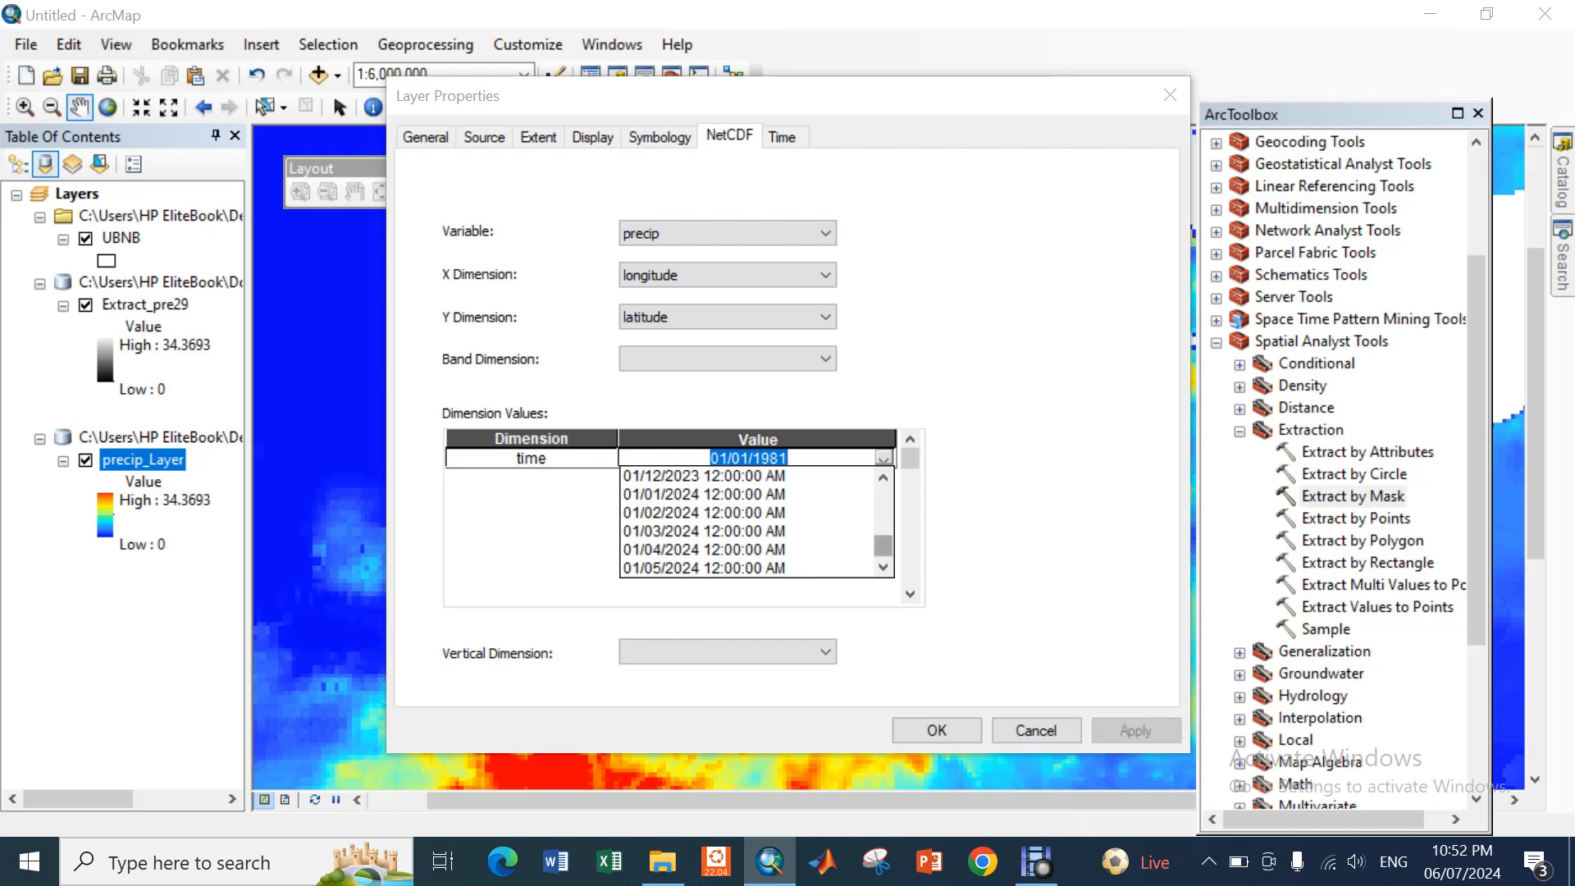
drag(884, 546, 883, 497)
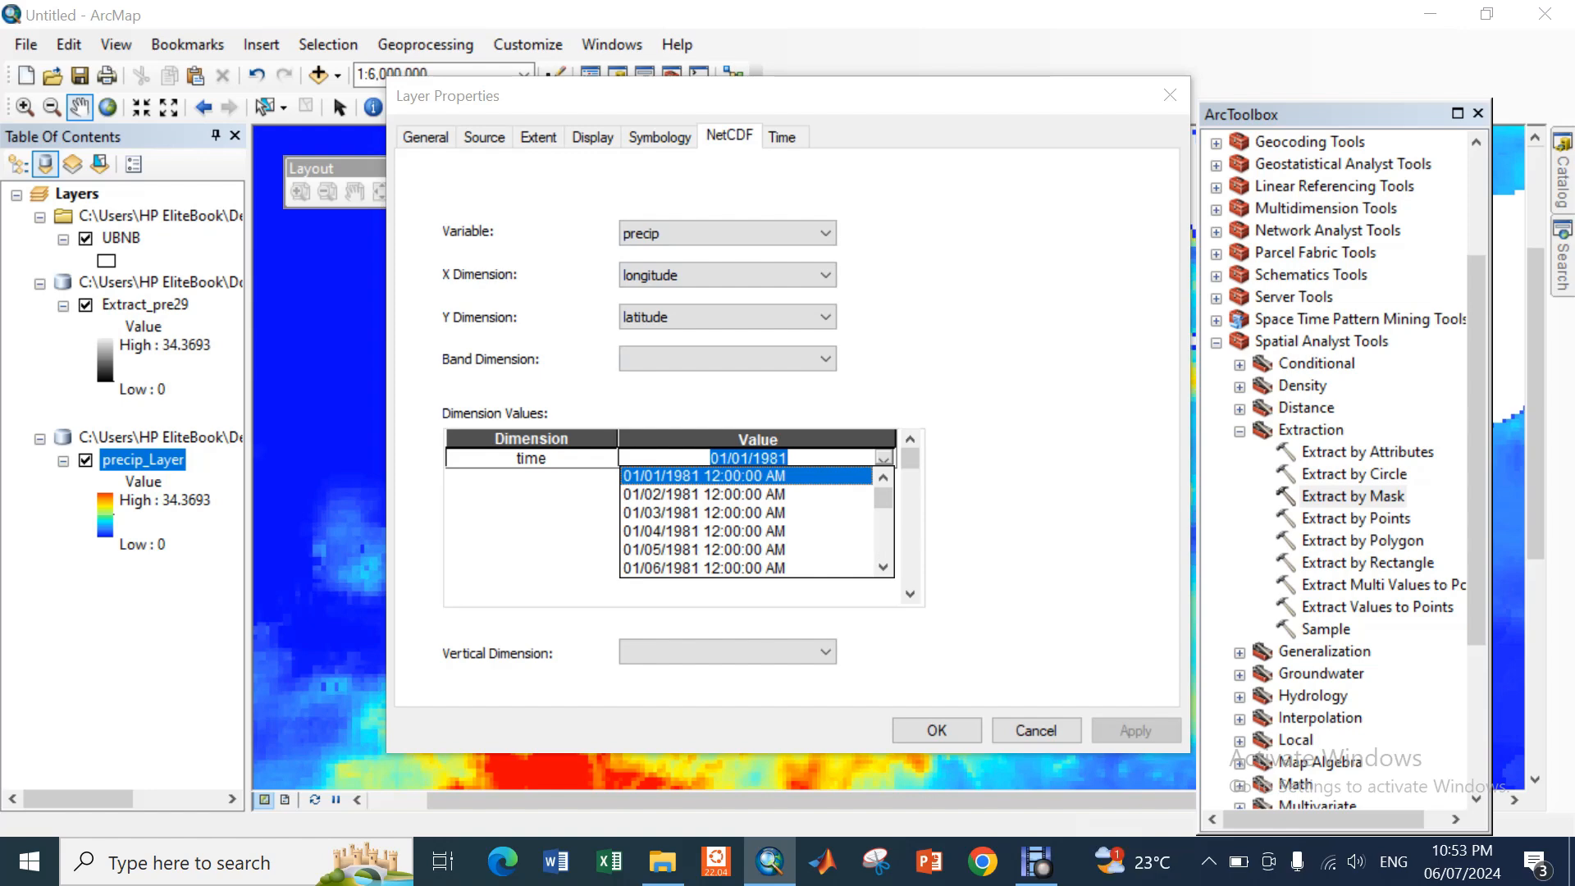
click(1170, 95)
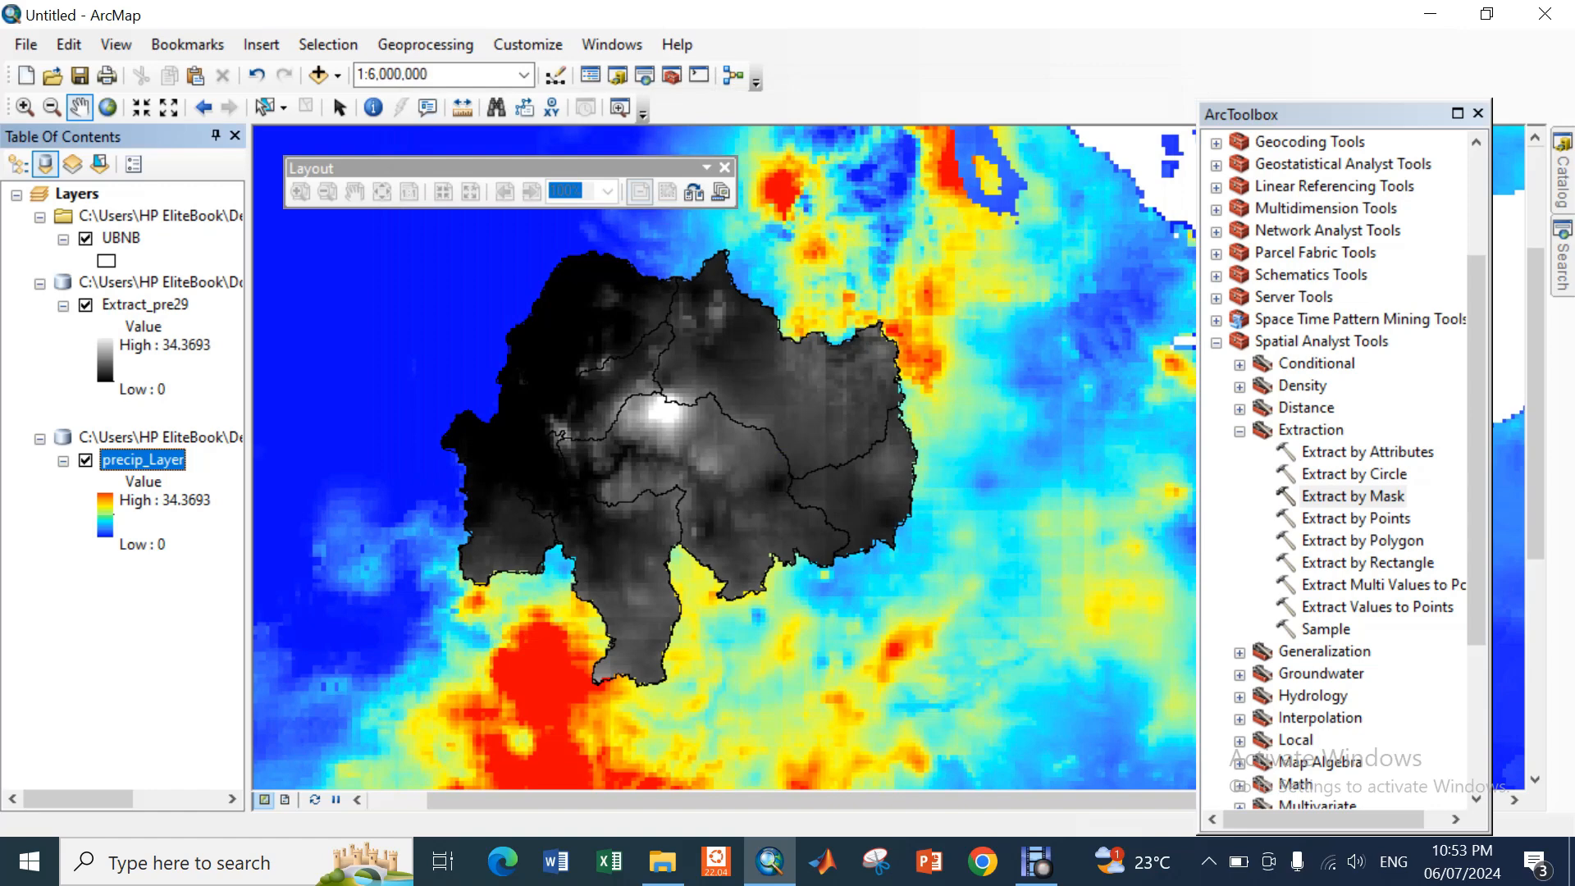
Hide precip_Layer and apply the red-yellow-cyan-blue color ramp to the Extract_pre29 raster
click(86, 461)
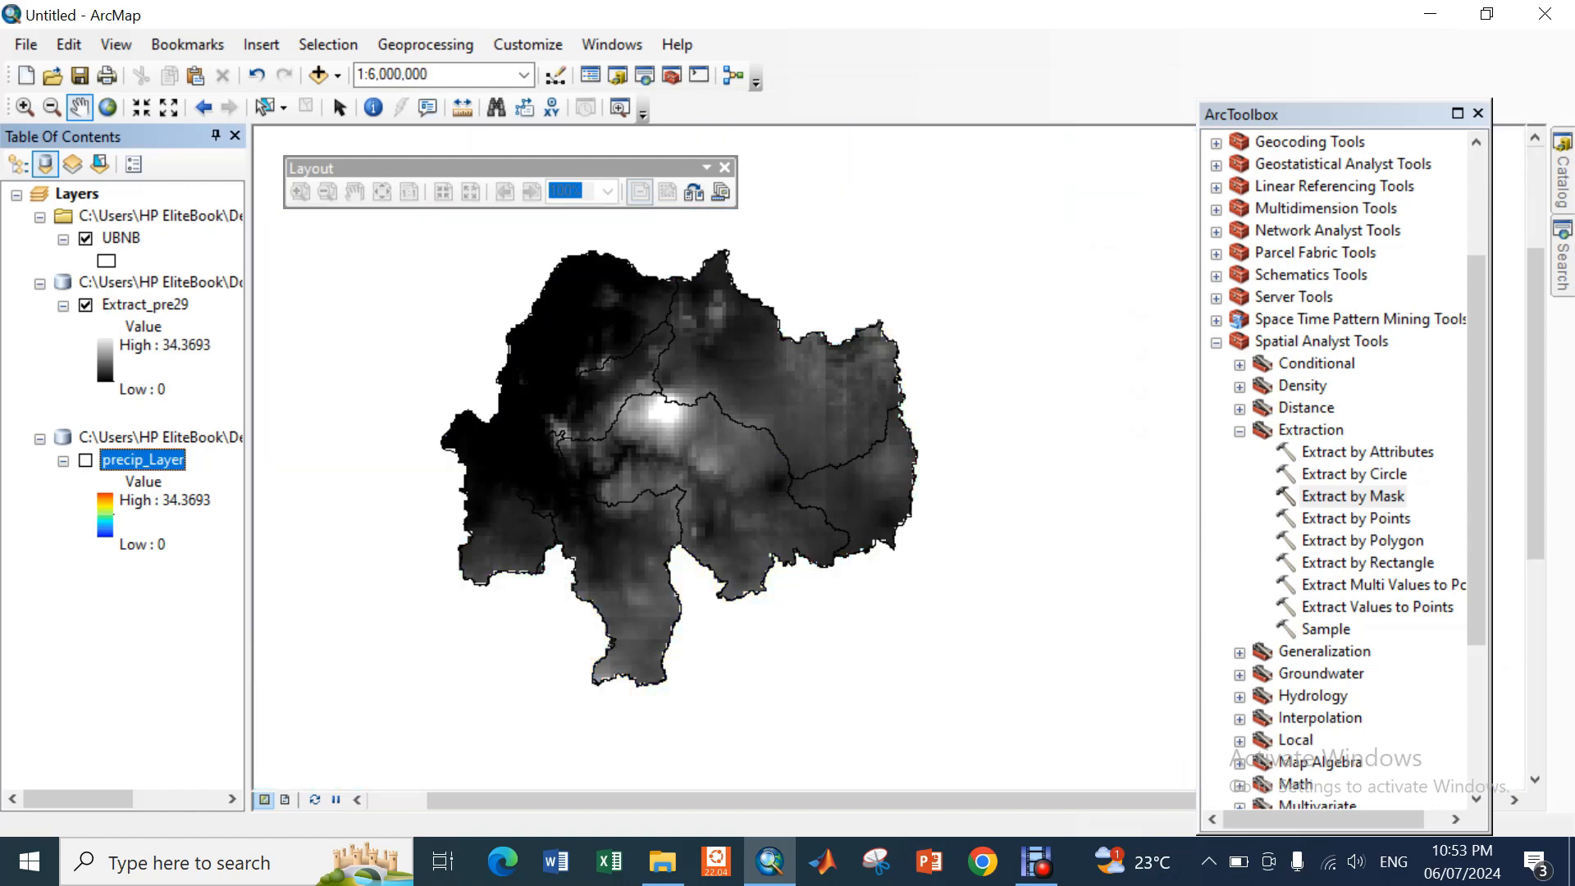
drag(681, 460, 677, 453)
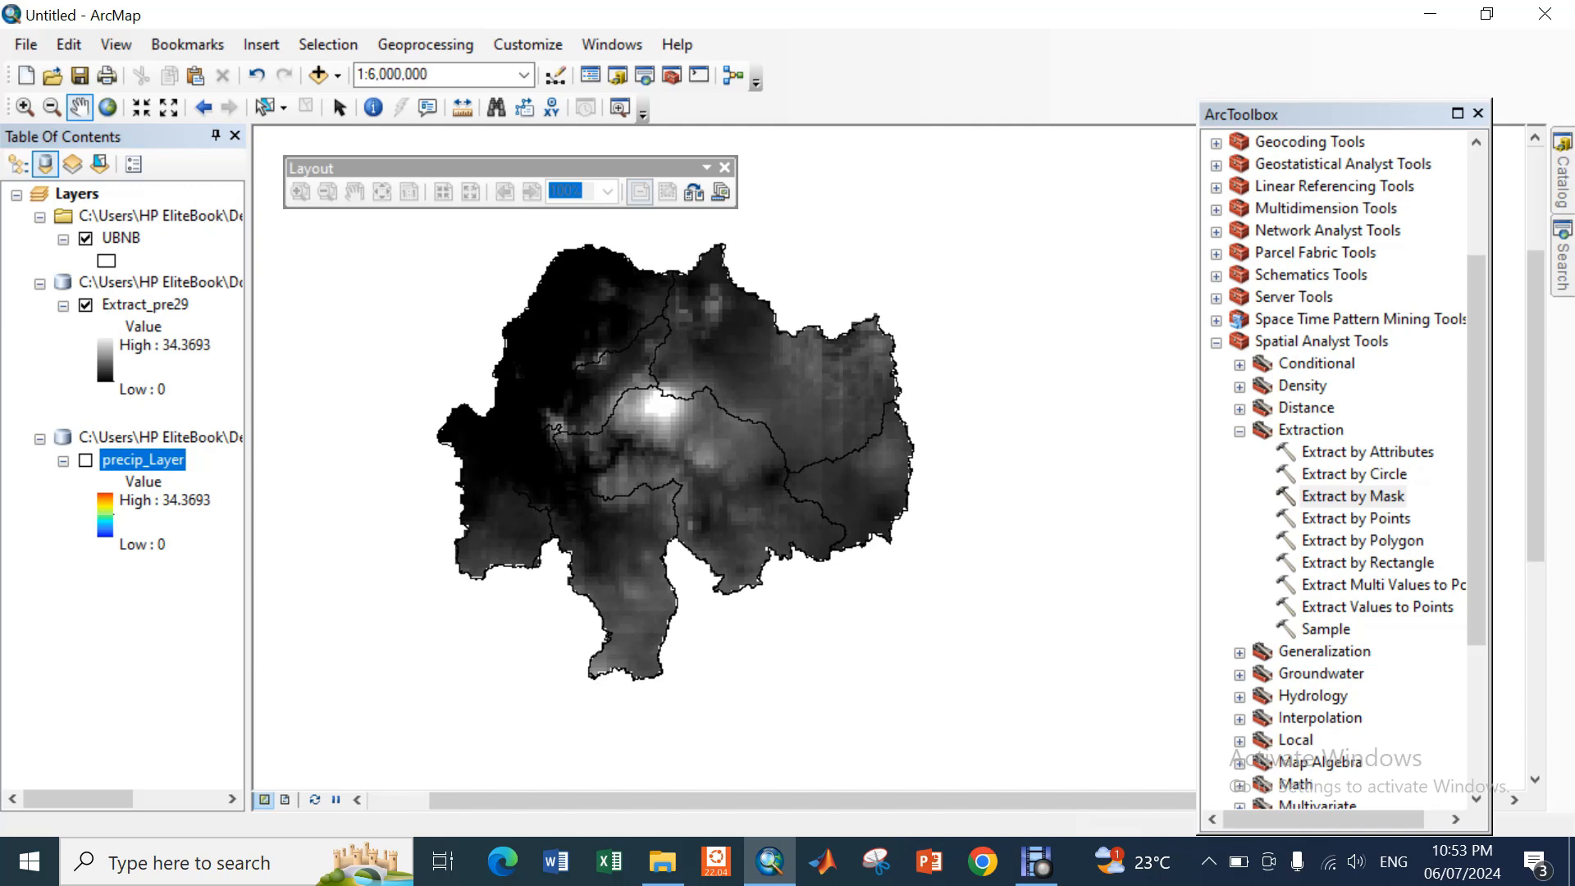
click(106, 362)
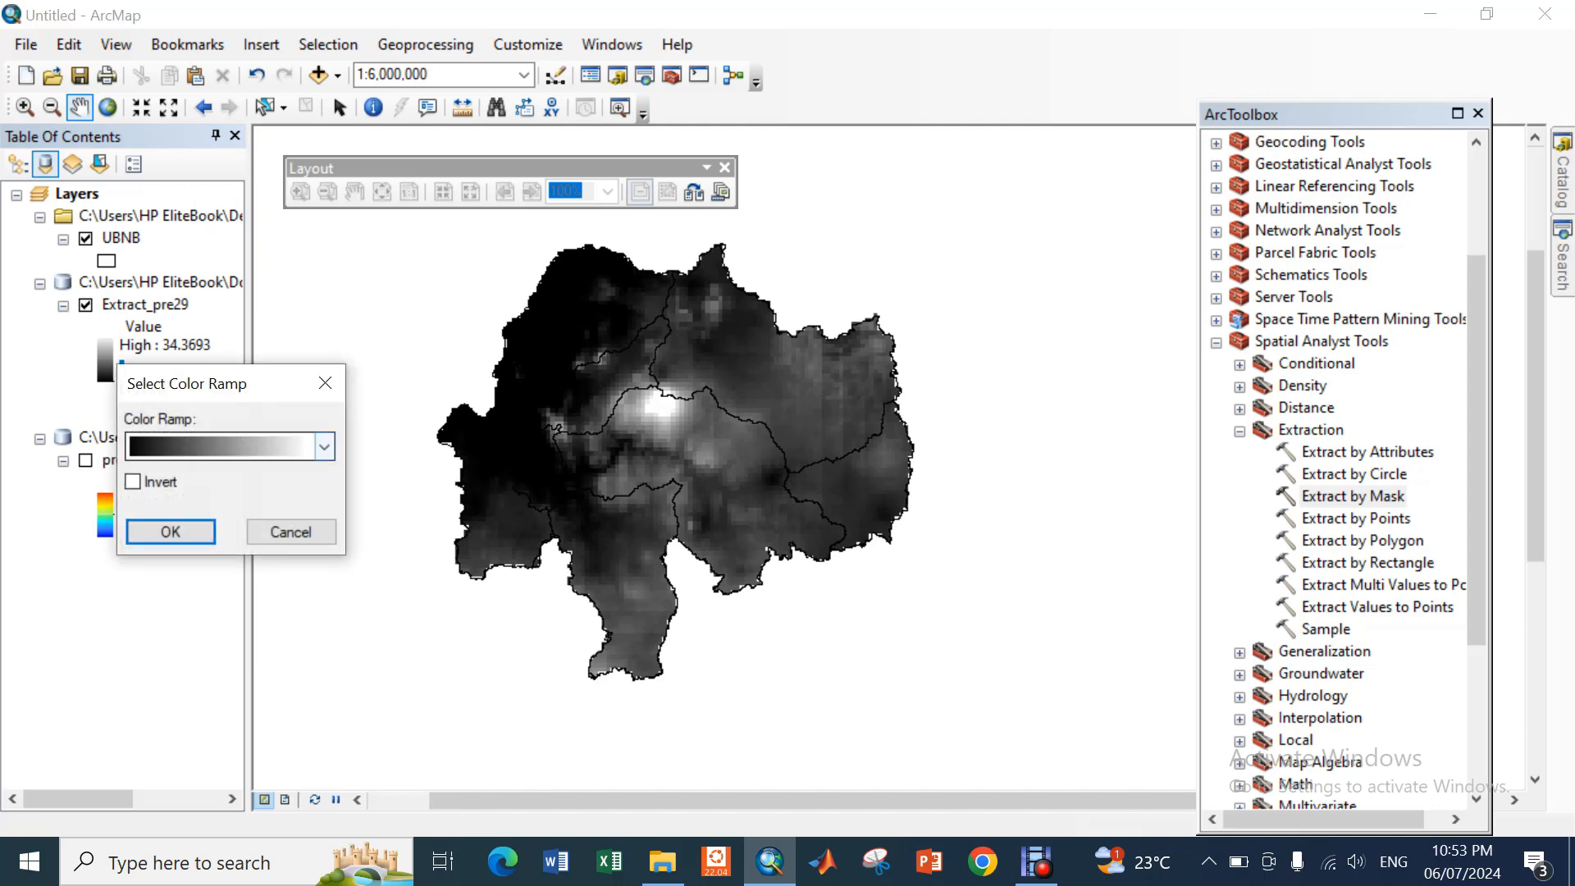
click(324, 446)
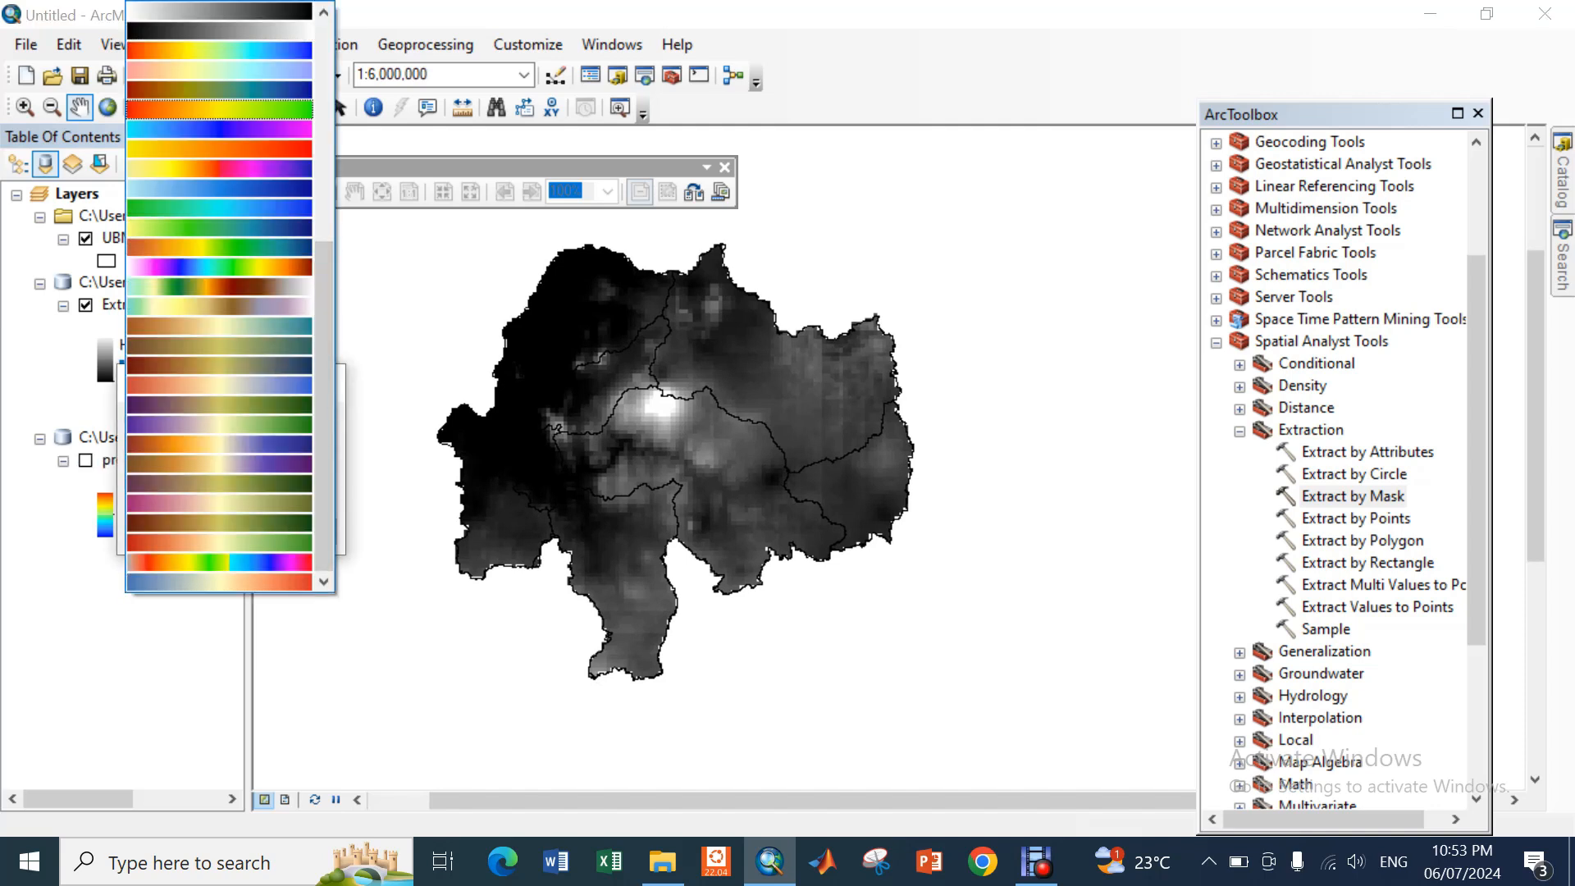
click(220, 50)
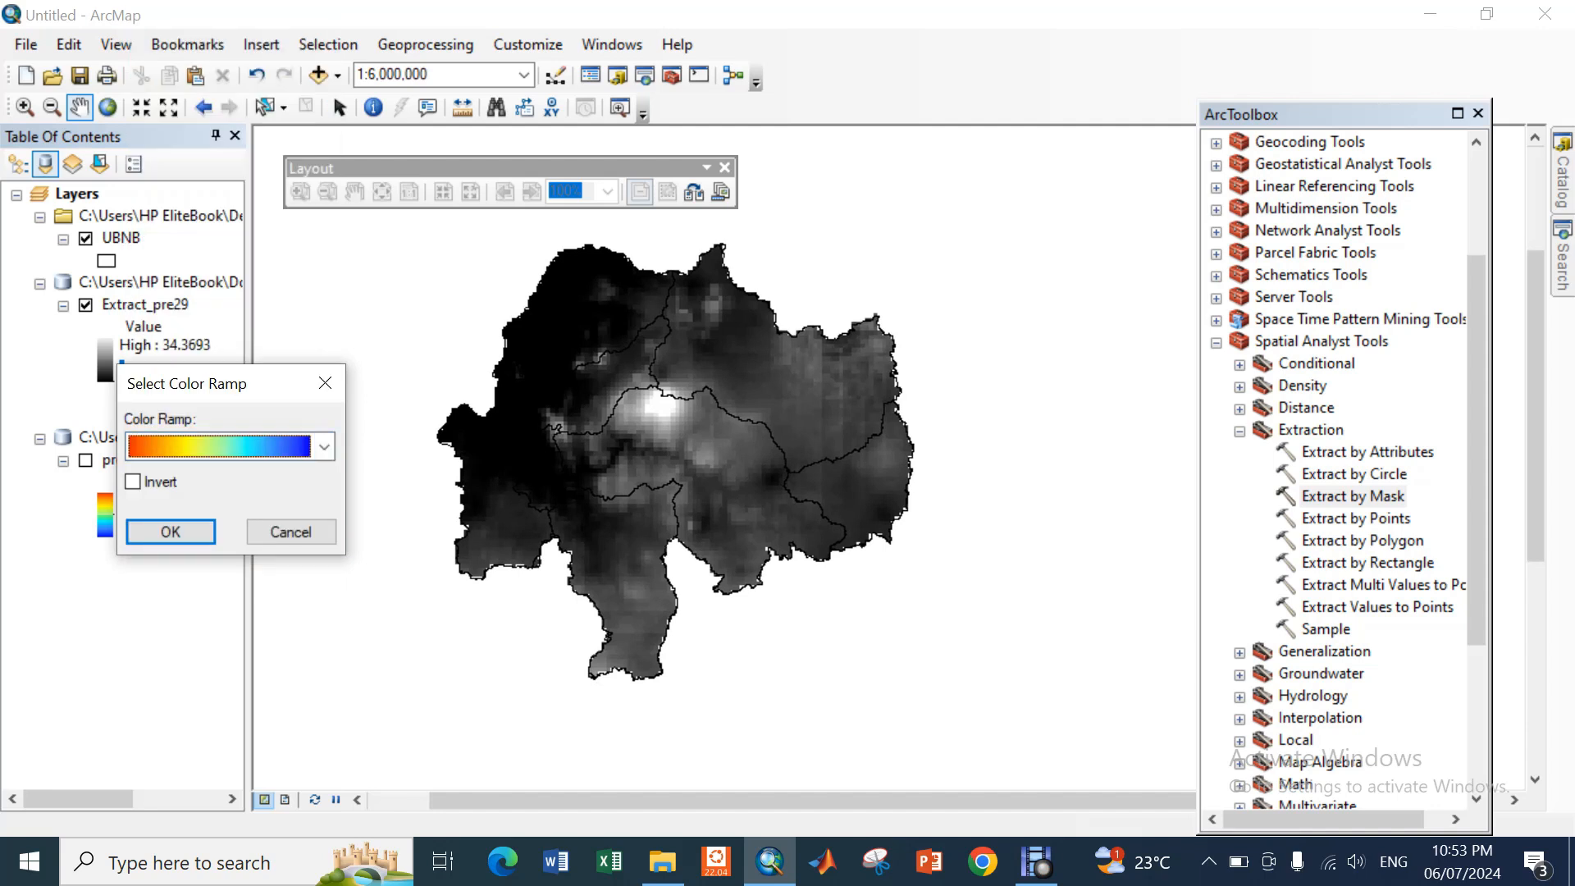
click(169, 532)
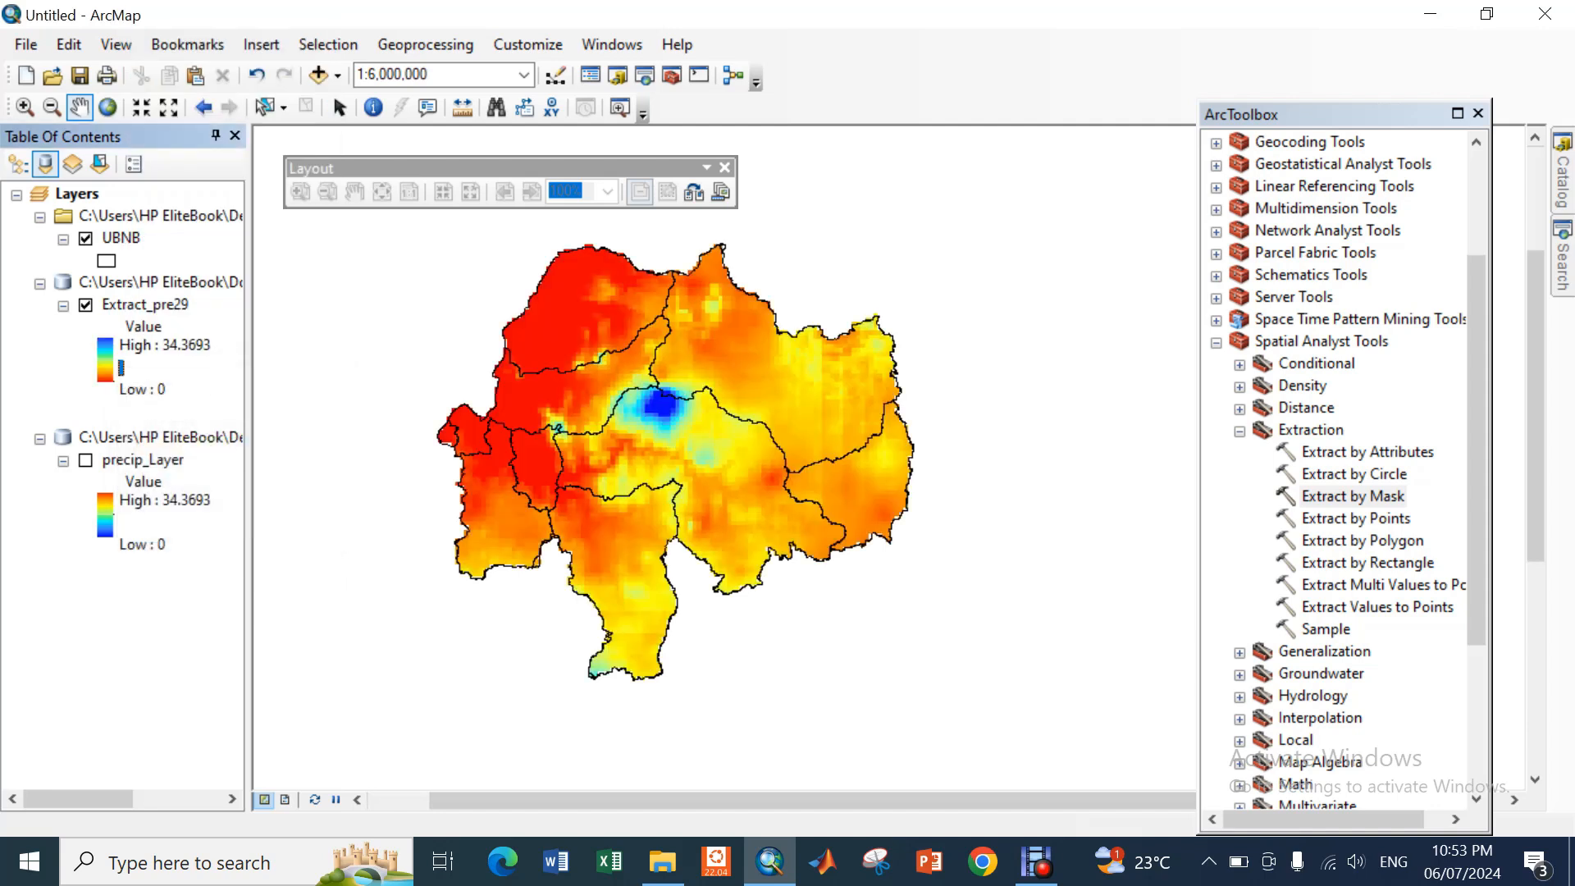
Recenter the basin raster in the map and switch to layout view
drag(657, 476, 580, 466)
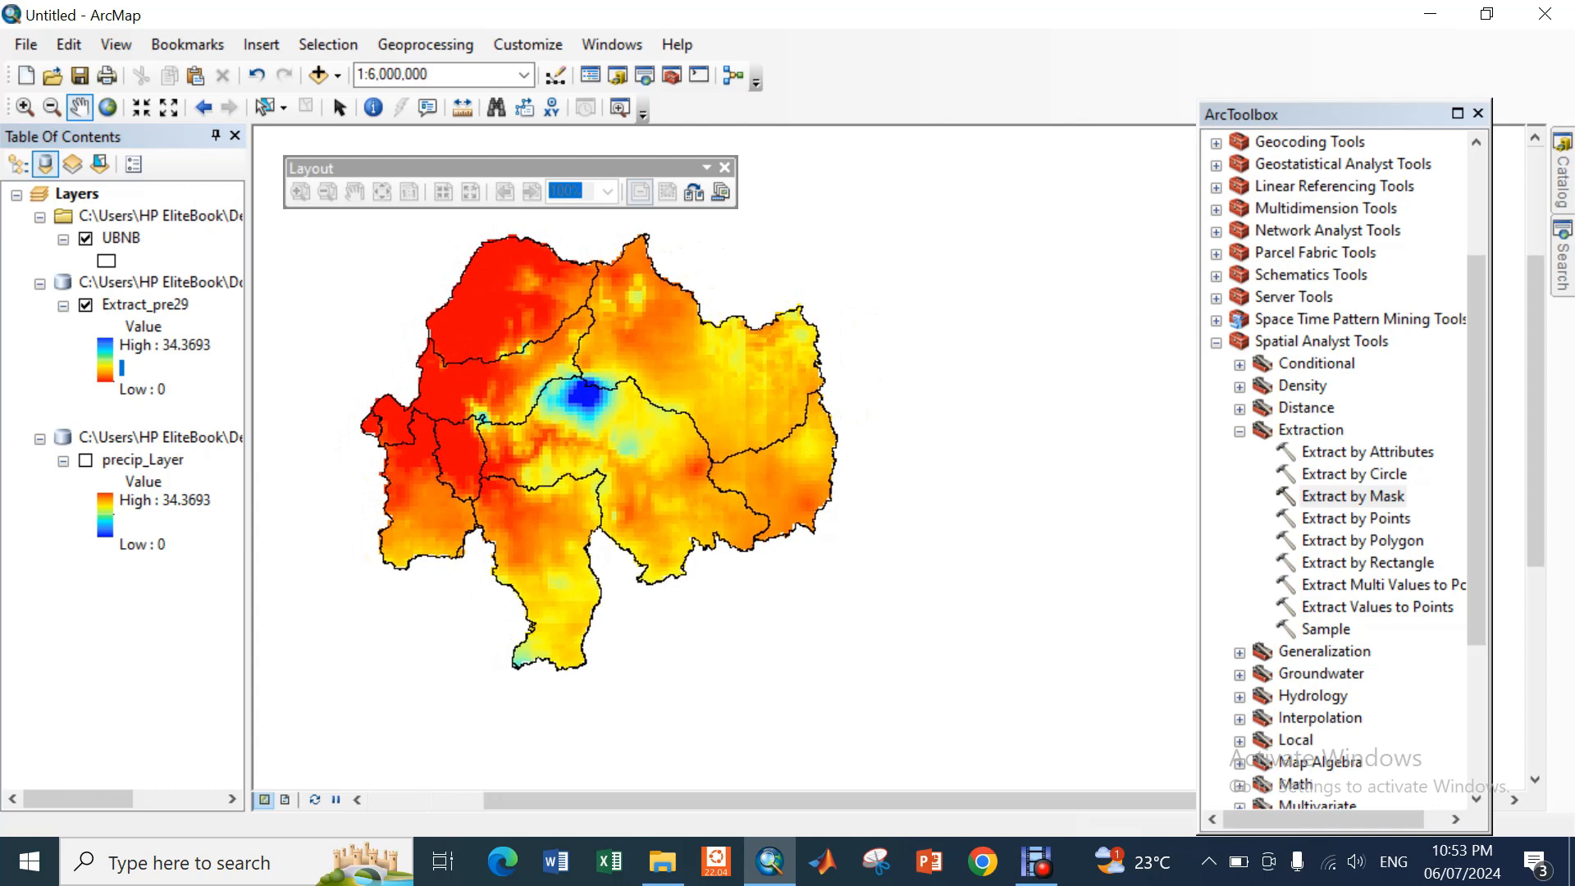
drag(580, 466, 605, 464)
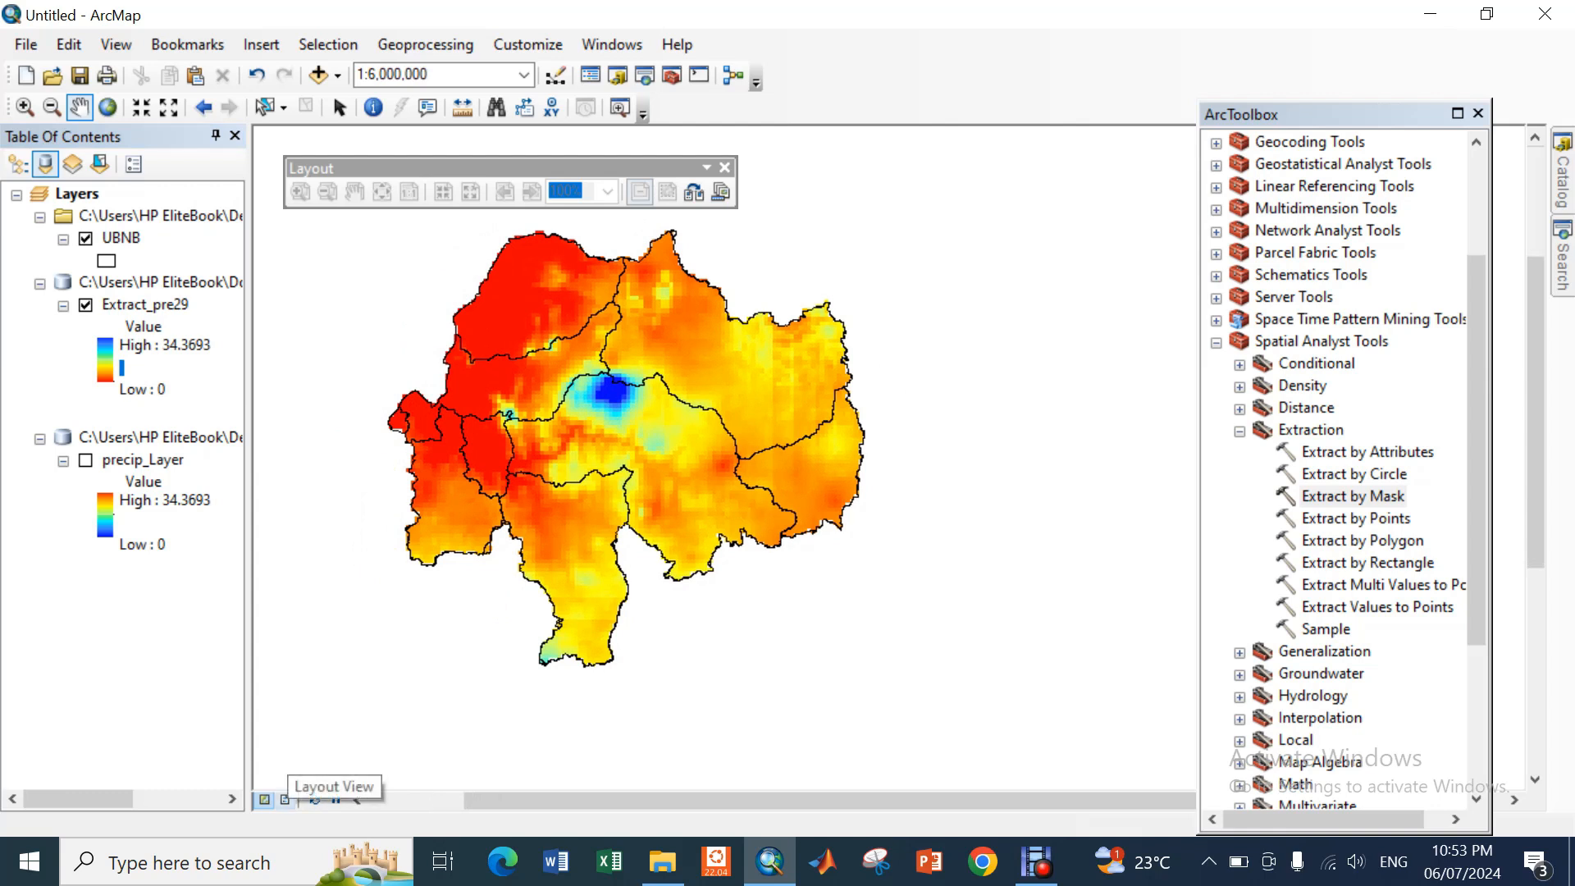
click(284, 800)
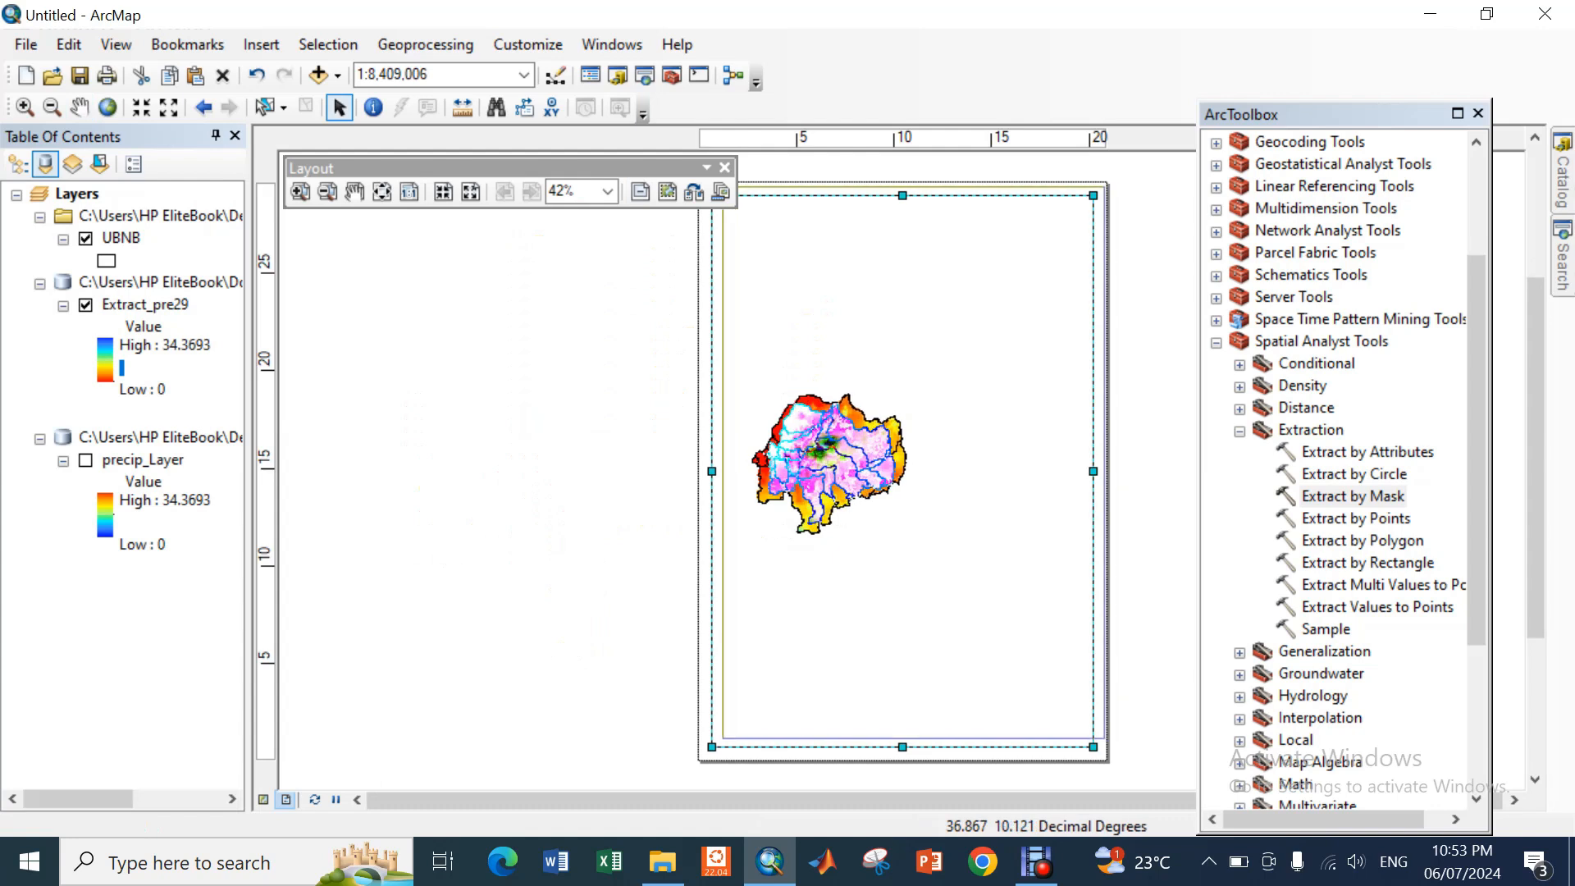
Insert a one-column legend for UBNB and Extract_pre29 with the default wizard settings, and place it just east of the basin on the page
click(328, 45)
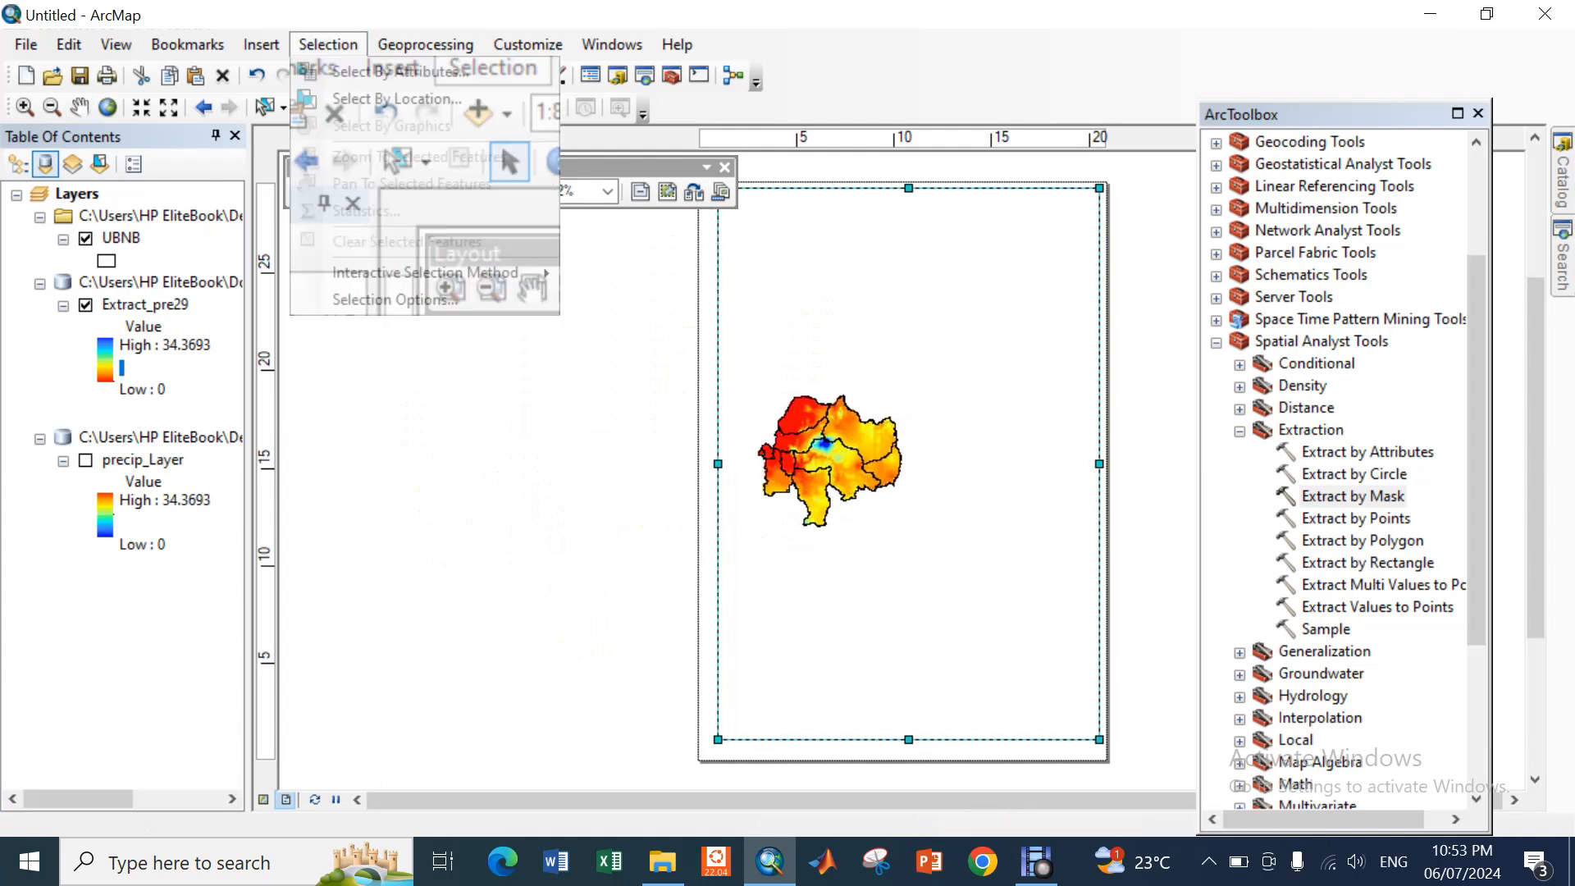
click(262, 46)
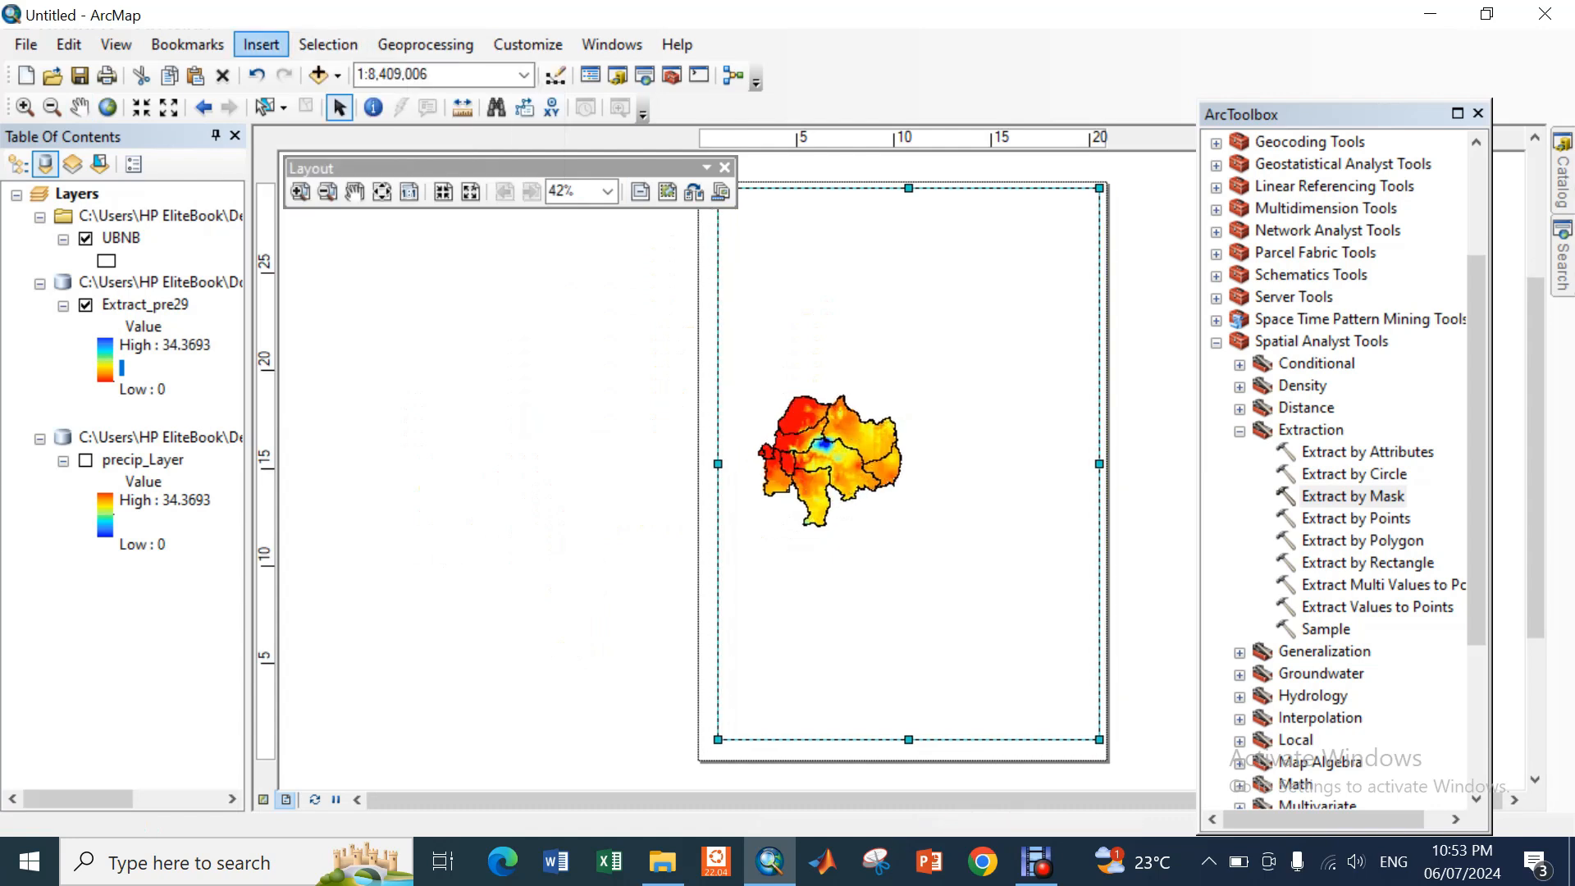
click(261, 45)
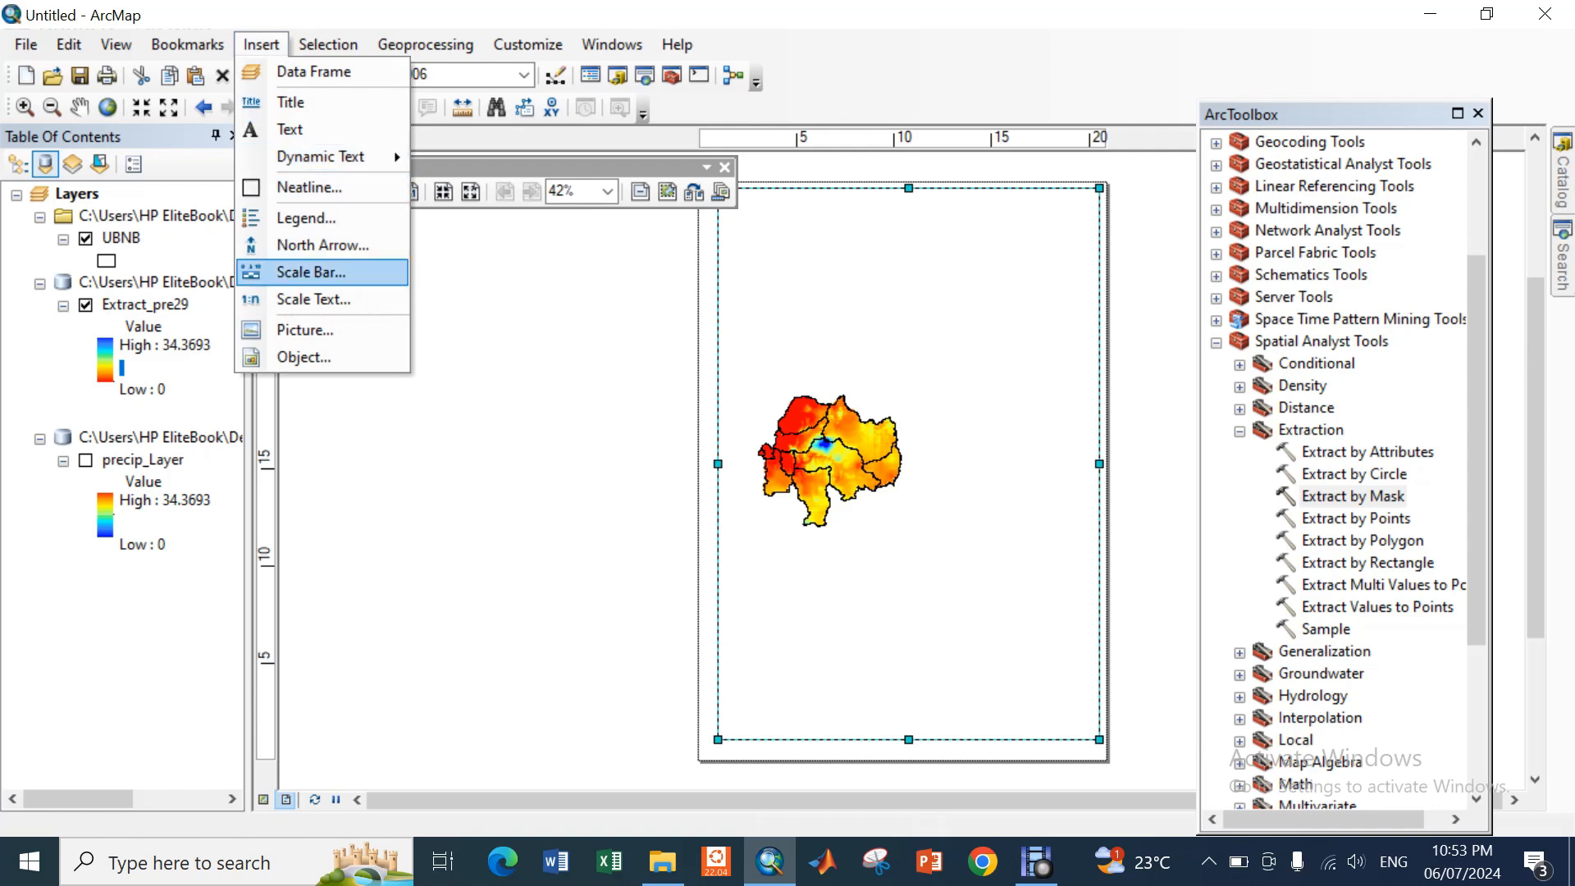
click(306, 218)
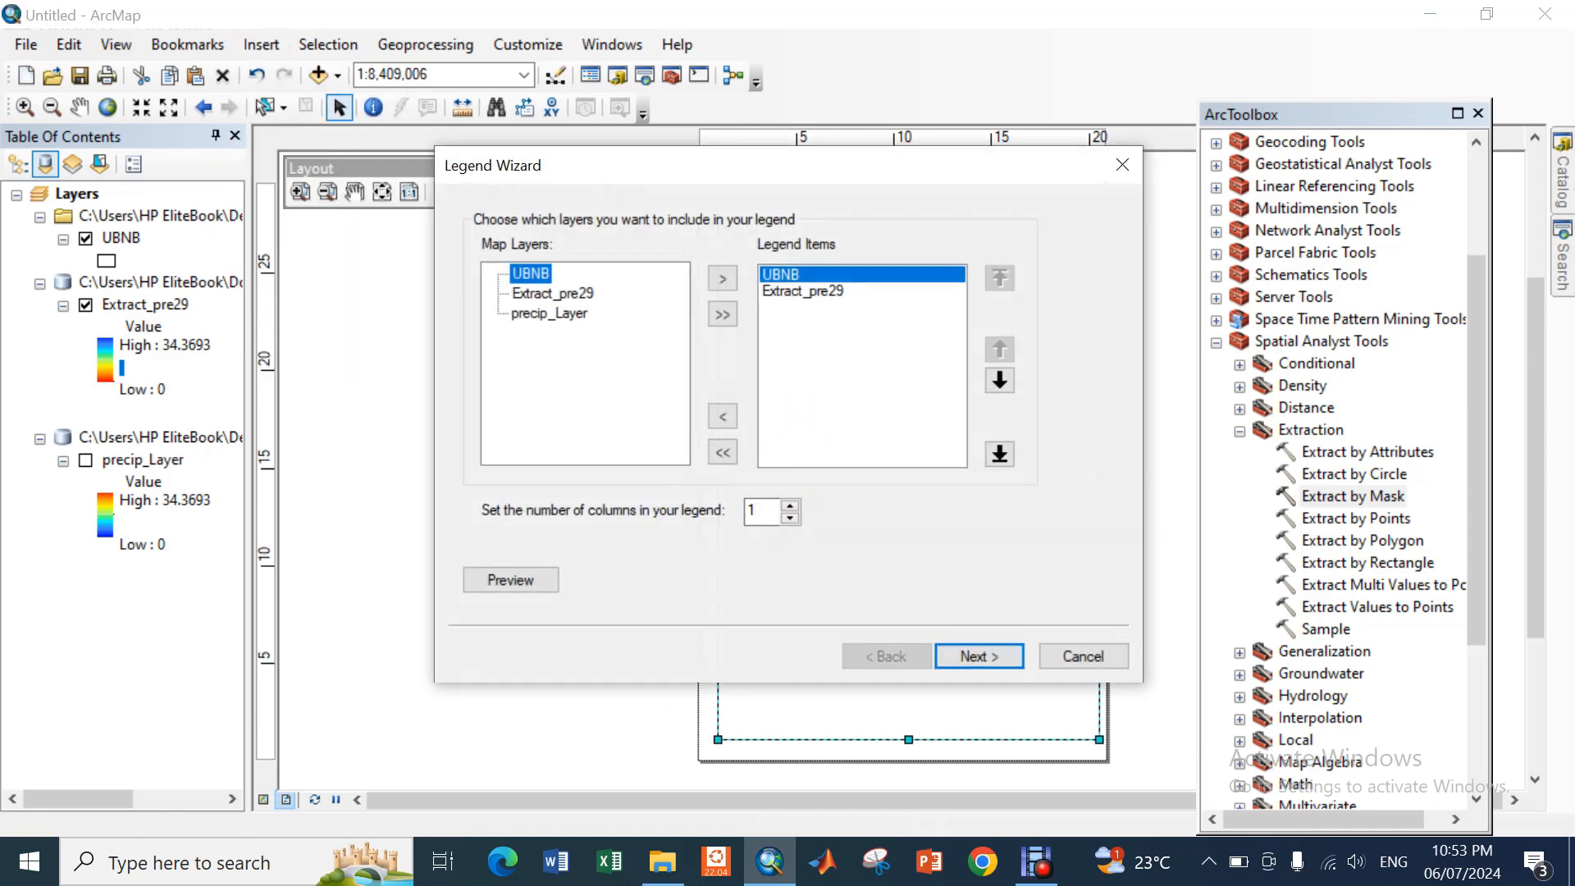
click(978, 656)
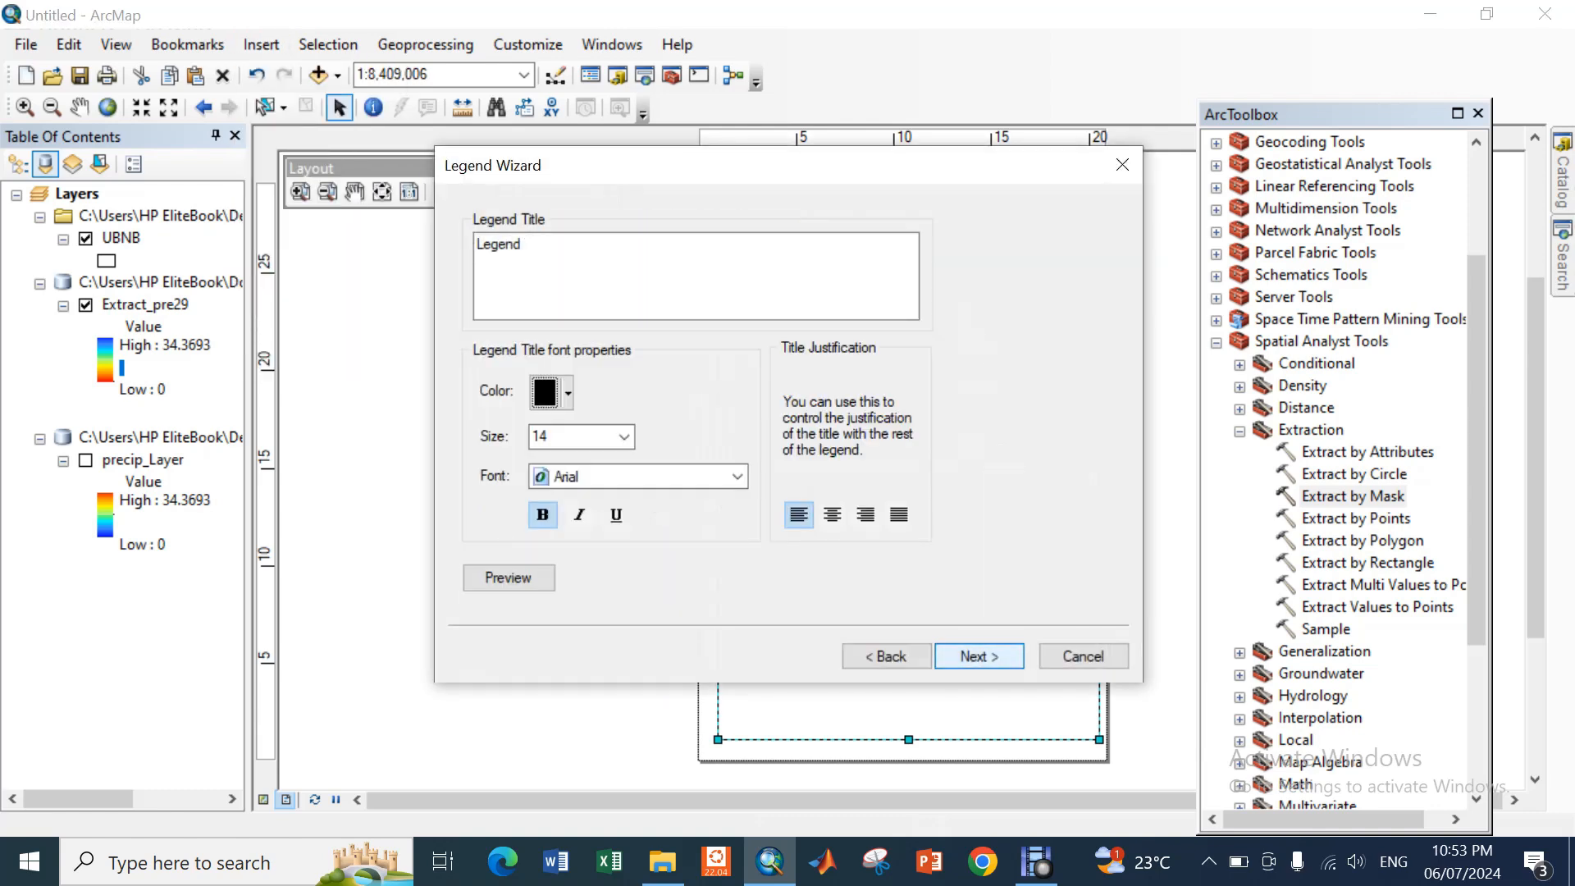
click(978, 656)
click(979, 657)
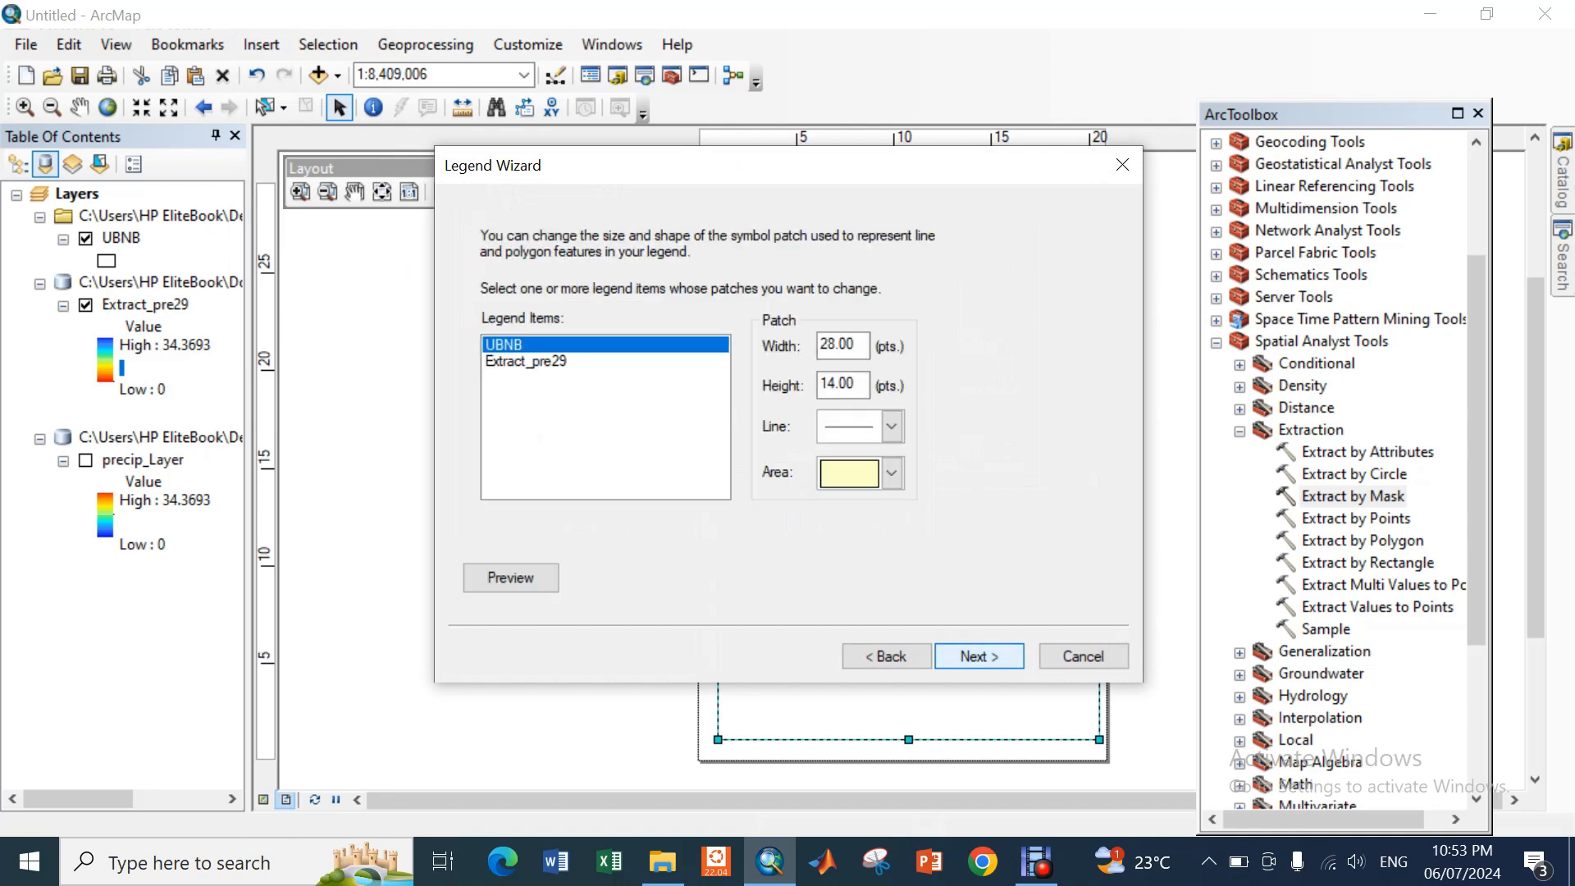
click(978, 656)
click(979, 656)
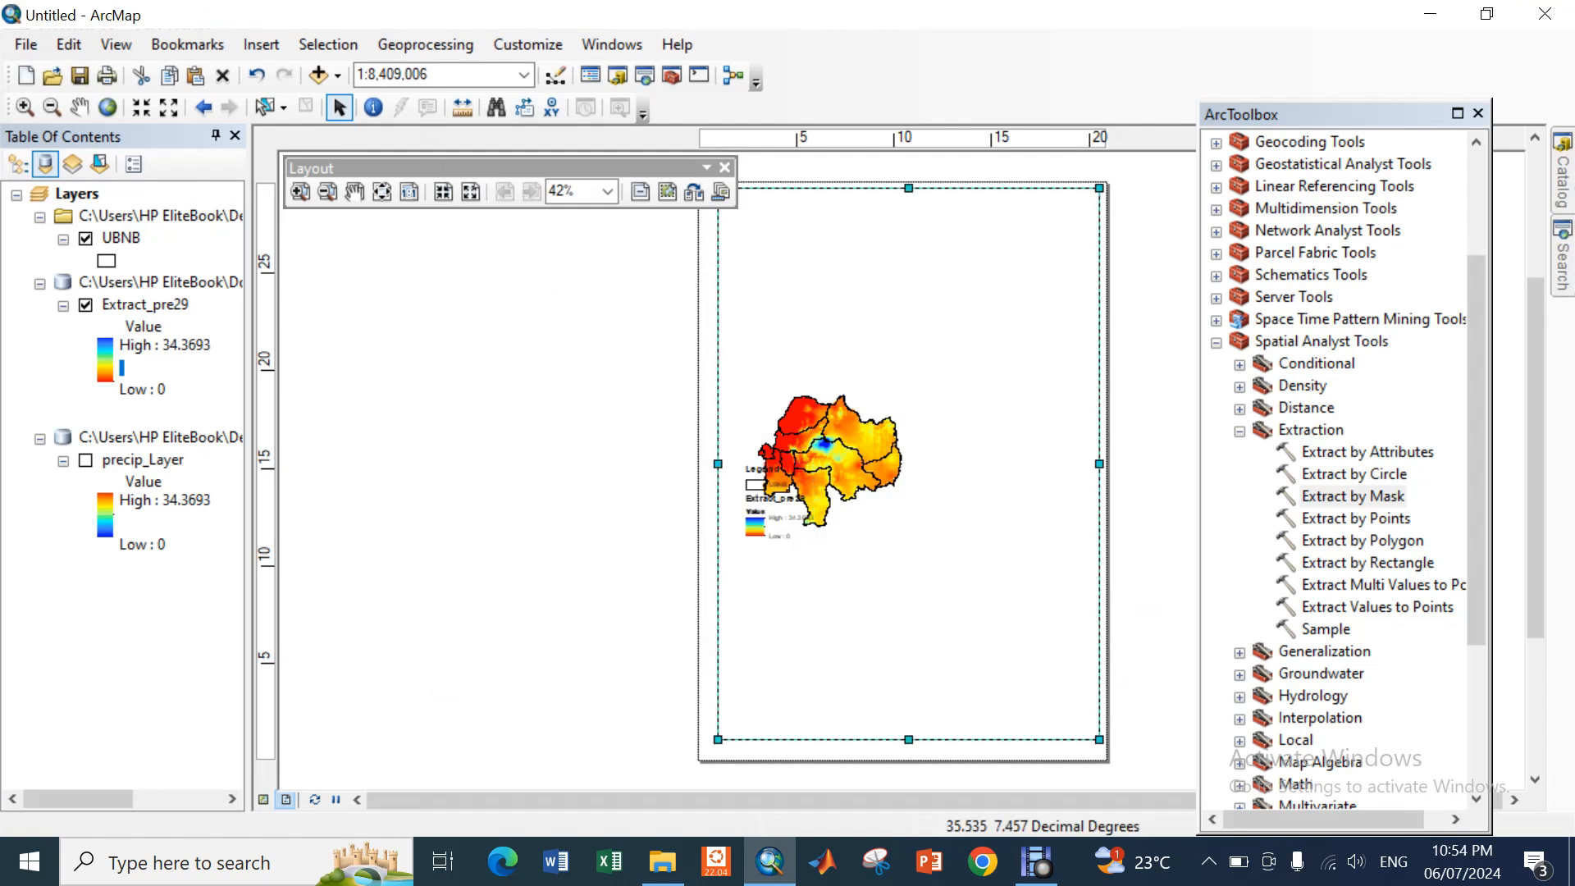
drag(756, 511, 917, 482)
click(925, 559)
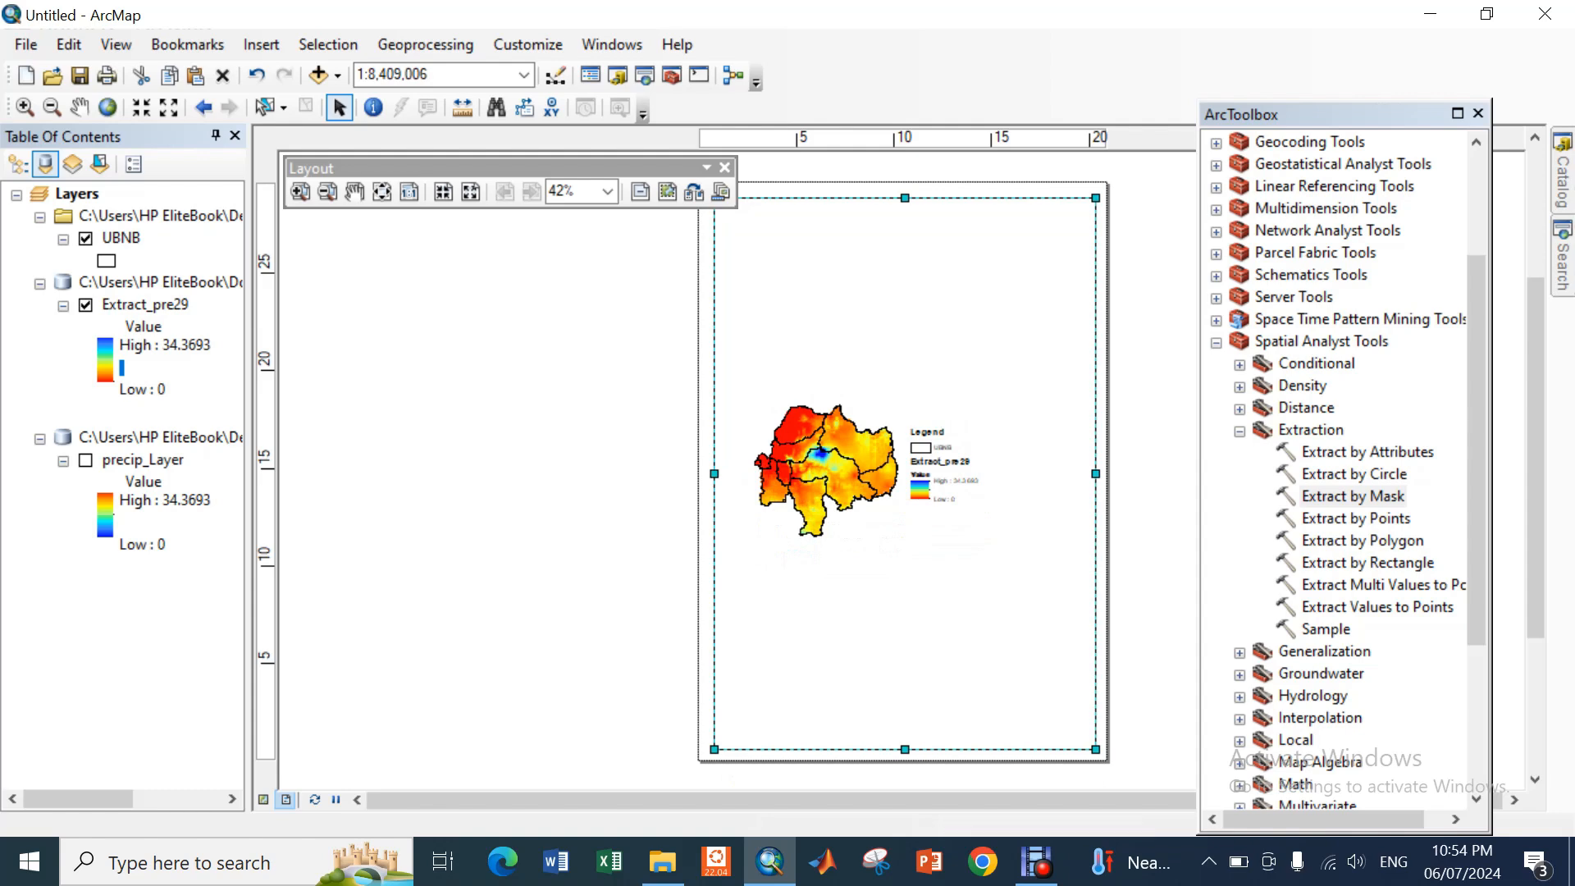
Switch the Extract_pre29 raster's symbology to Classified with 7 classes
double_click(144, 326)
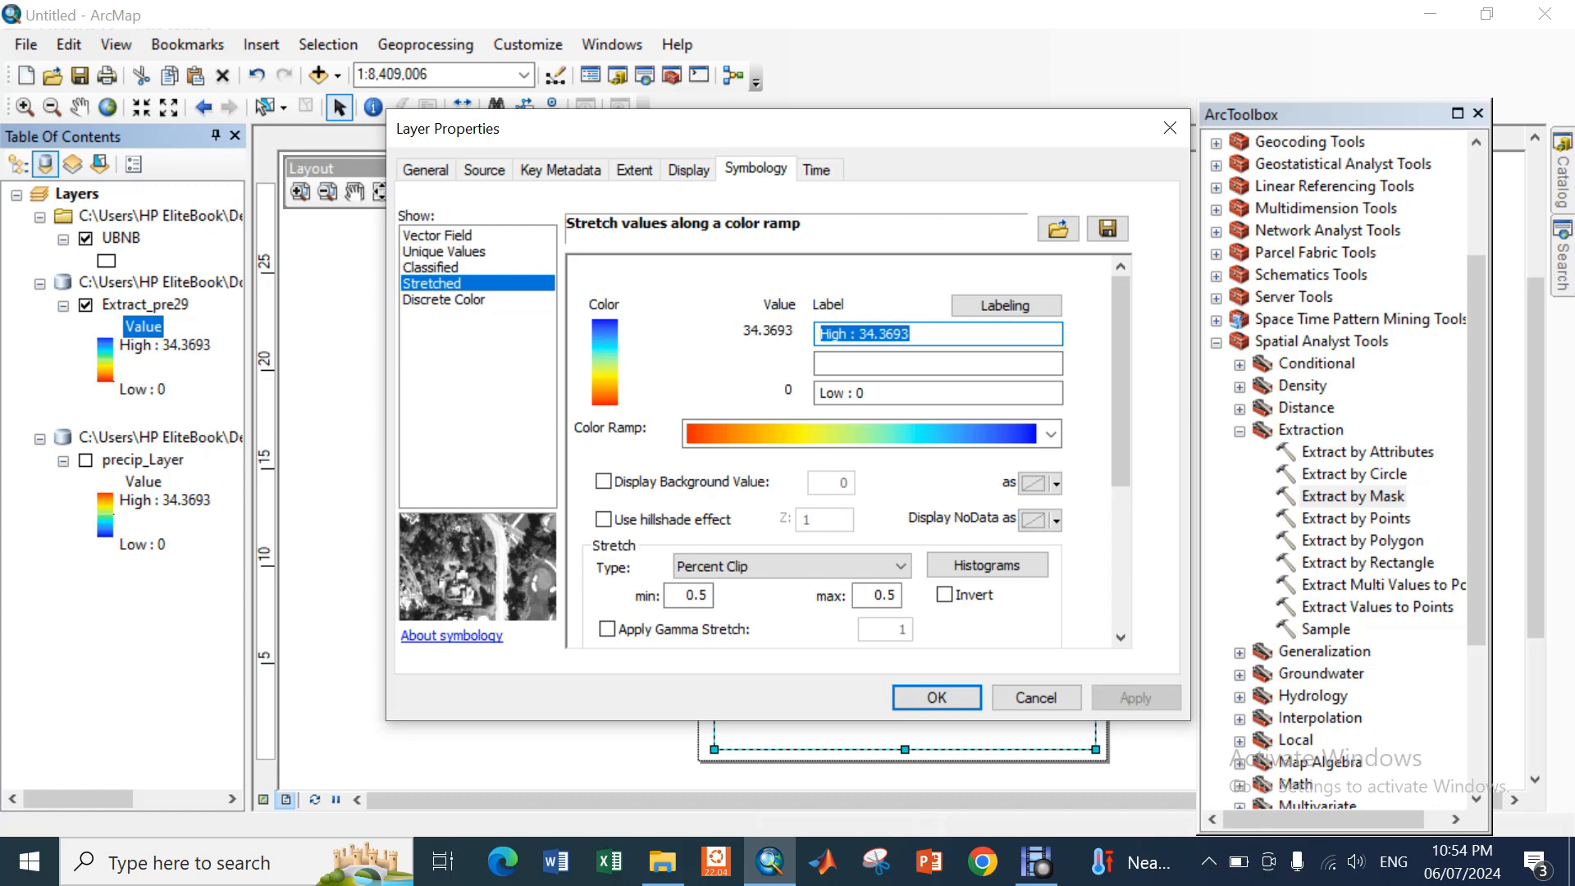
click(432, 268)
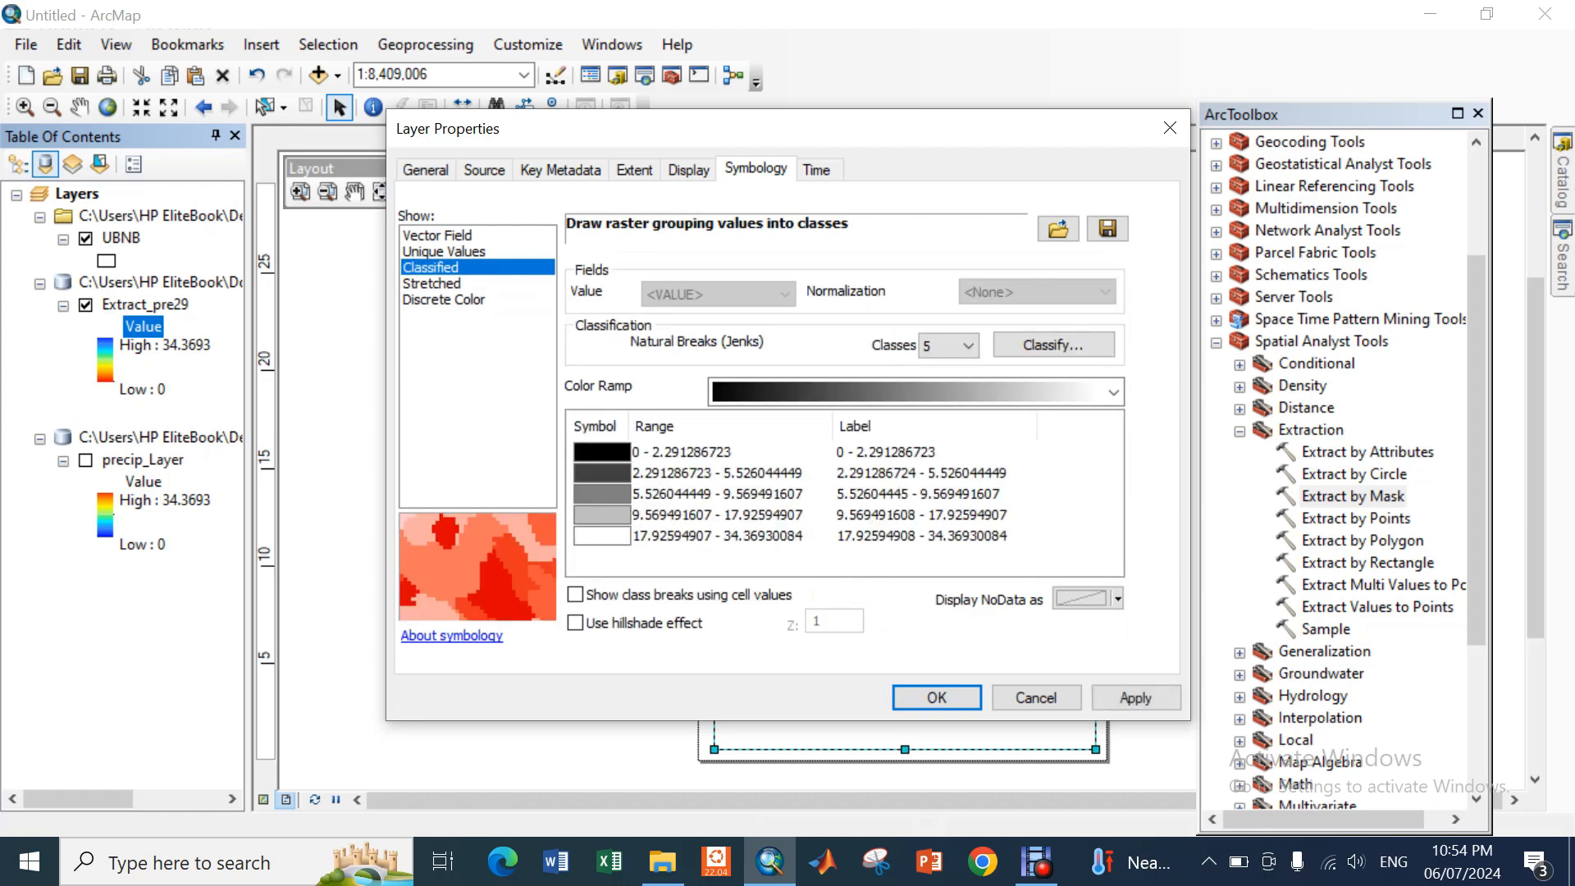
click(968, 346)
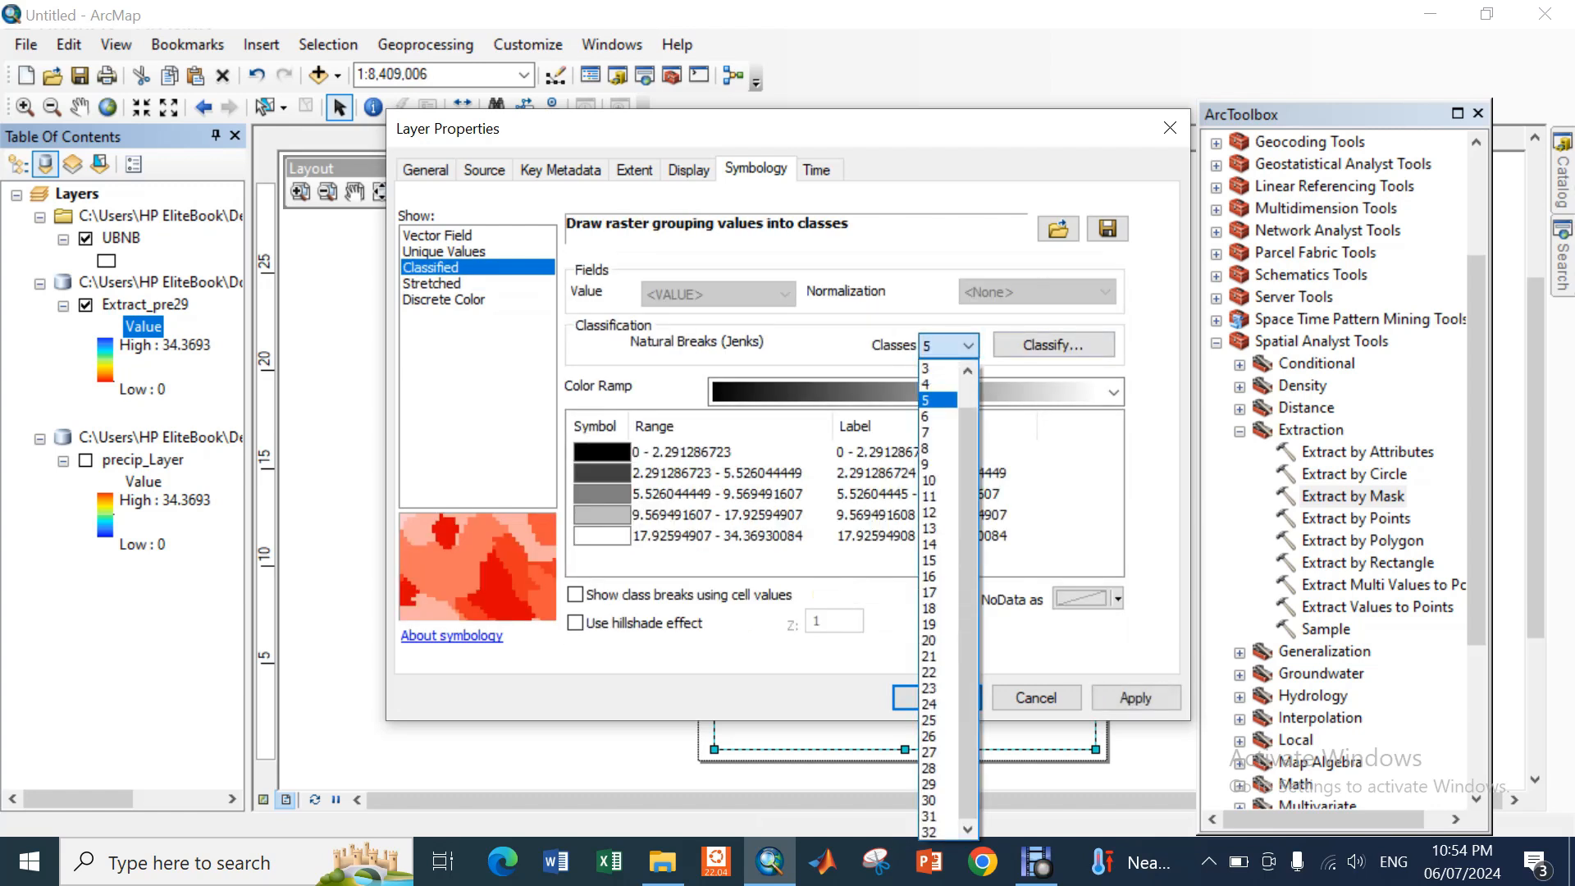
click(931, 432)
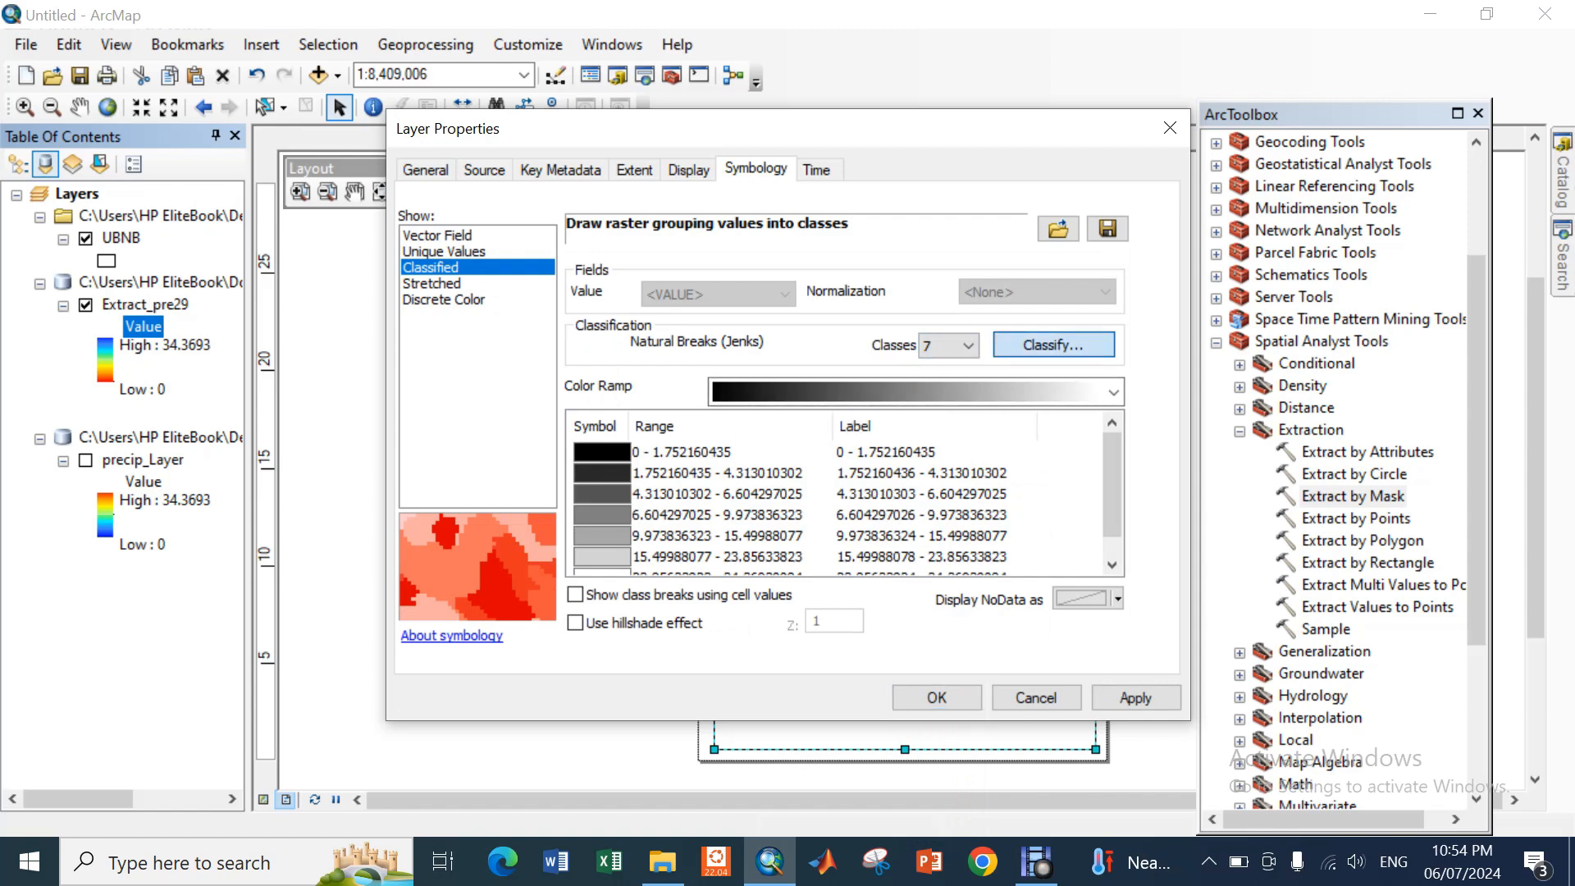
Examine the break values of the seven-class natural breaks classification, closing it without changes
click(1054, 344)
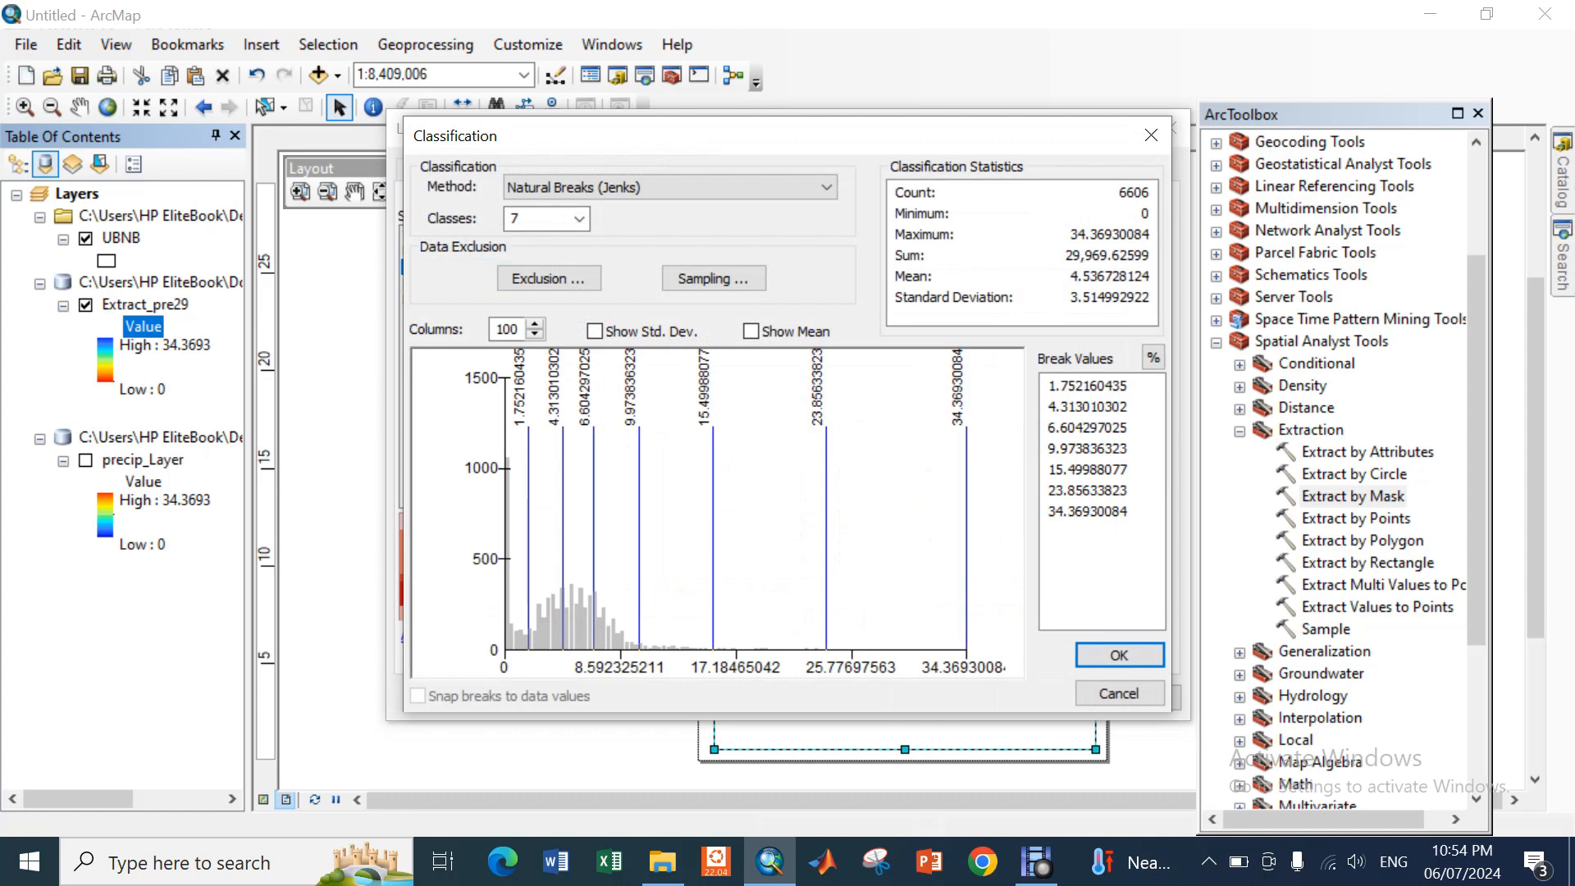
click(1088, 386)
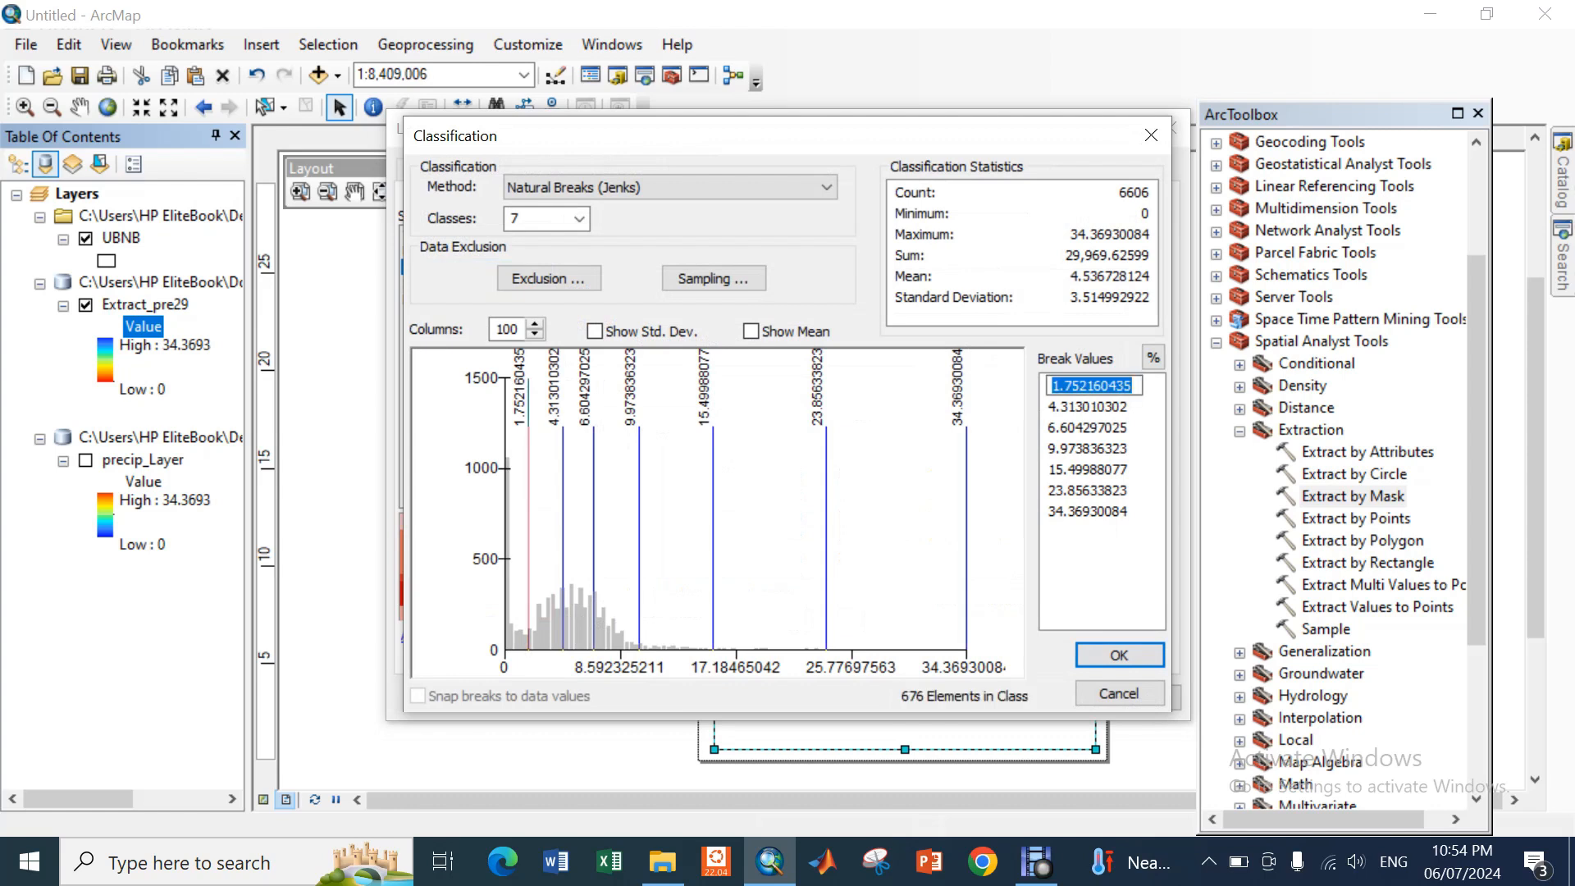
key(Escape)
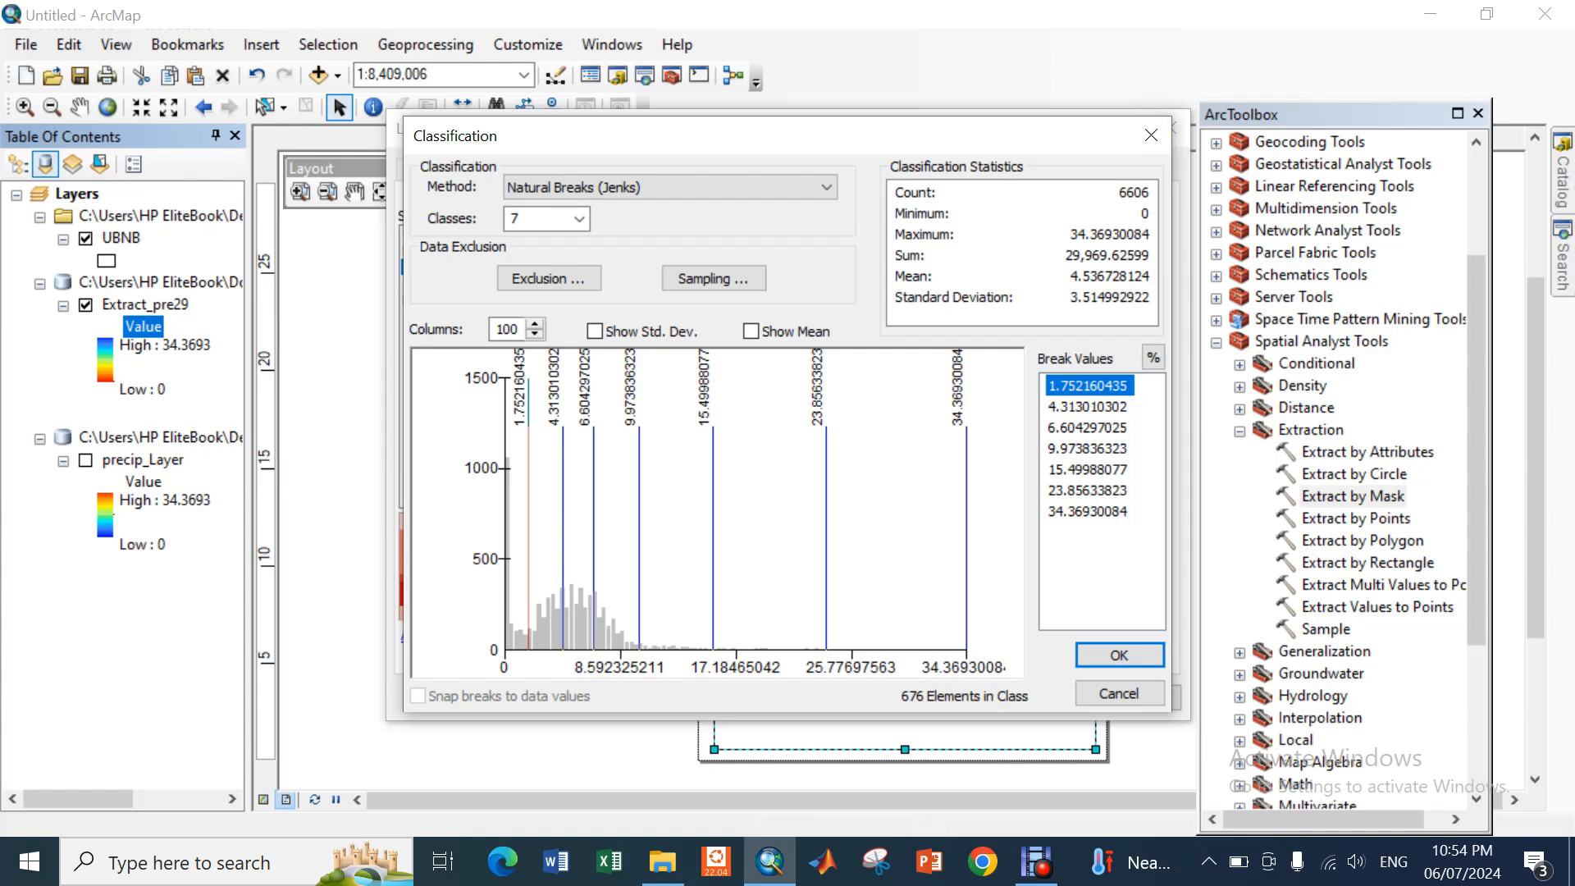
click(1150, 135)
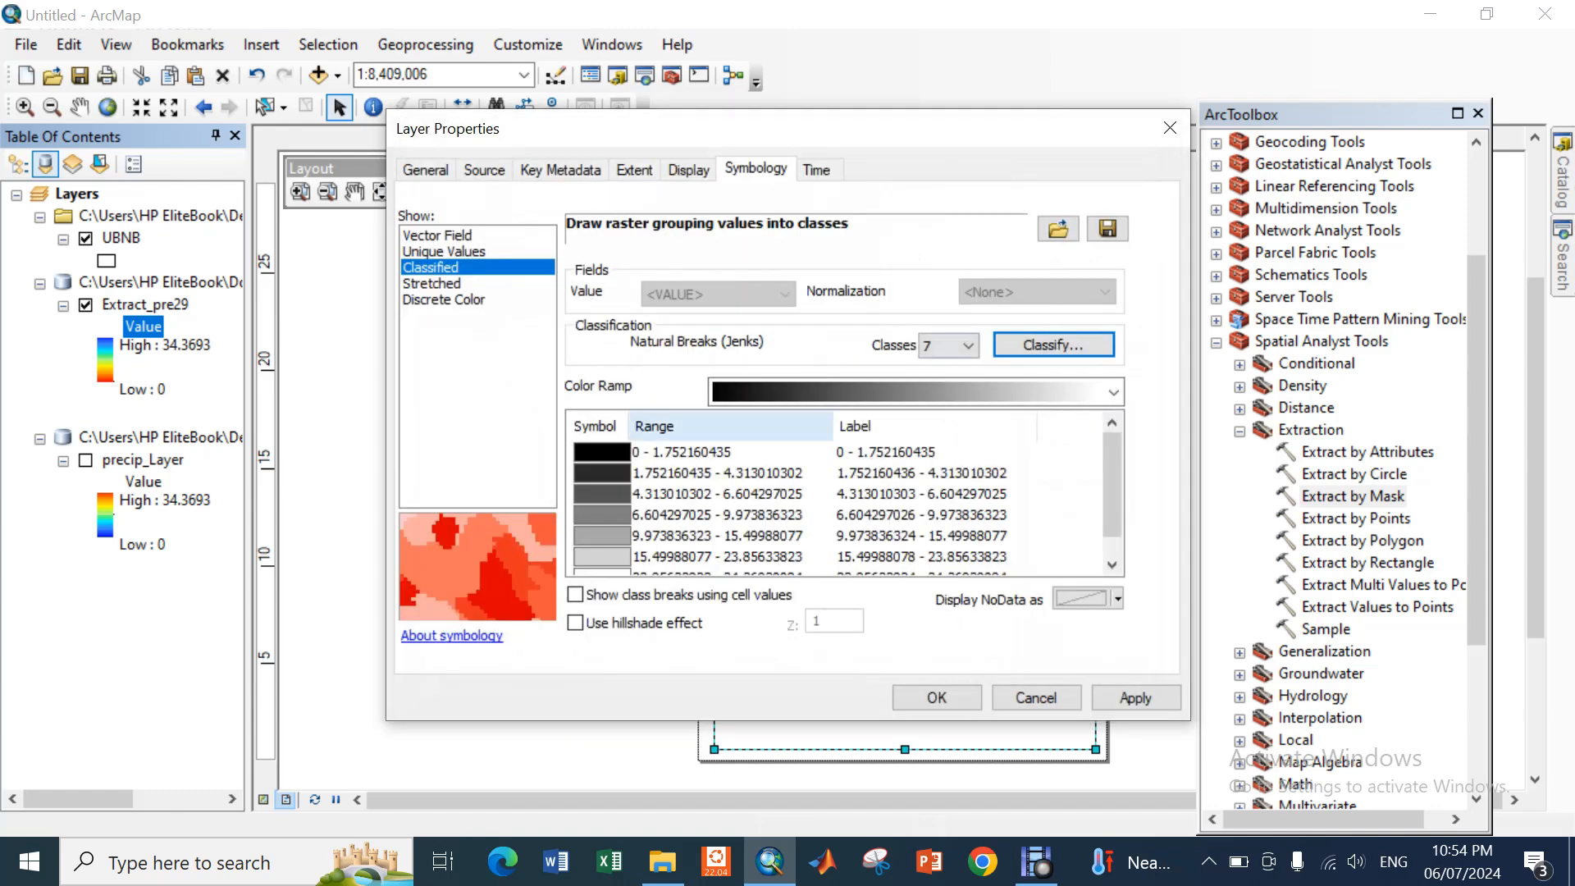
Apply the orange-yellow-green-blue color ramp to the classified Extract_pre29 raster and accept its layer properties
click(902, 392)
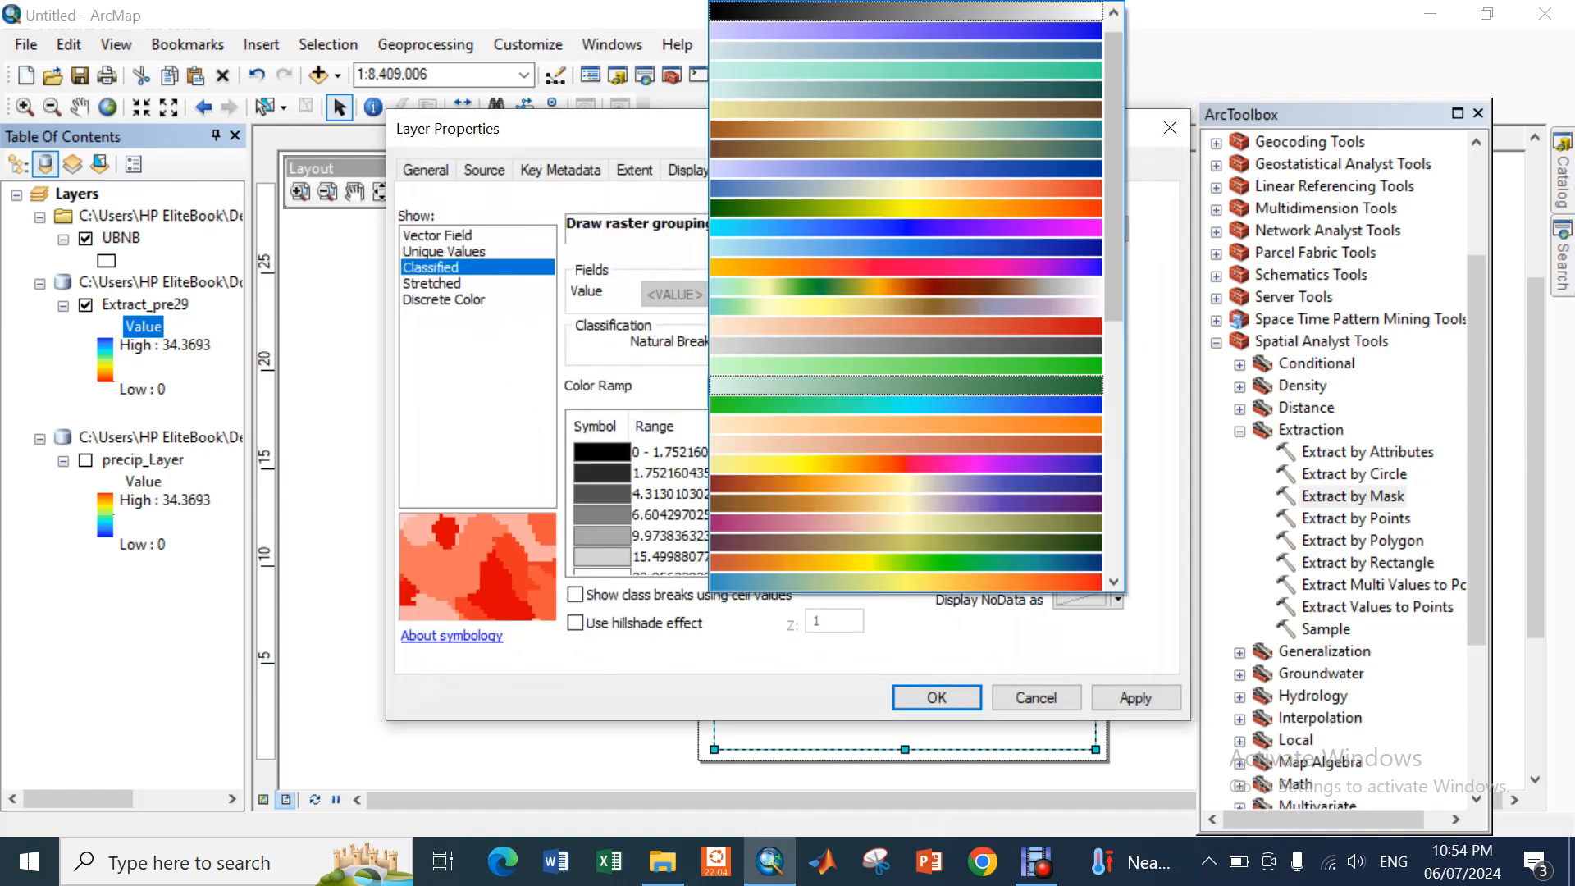
scroll(906, 295, down, 5)
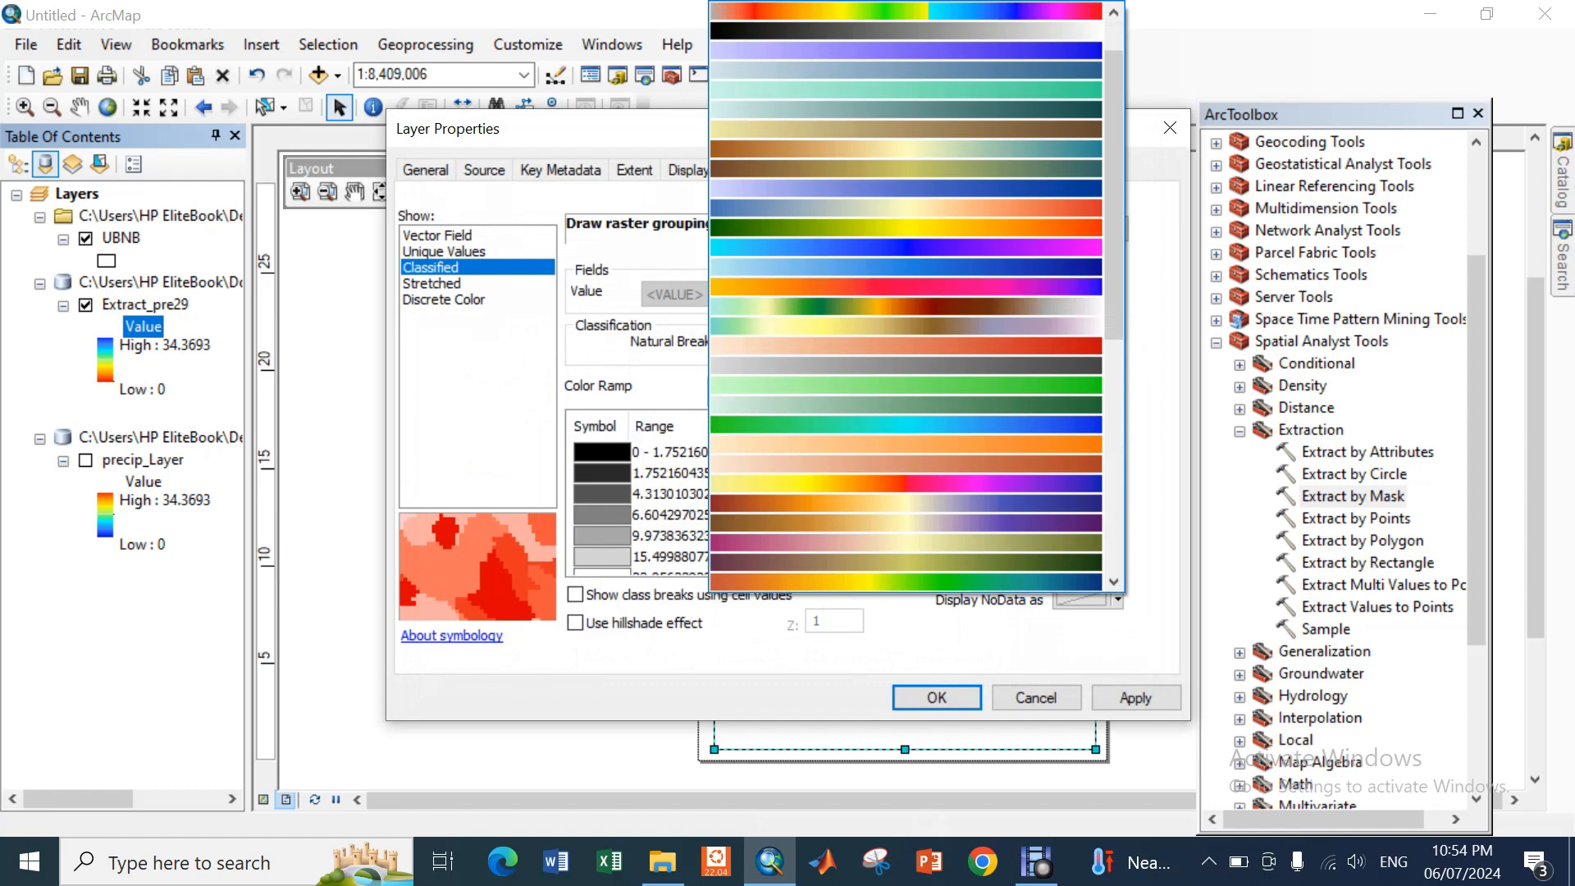
scroll(906, 296, up, 3)
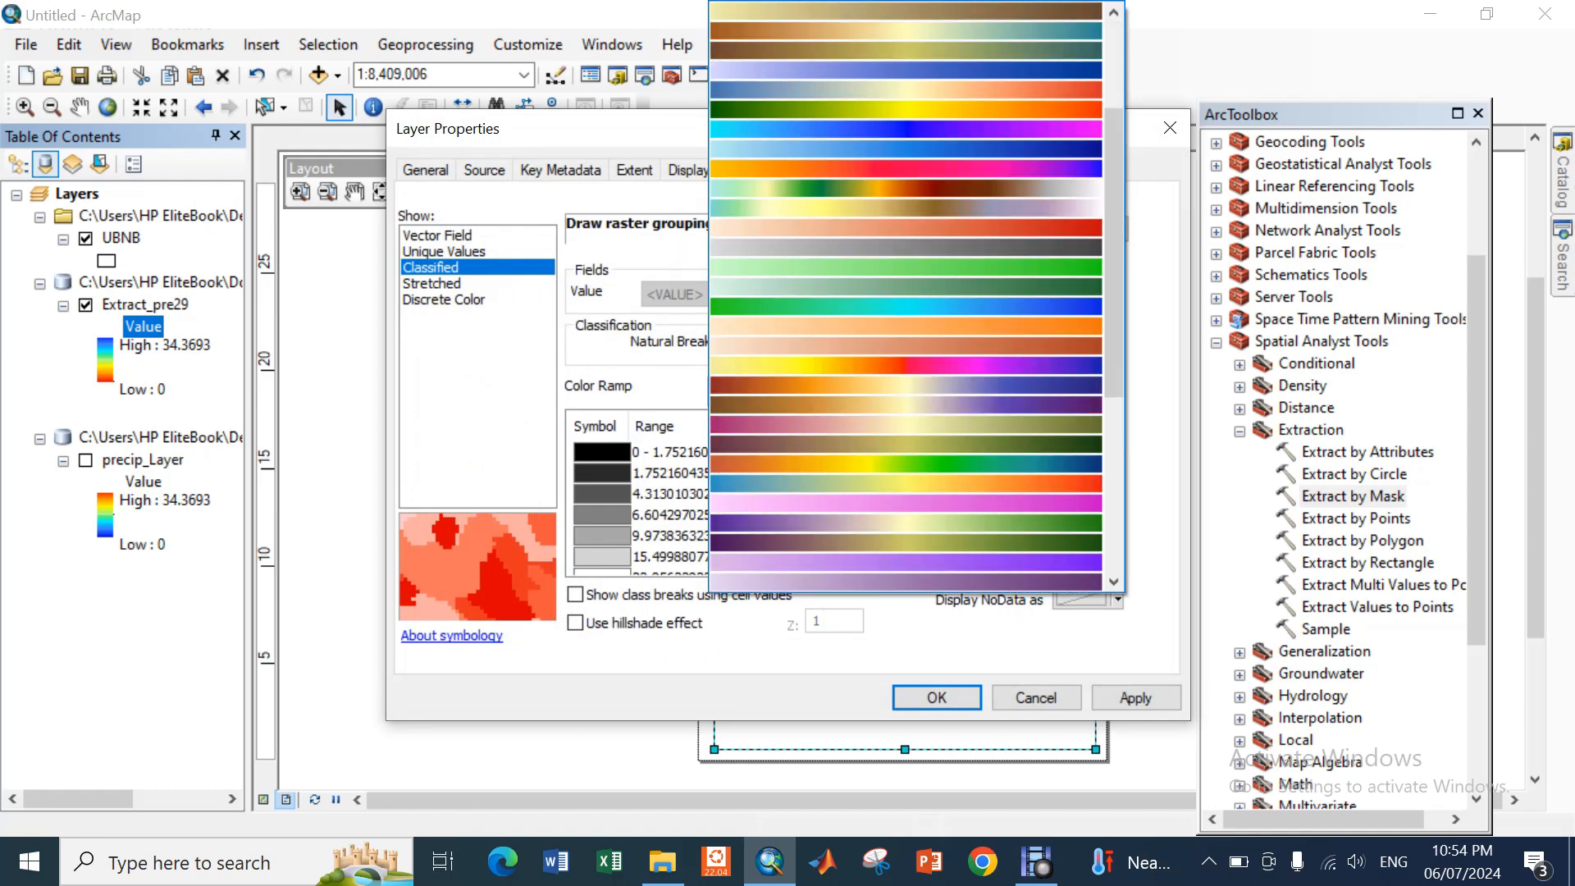
scroll(905, 464, down, 3)
scroll(906, 476, up, 3)
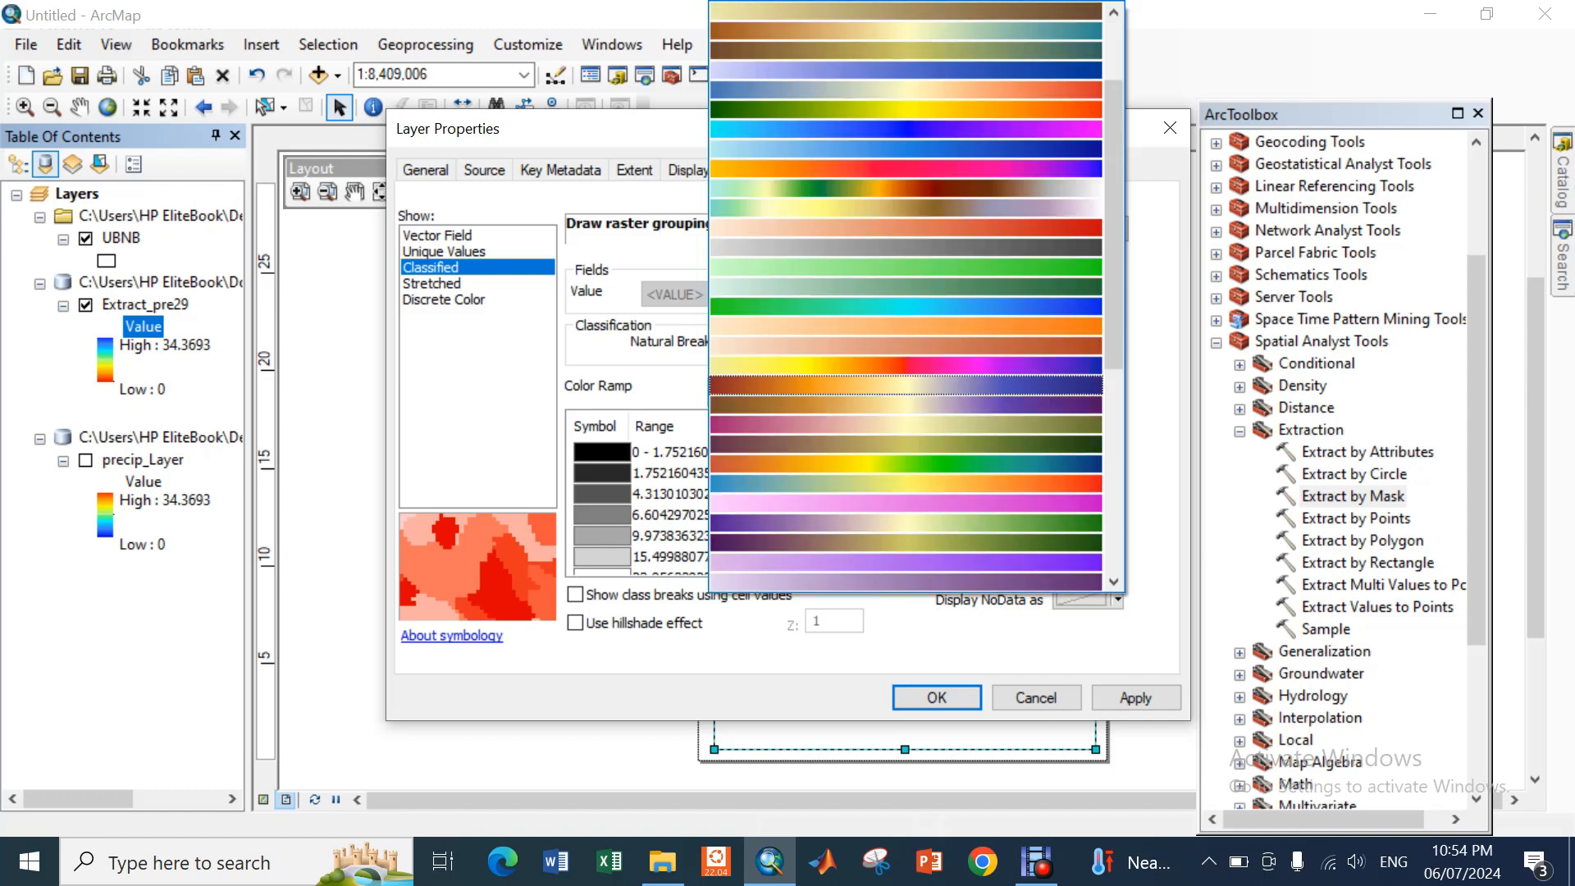
scroll(905, 484, down, 2)
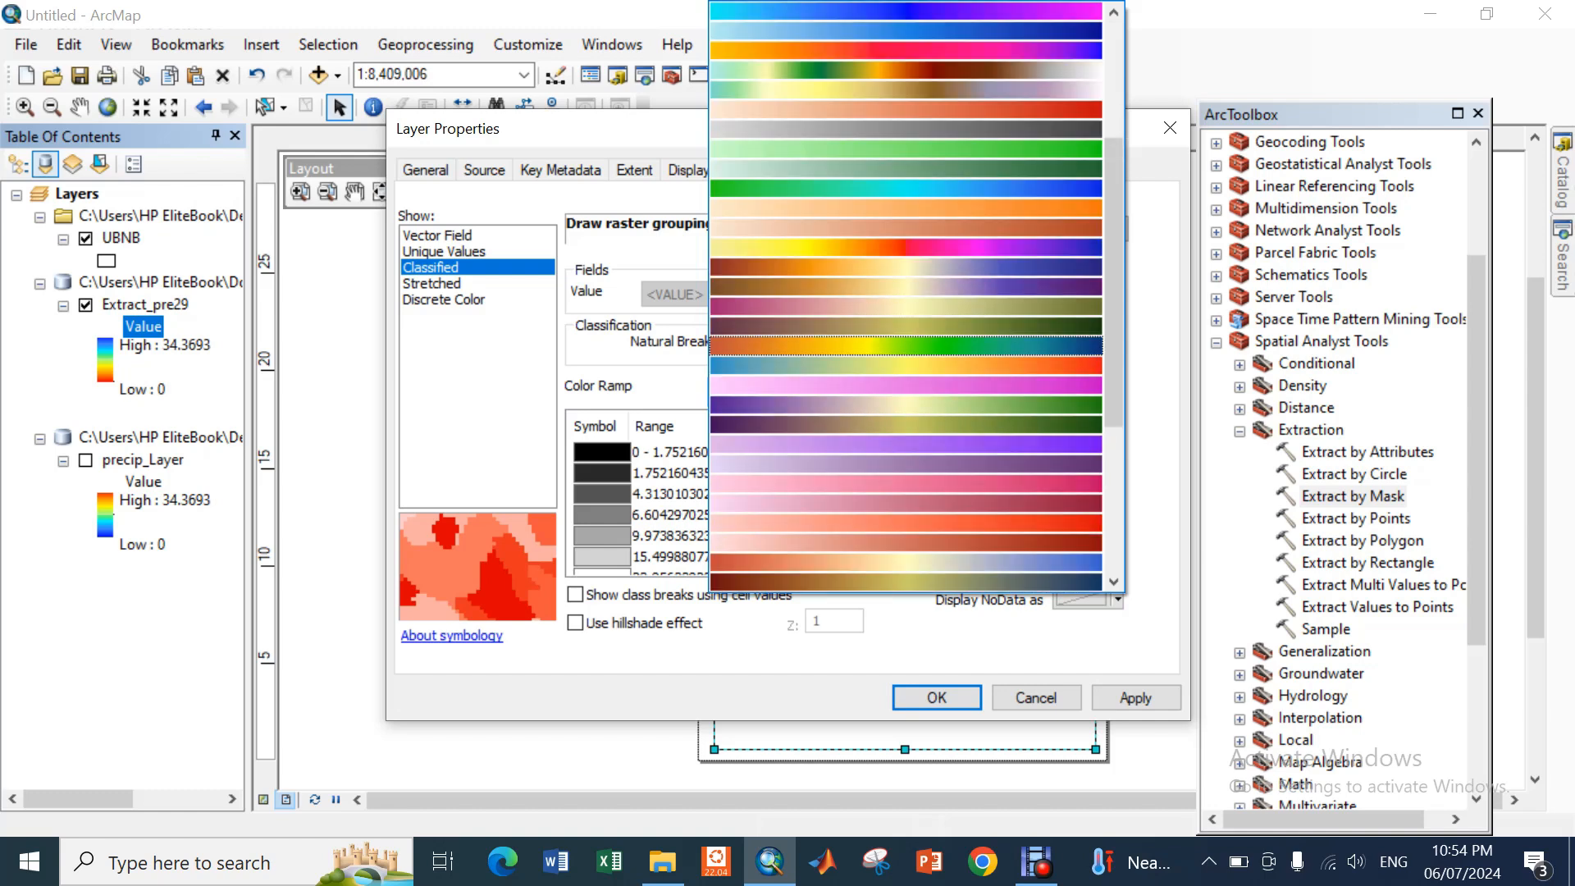
click(906, 346)
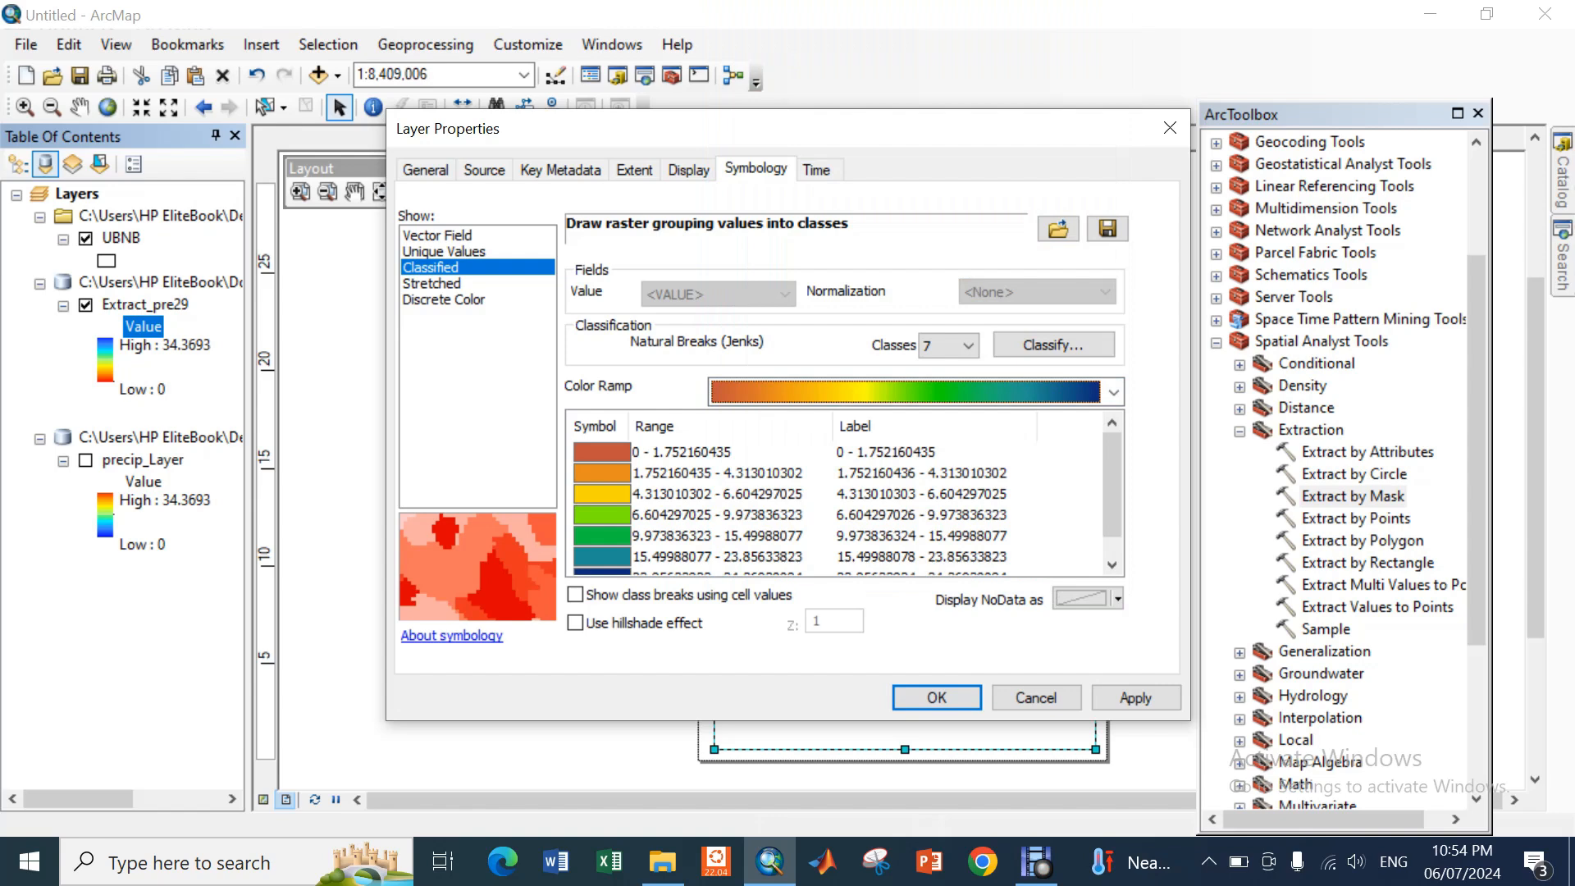
click(1136, 698)
click(936, 697)
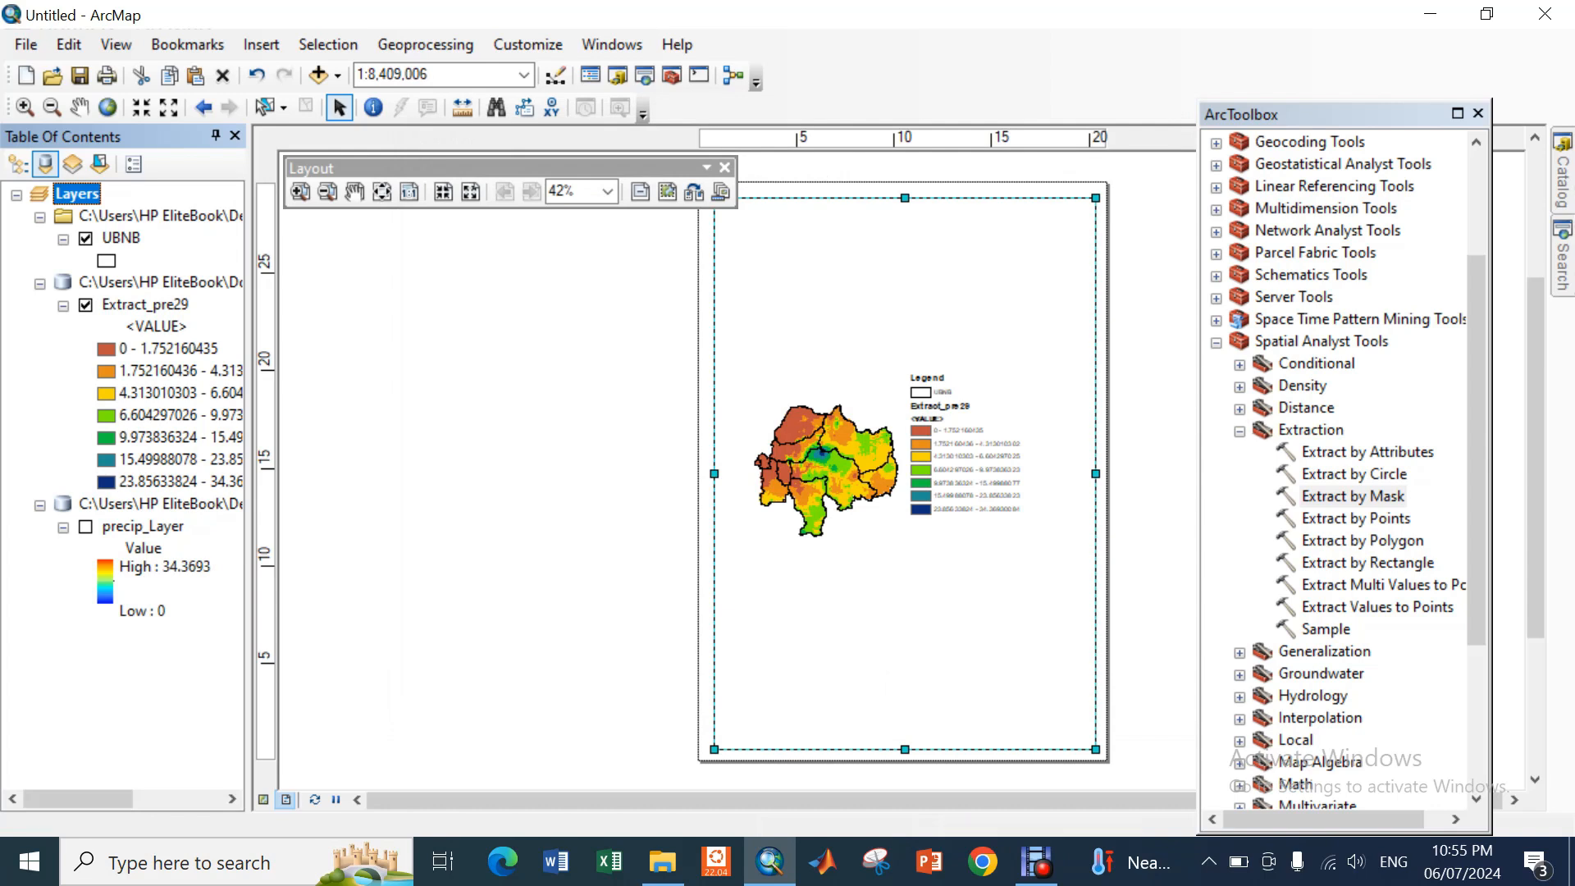
Open the Make NetCDF Table View tool from the Multidimension Tools and load ETH-chirps.nc as its input file
click(1239, 431)
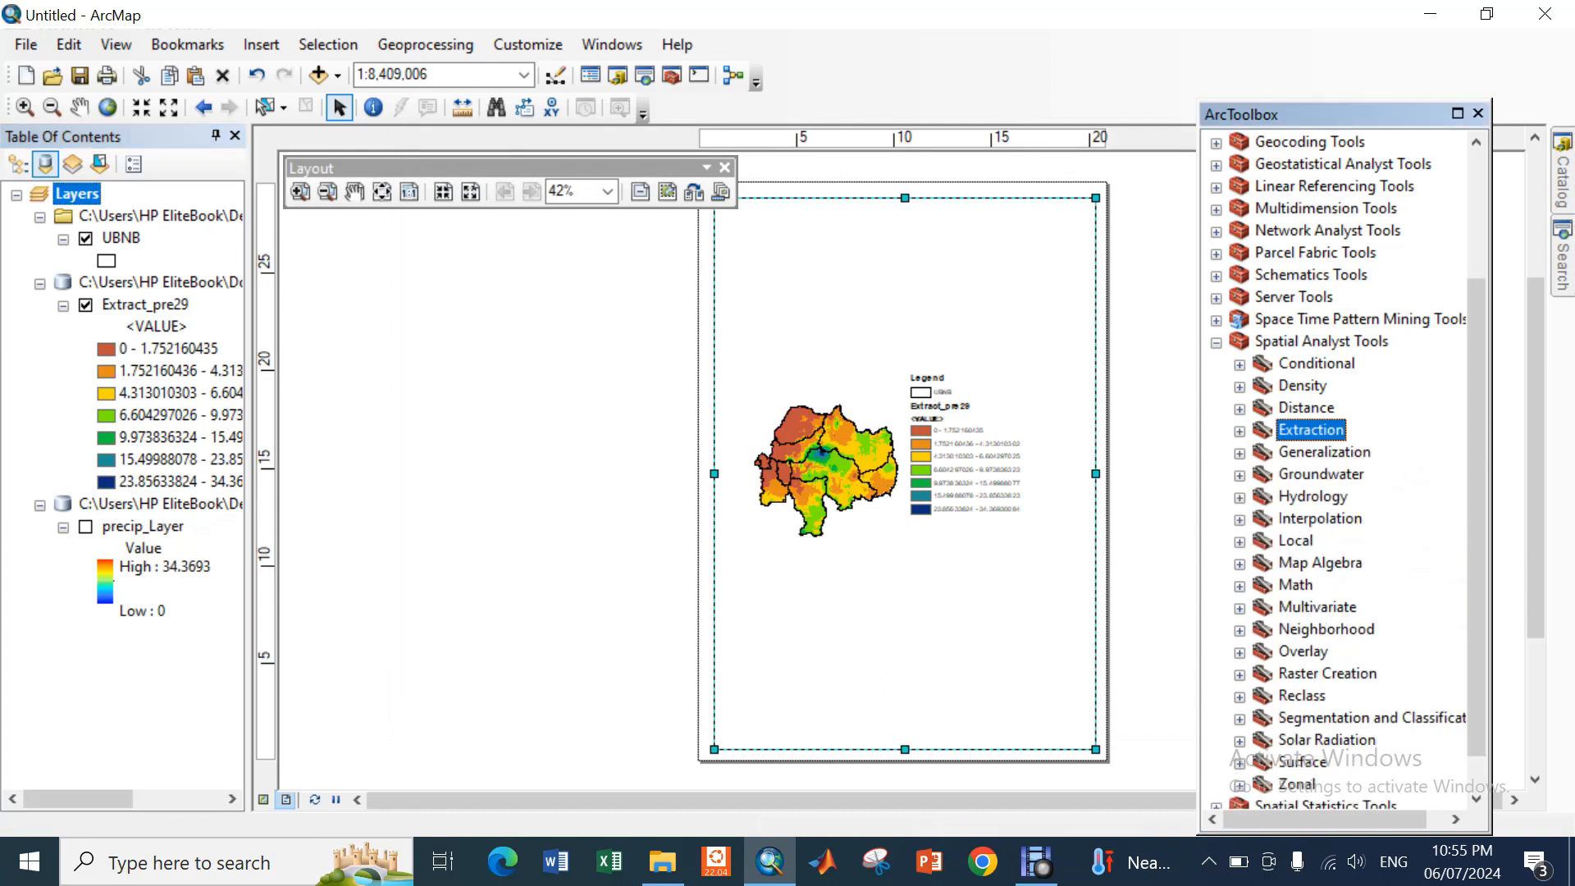
click(1217, 342)
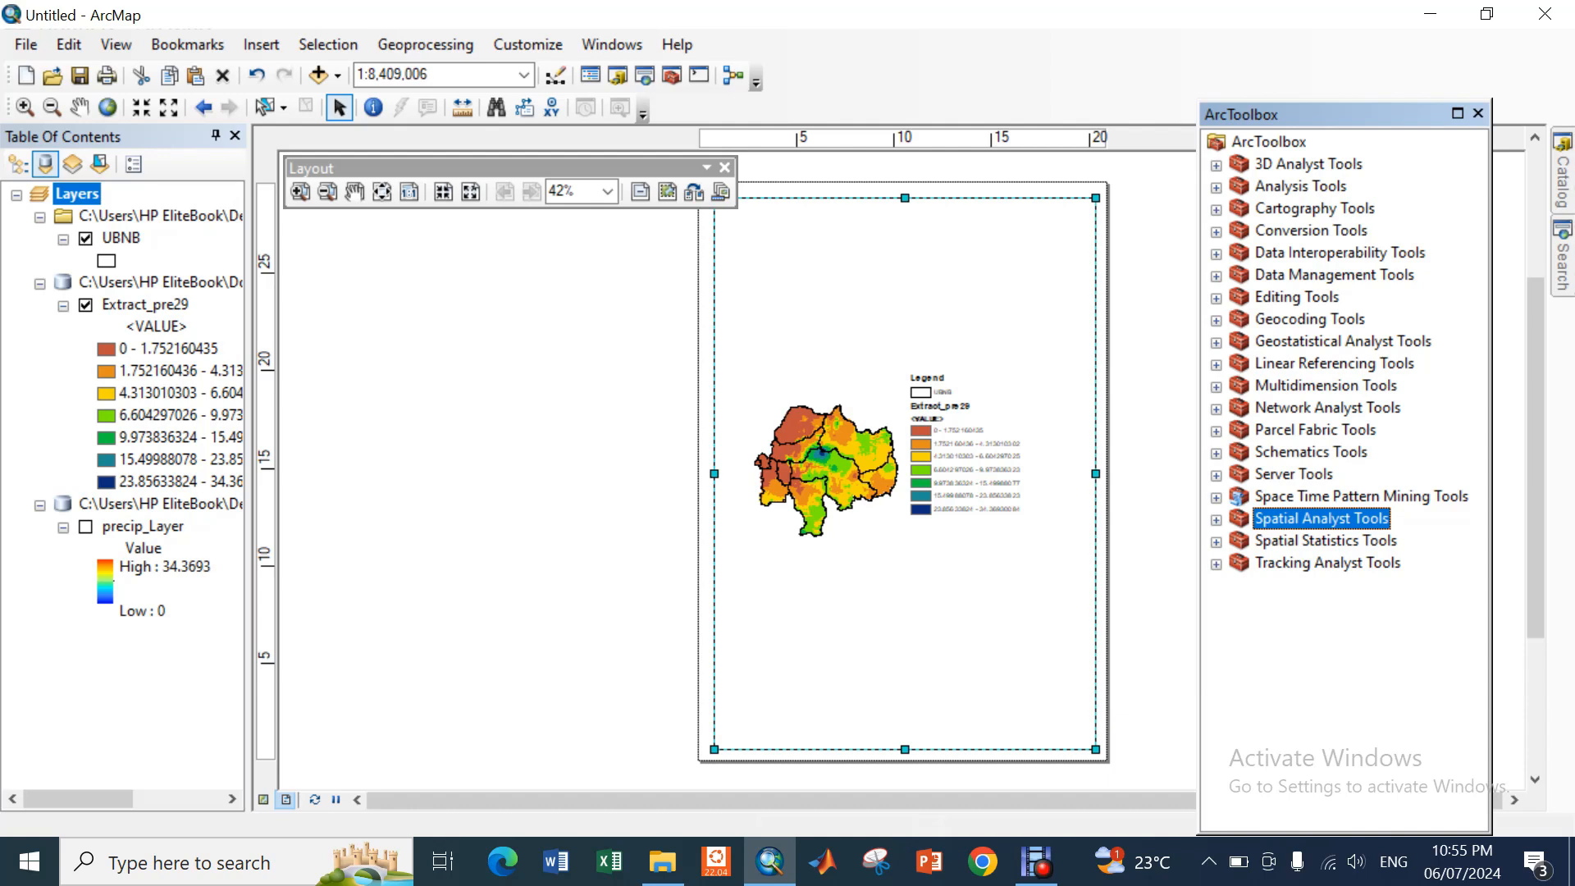
click(1217, 387)
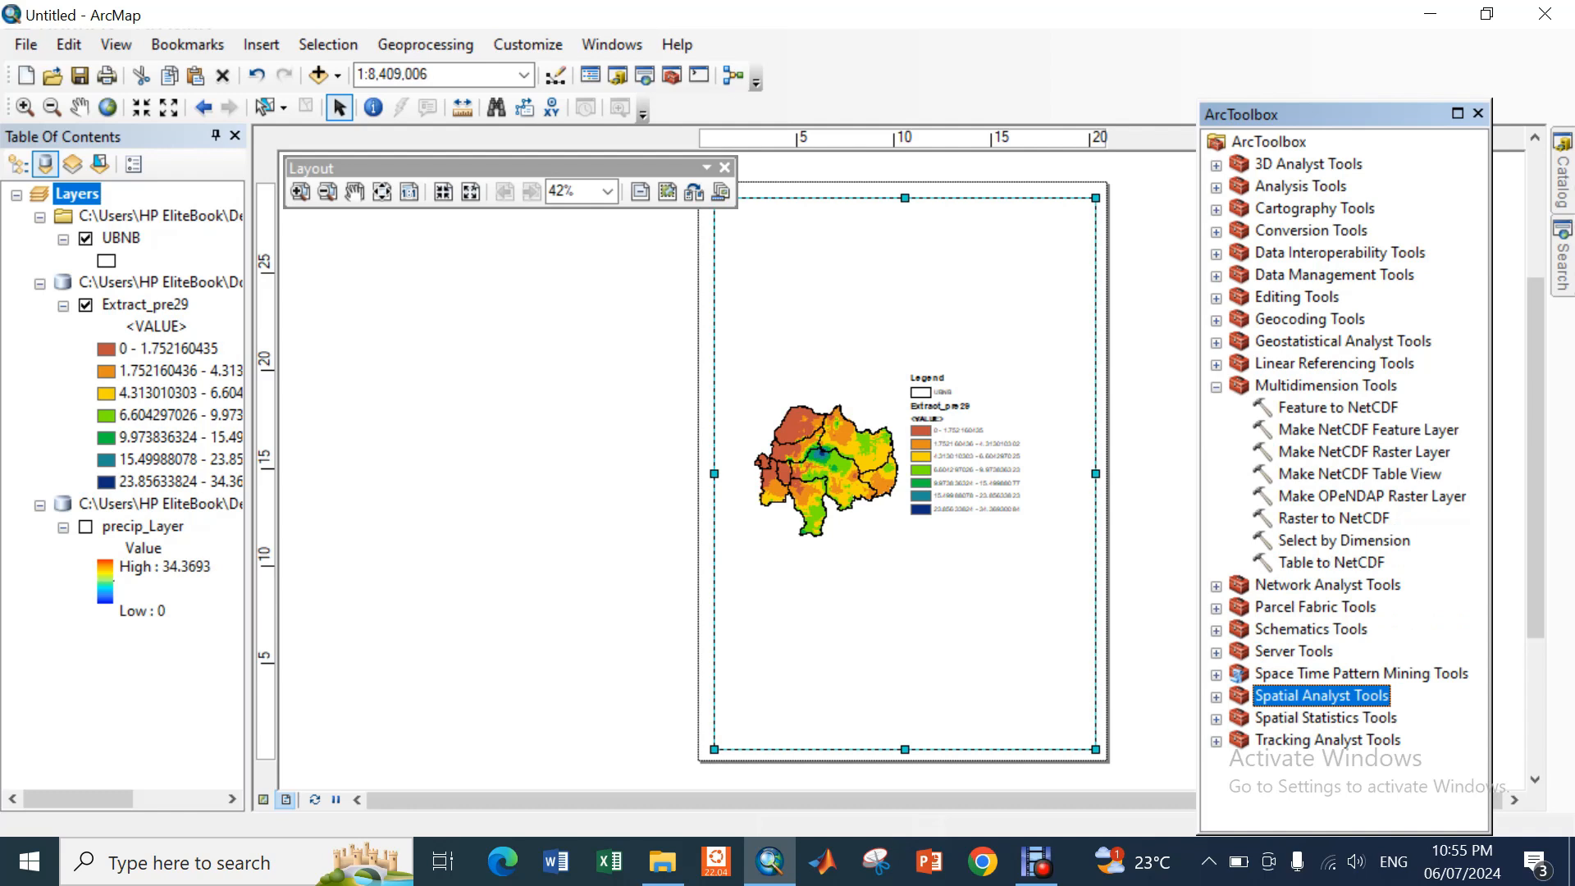
click(1359, 474)
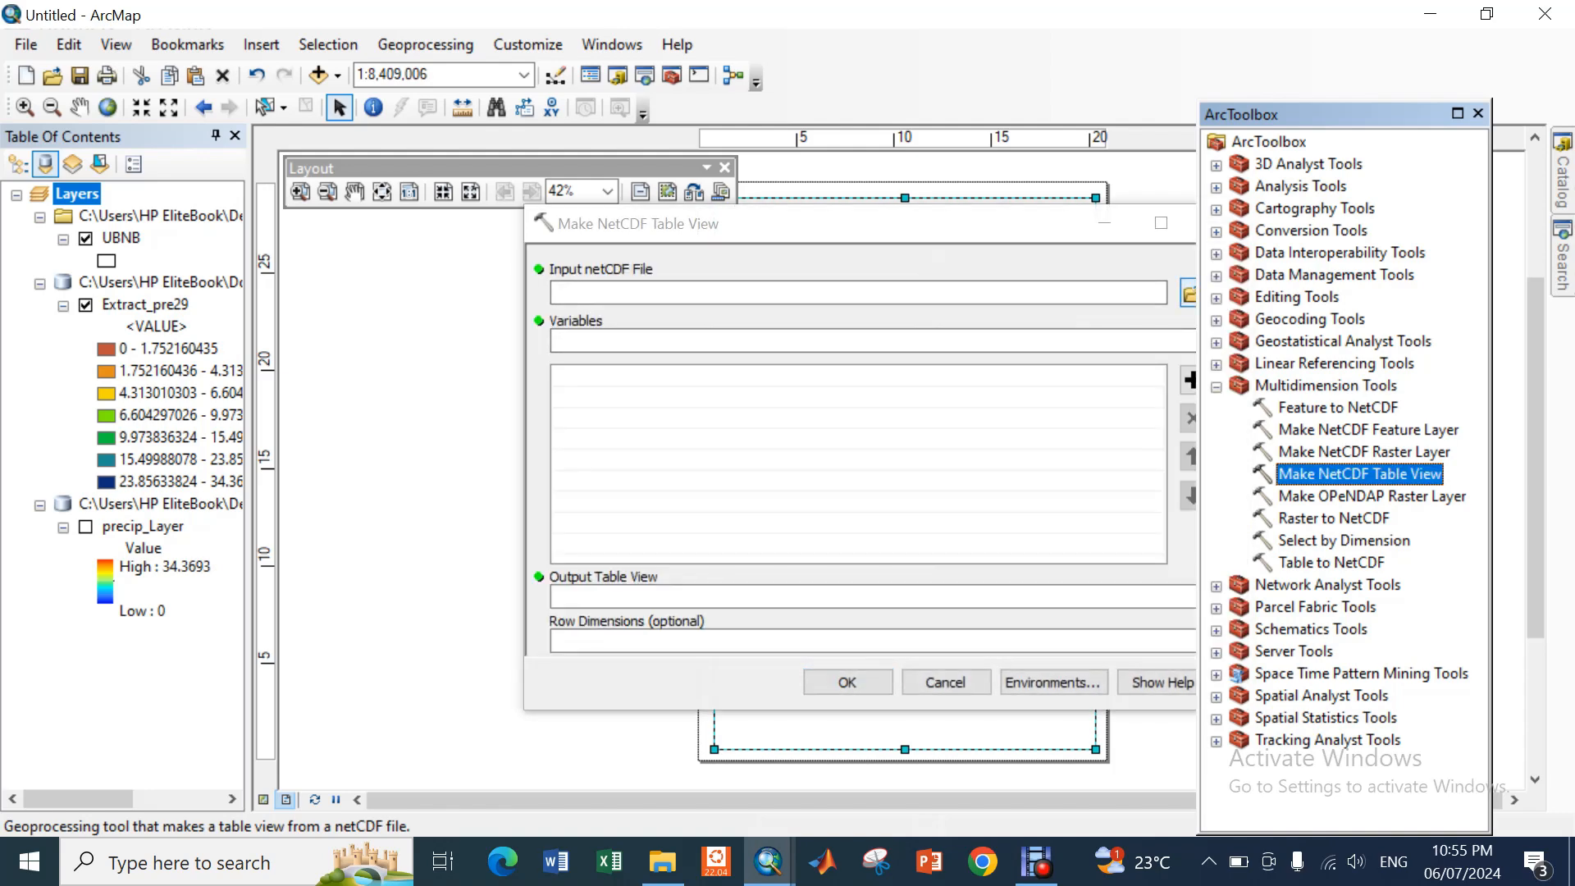
click(1188, 293)
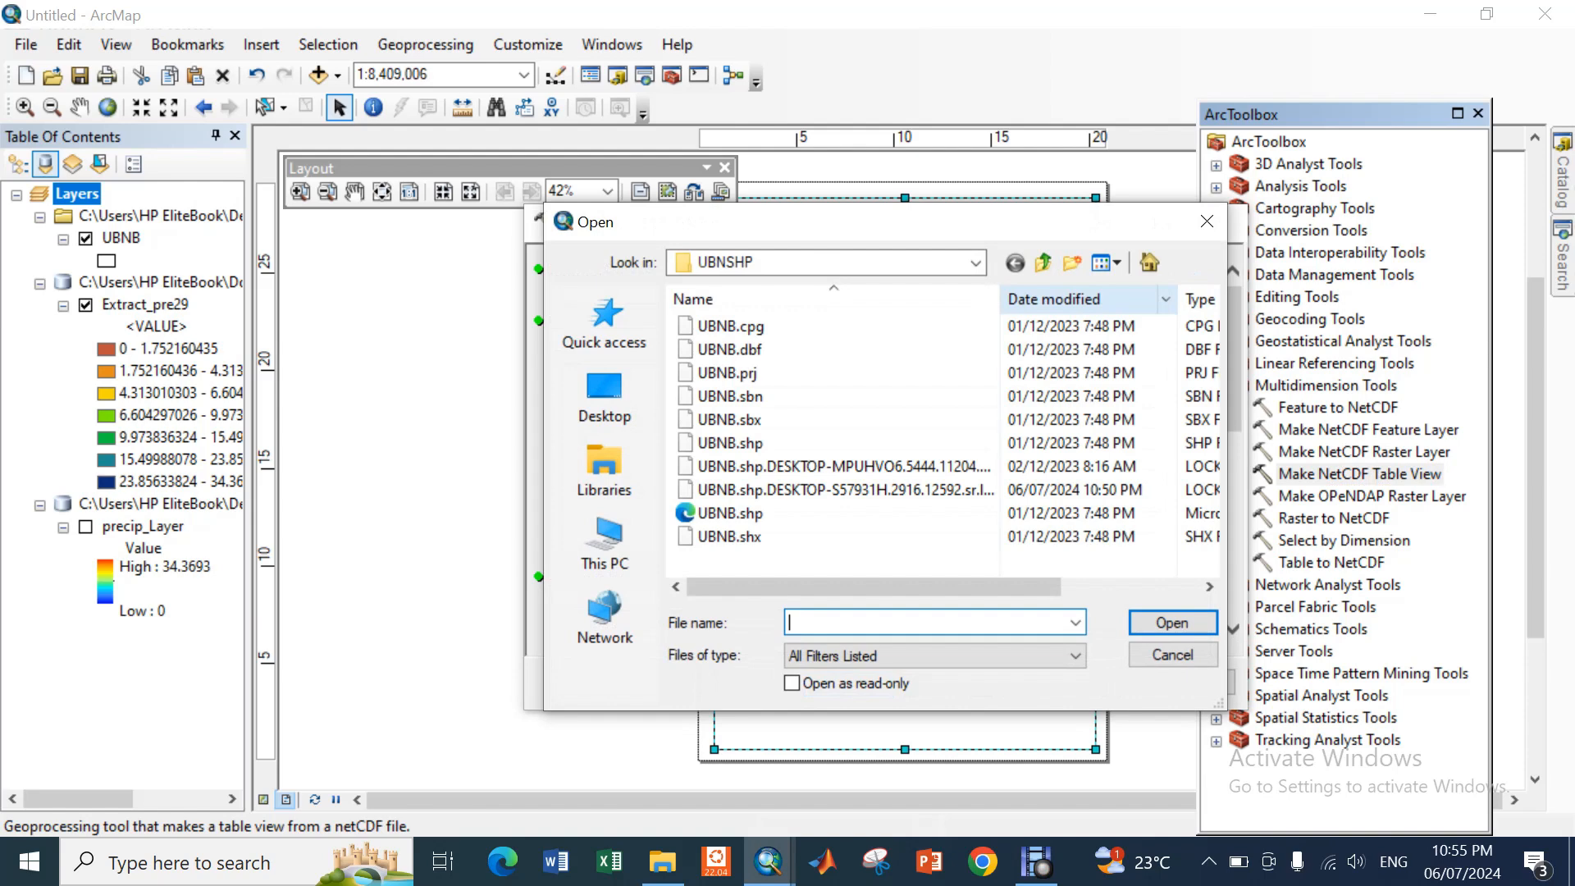
click(1043, 263)
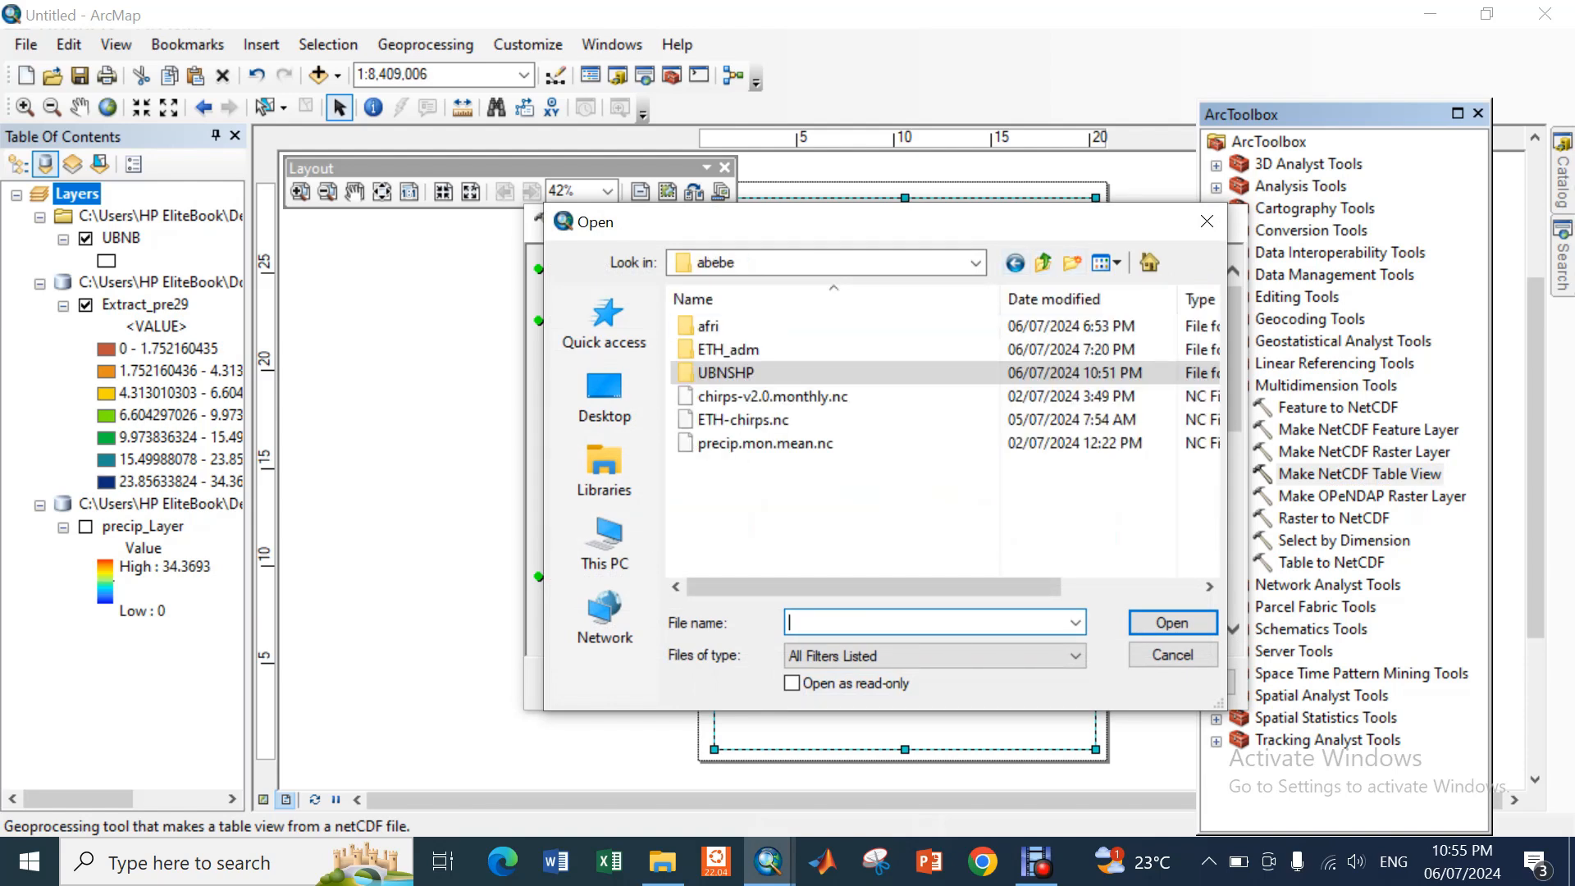
click(731, 420)
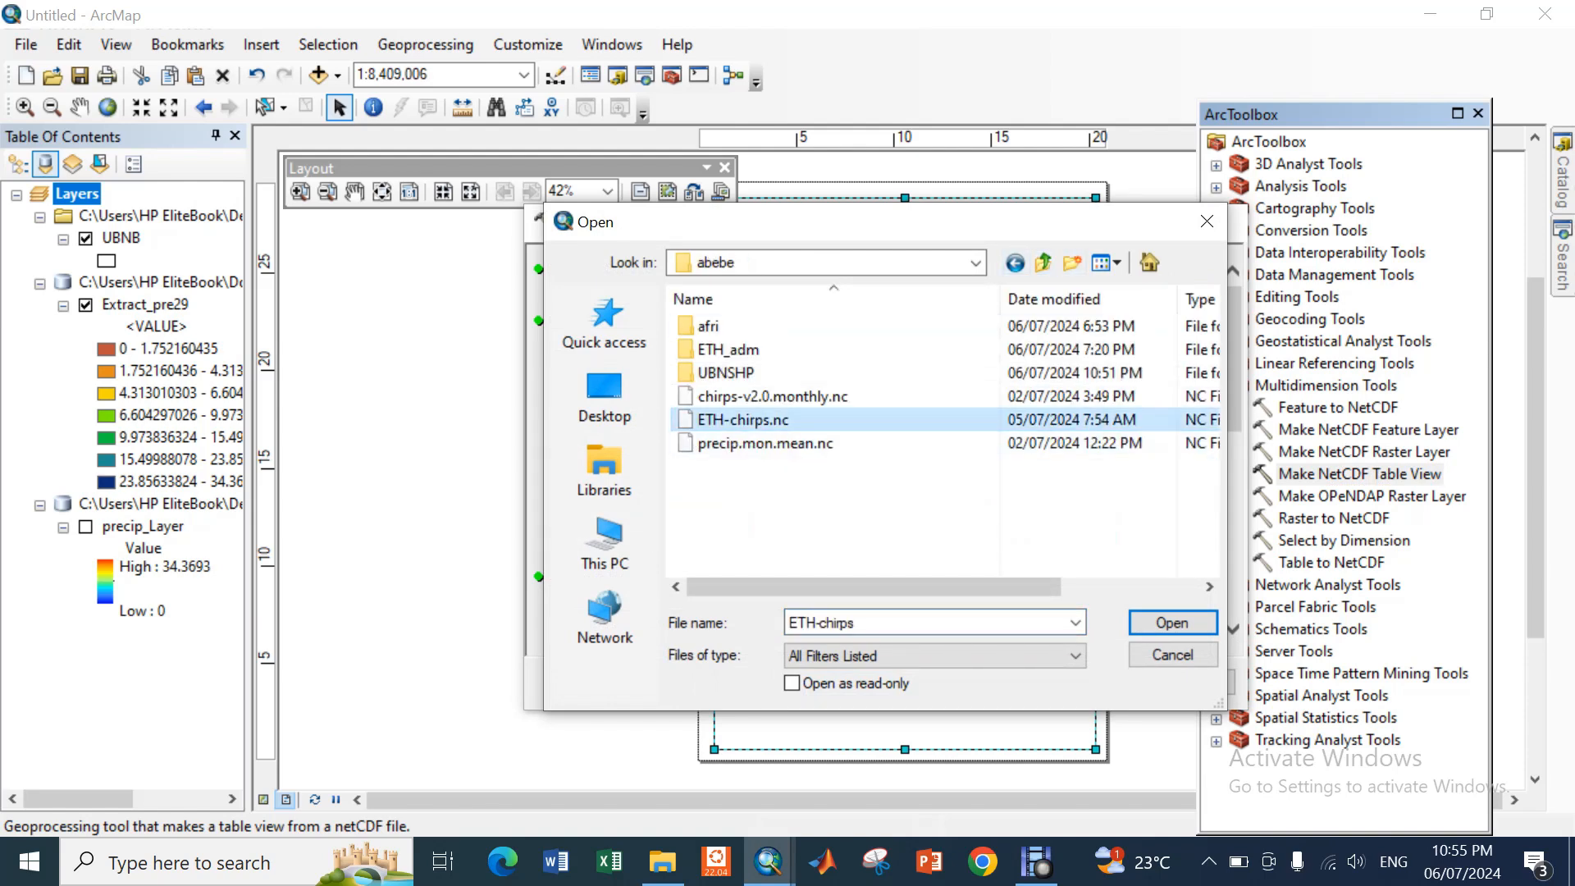
click(1172, 622)
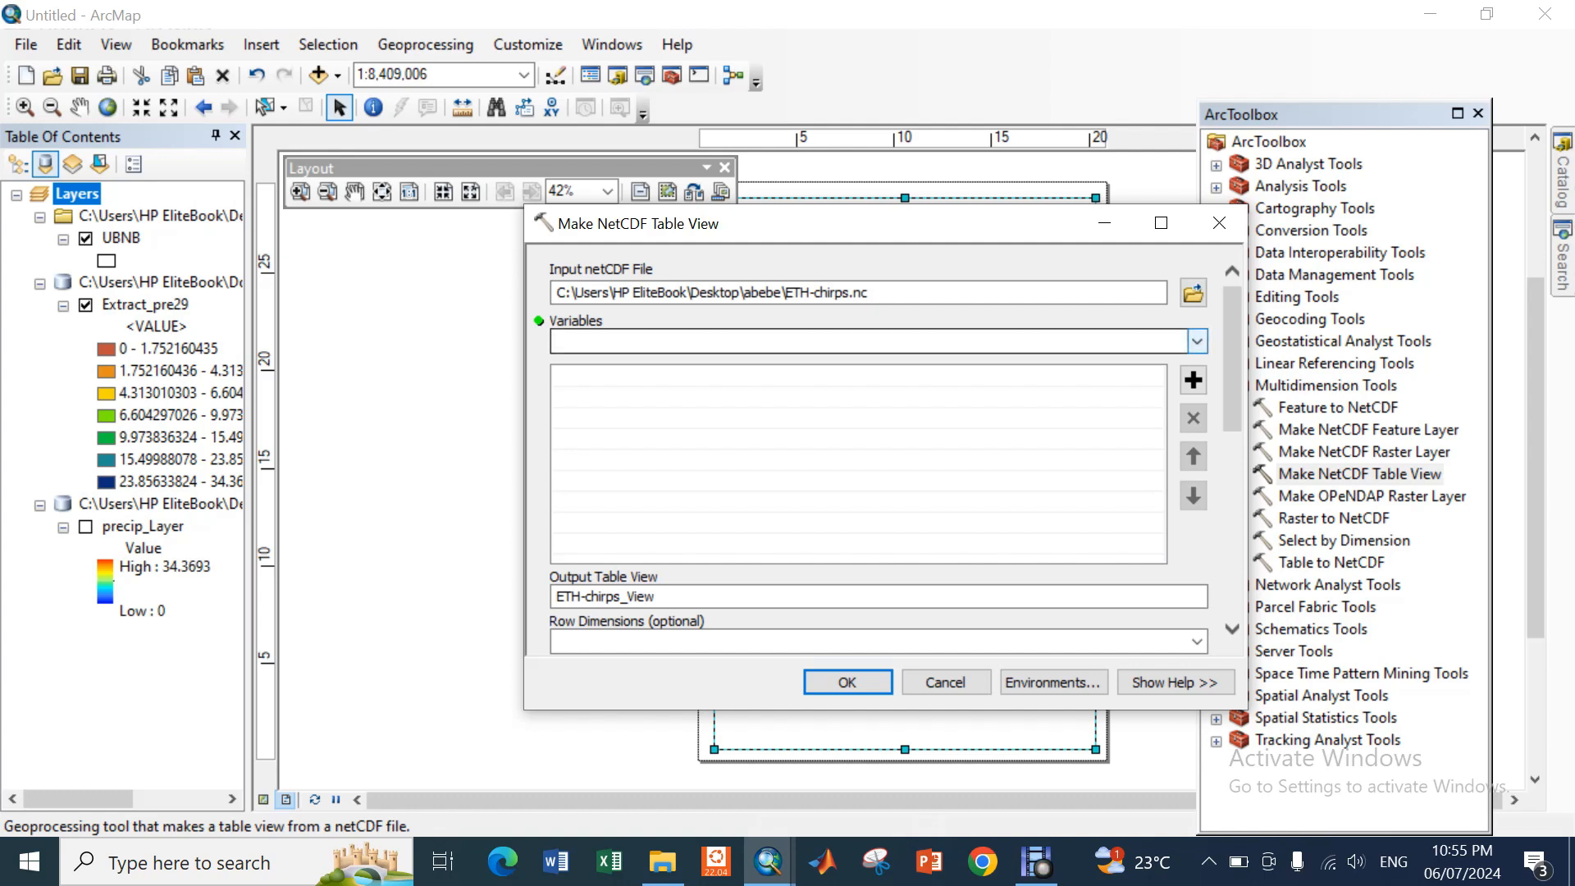
Add precip as the variable and time as the row dimension of the ETH-chirps_View table view
click(1198, 341)
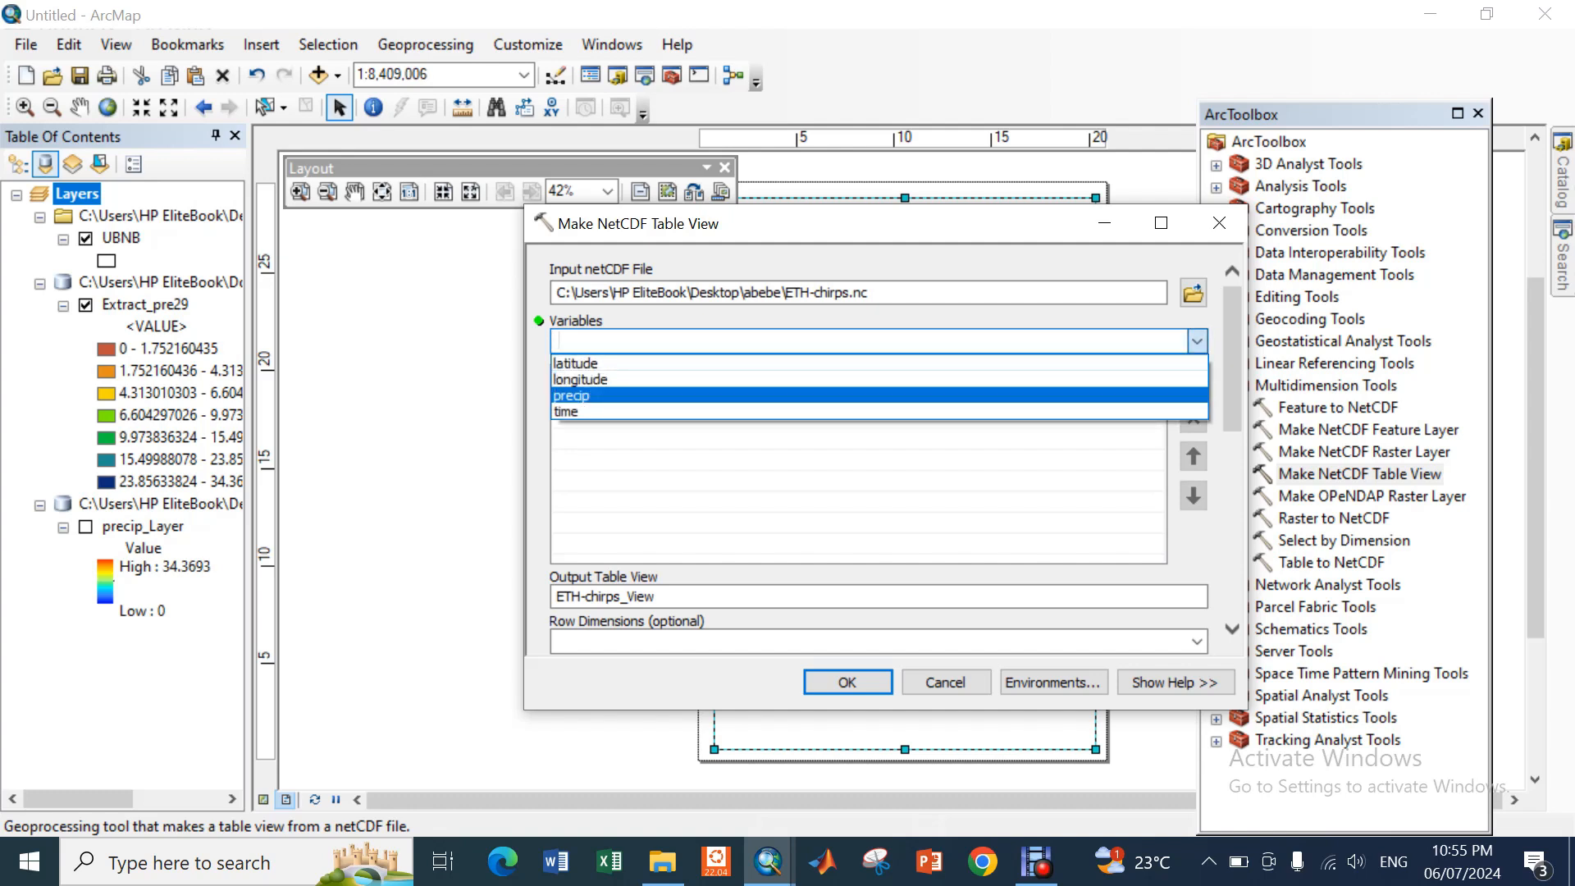
click(572, 396)
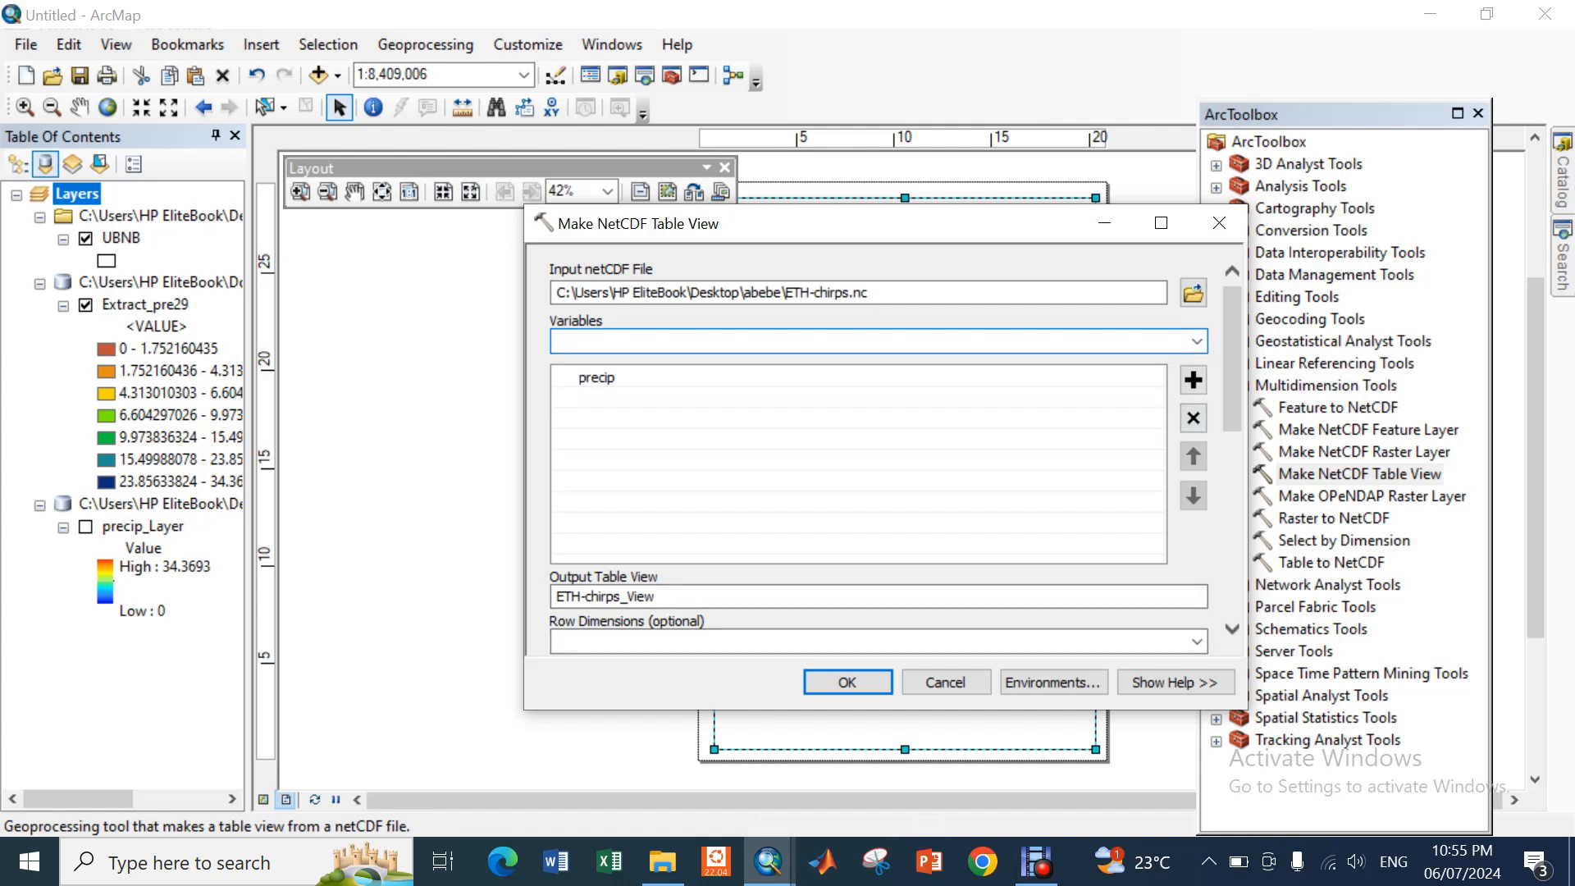
scroll(895, 451, down, 5)
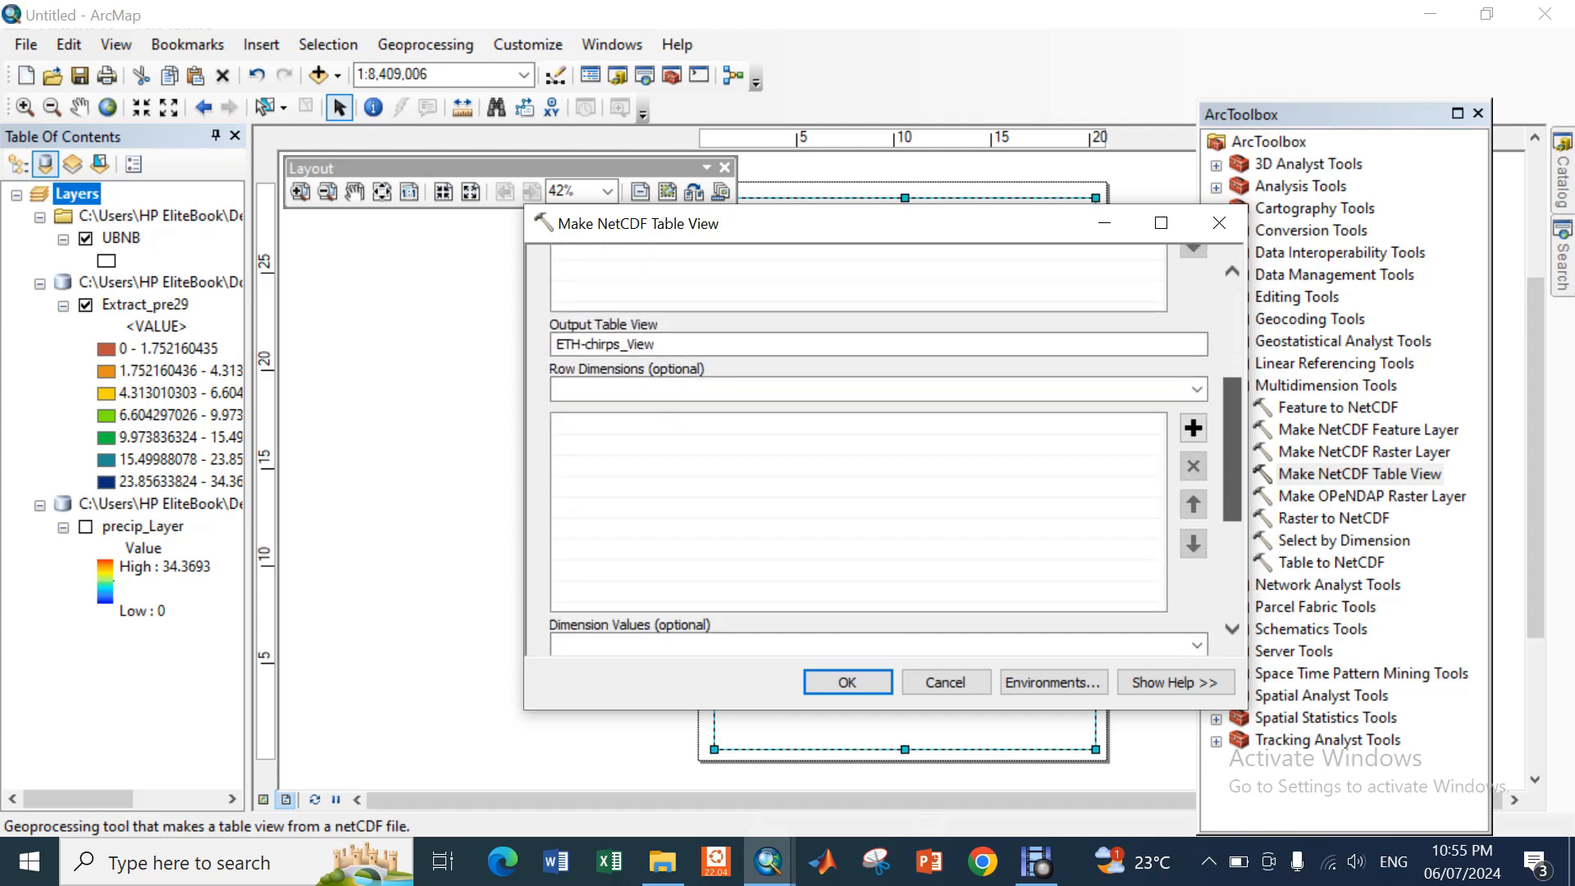
drag(1232, 449, 1232, 451)
click(1198, 386)
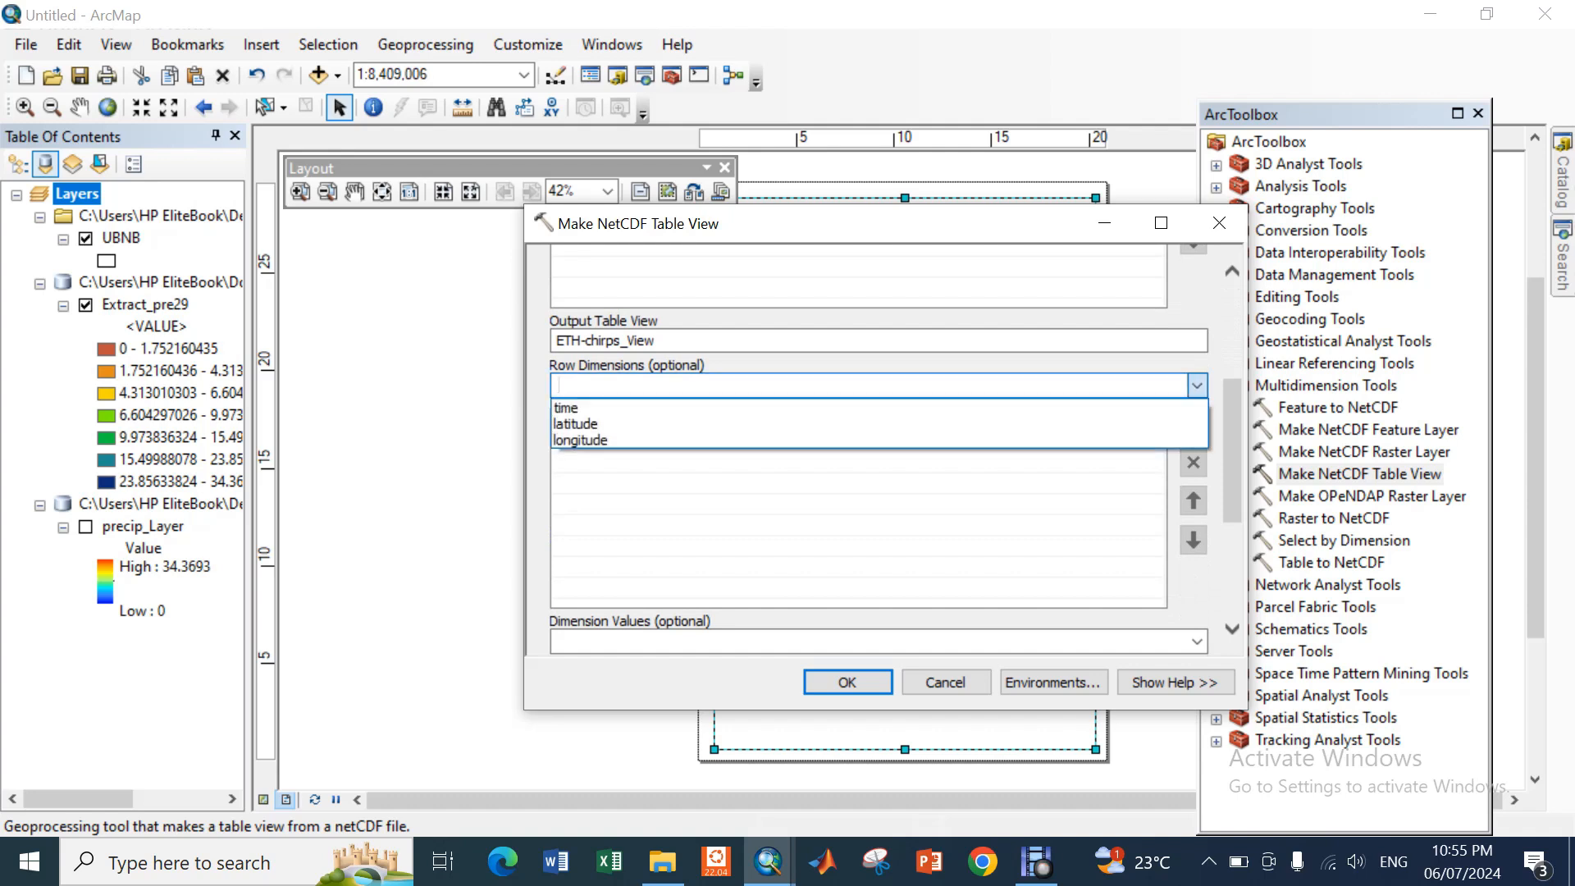
click(566, 409)
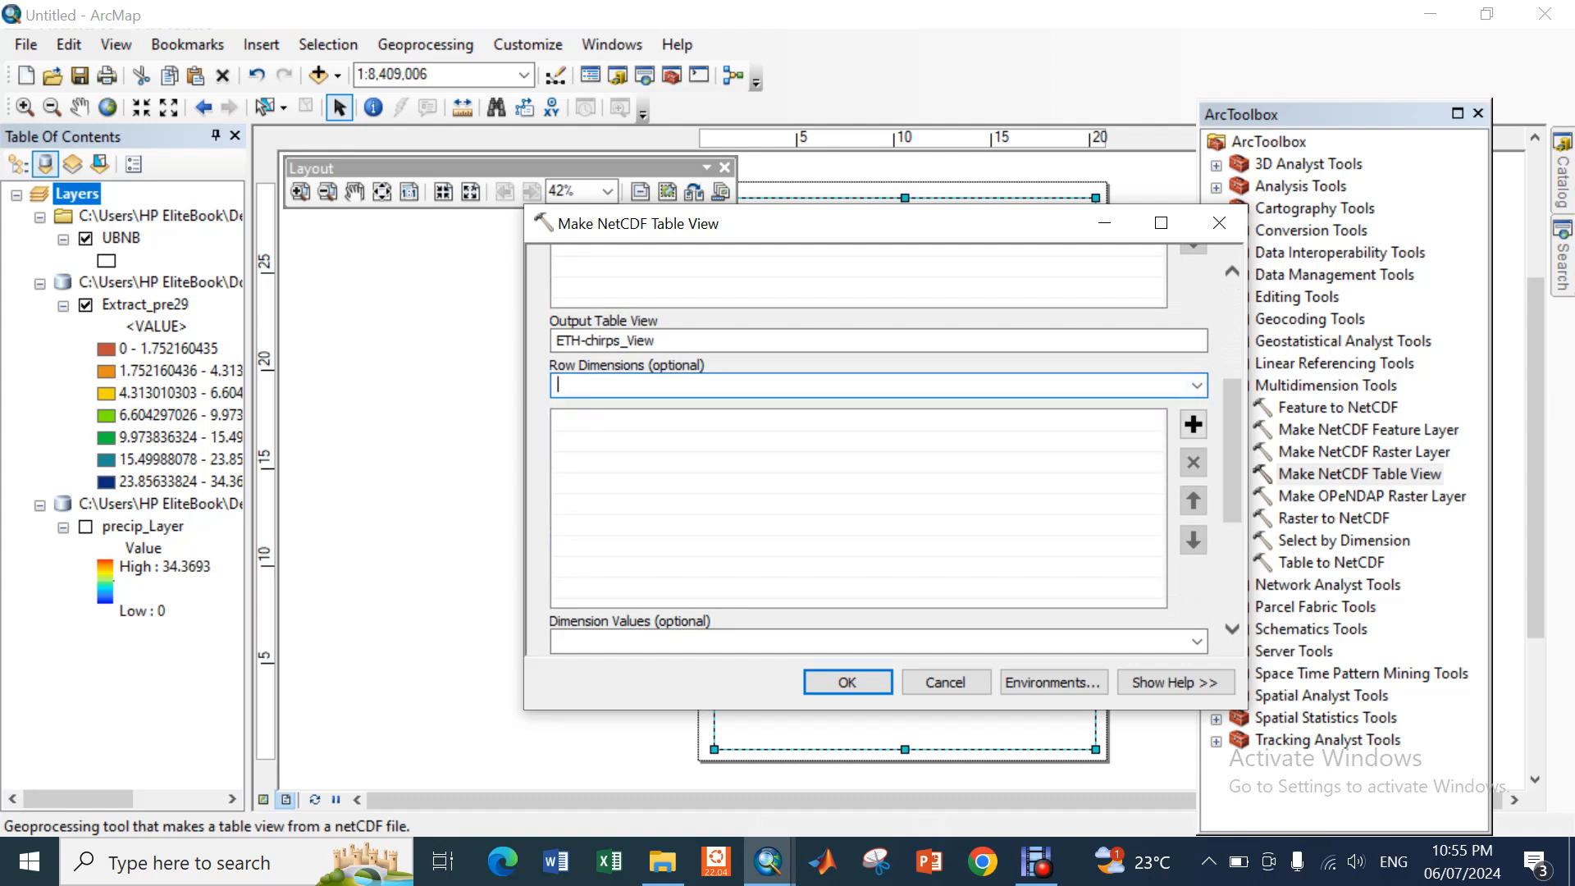
mouse_move(1233, 451)
mouse_down()
mouse_move(1232, 371)
mouse_move(1232, 445)
mouse_up()
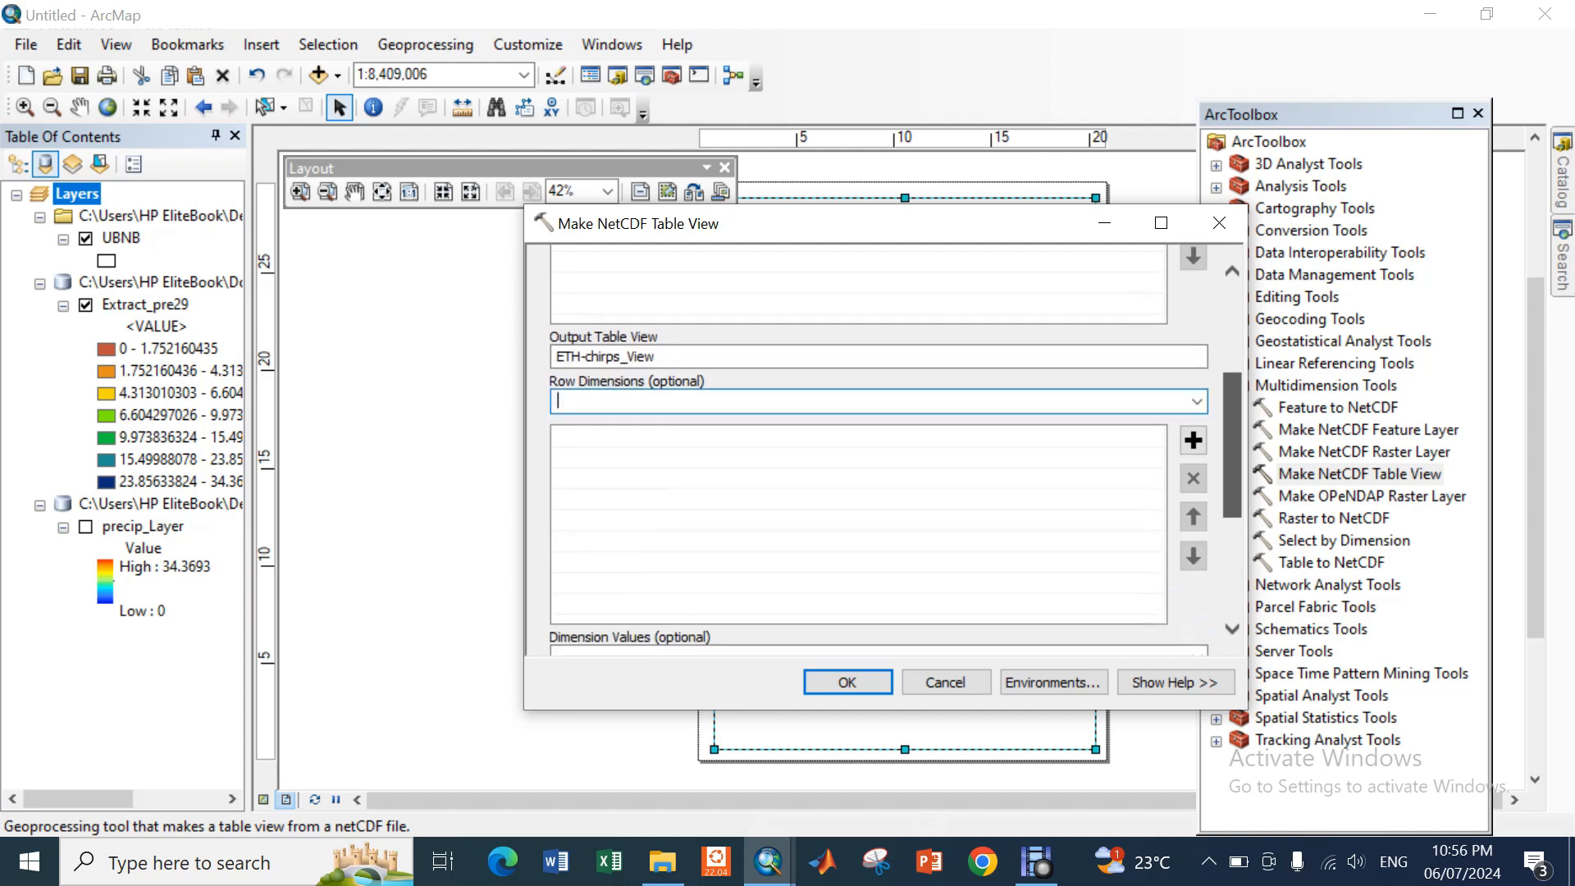
click(1197, 401)
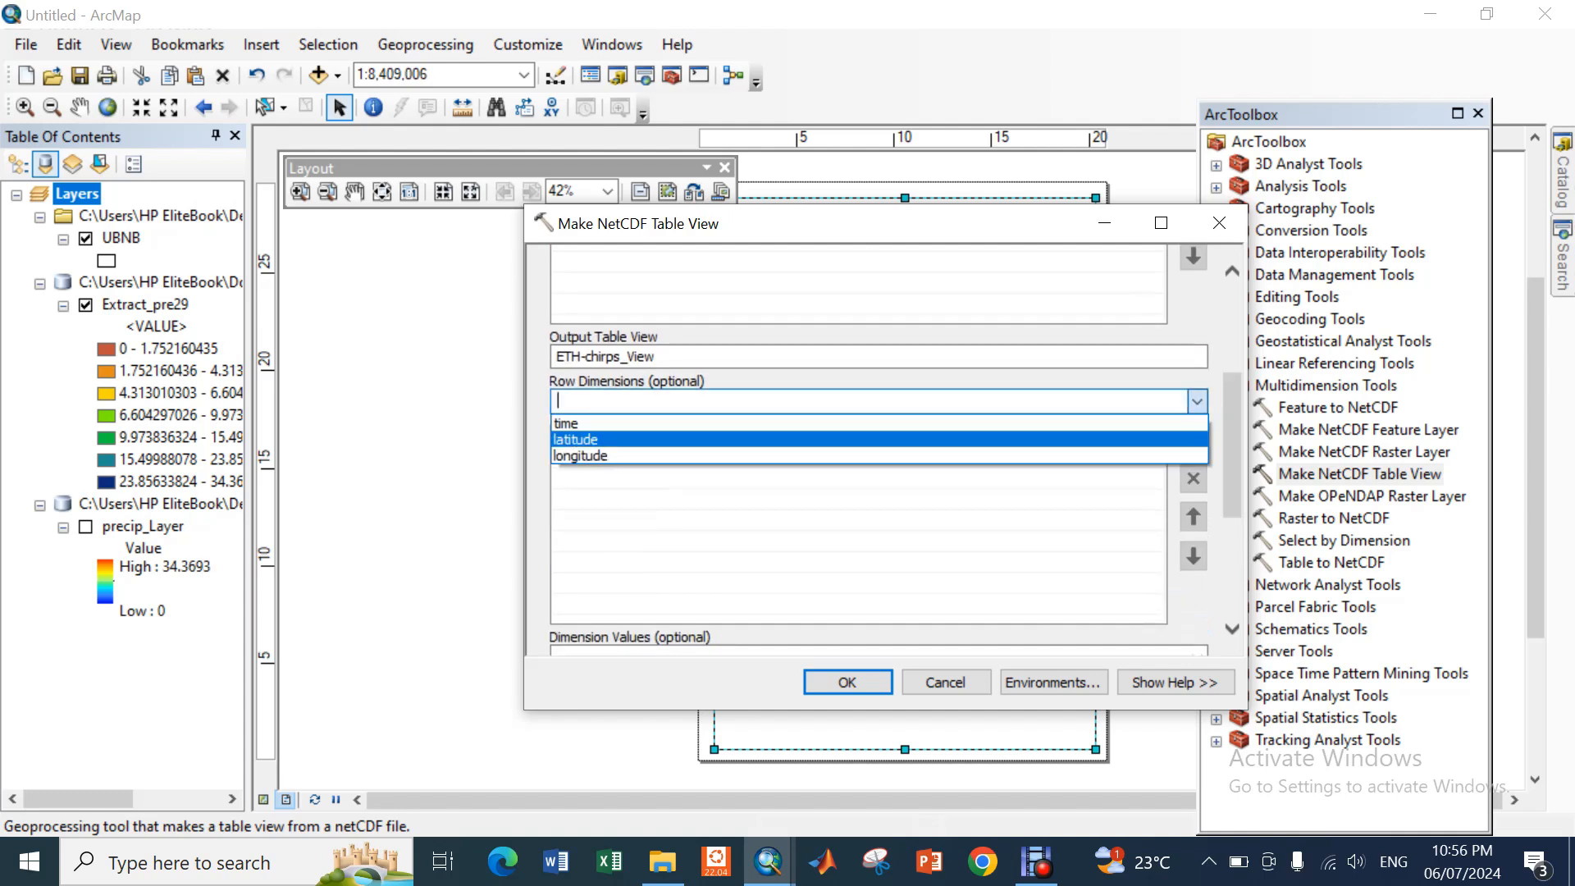
click(575, 423)
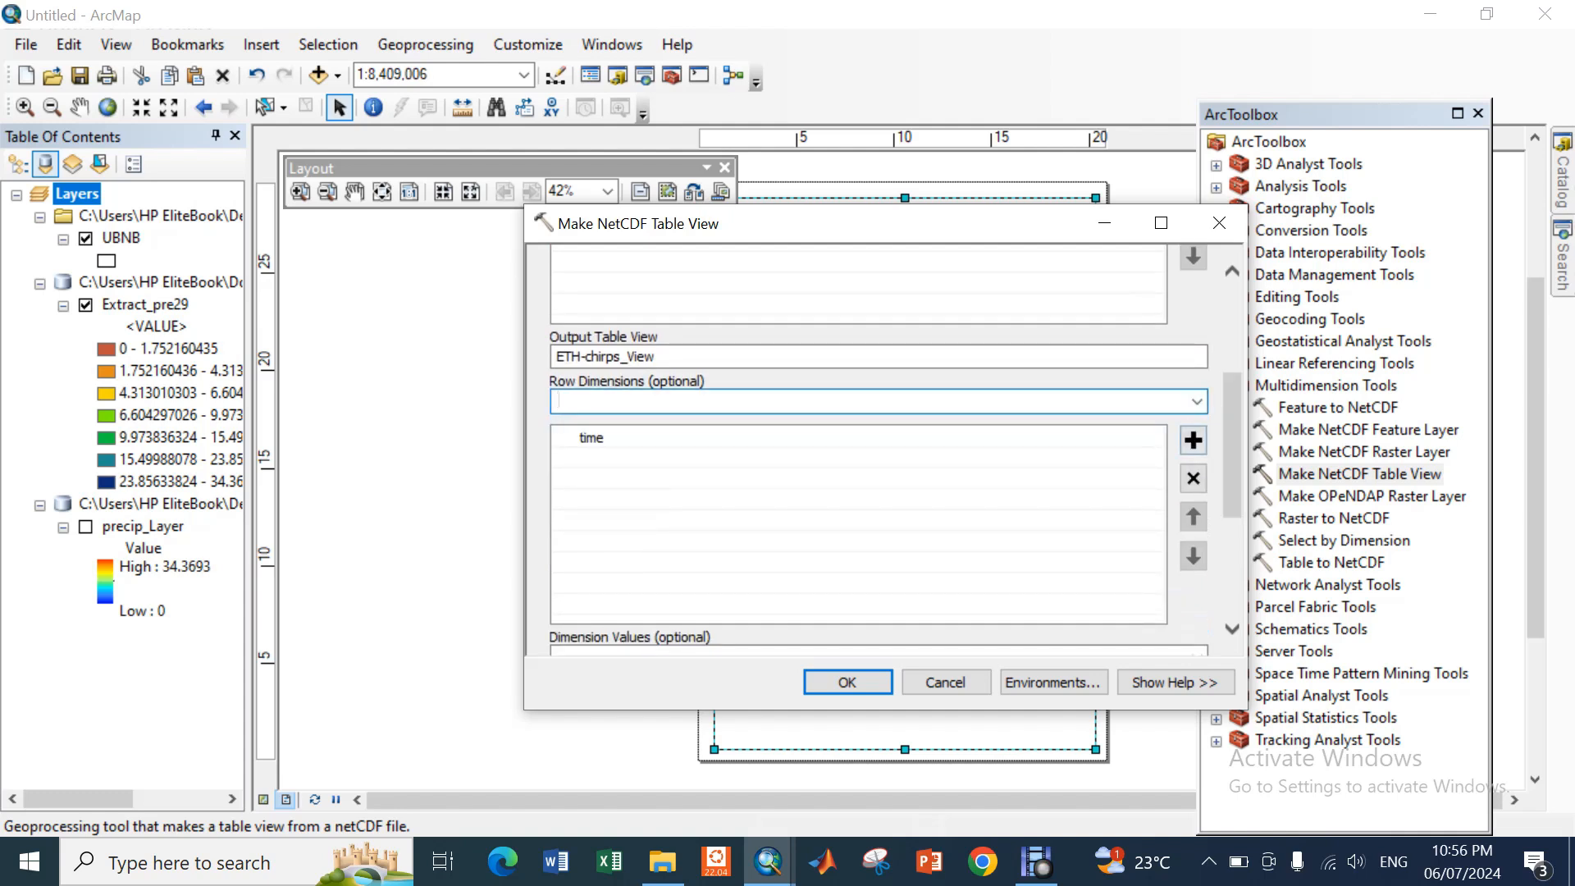
Add latitude and longitude to the dimension values of the NetCDF table view
scroll(857, 451, down, 3)
scroll(877, 451, down, 3)
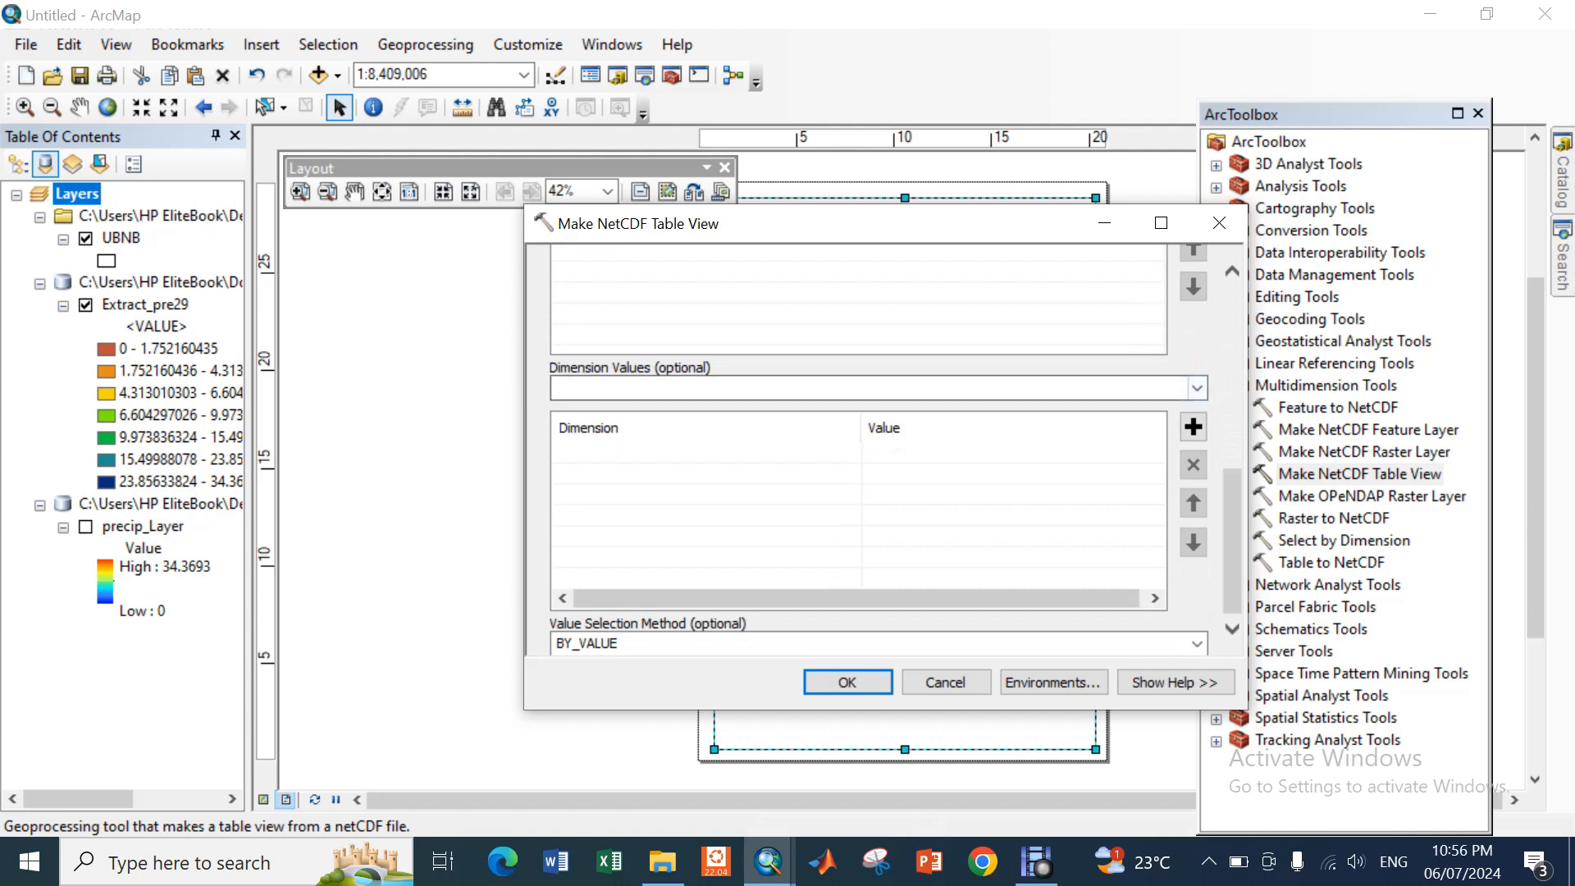
click(1197, 387)
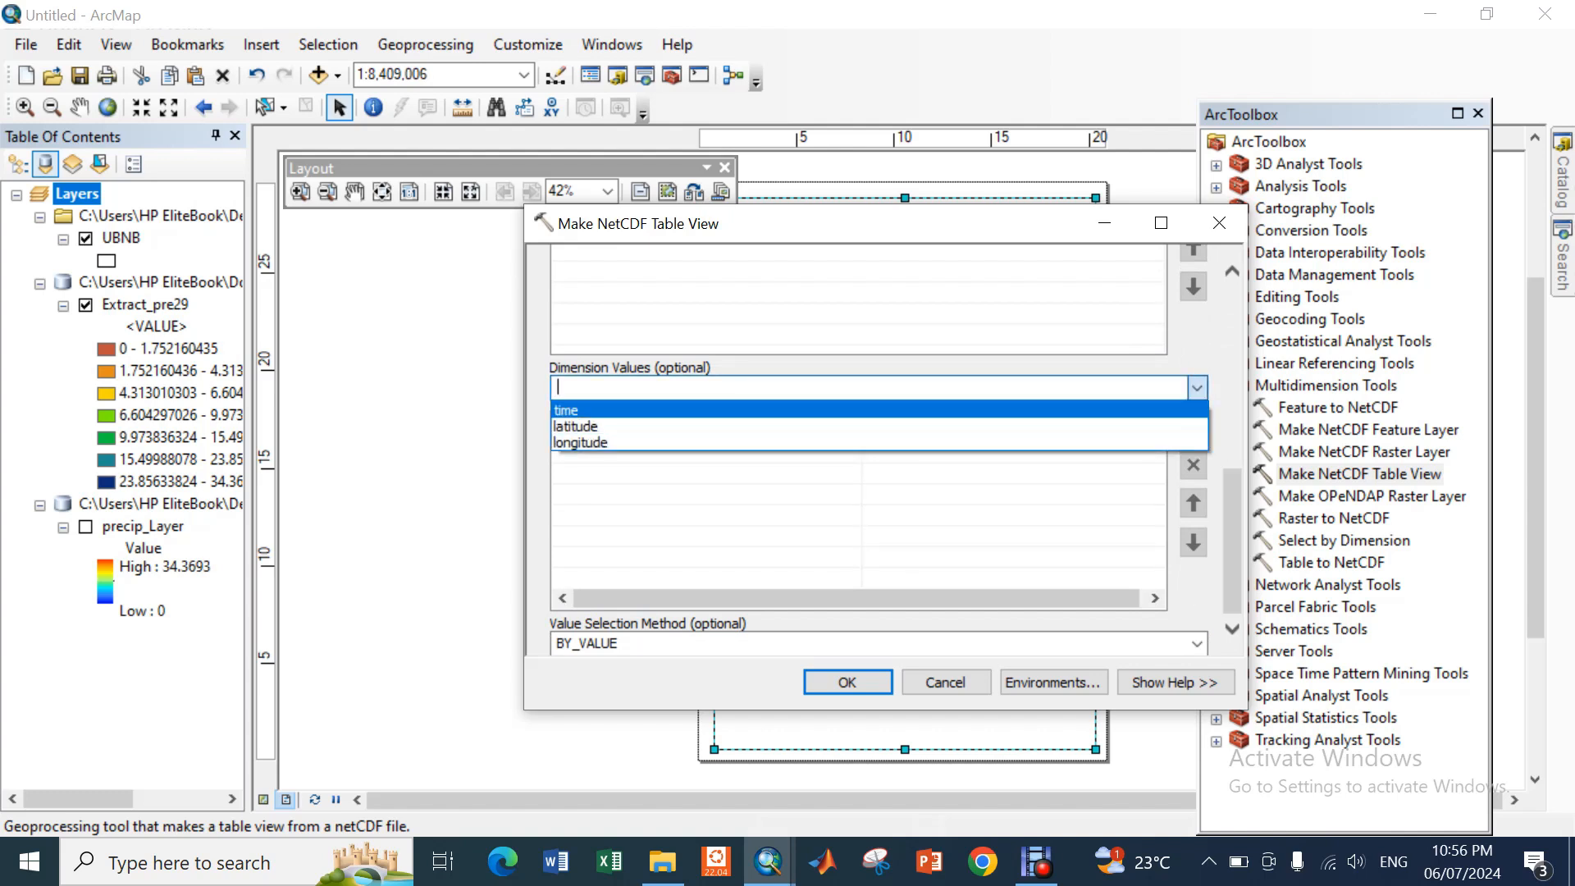
click(576, 426)
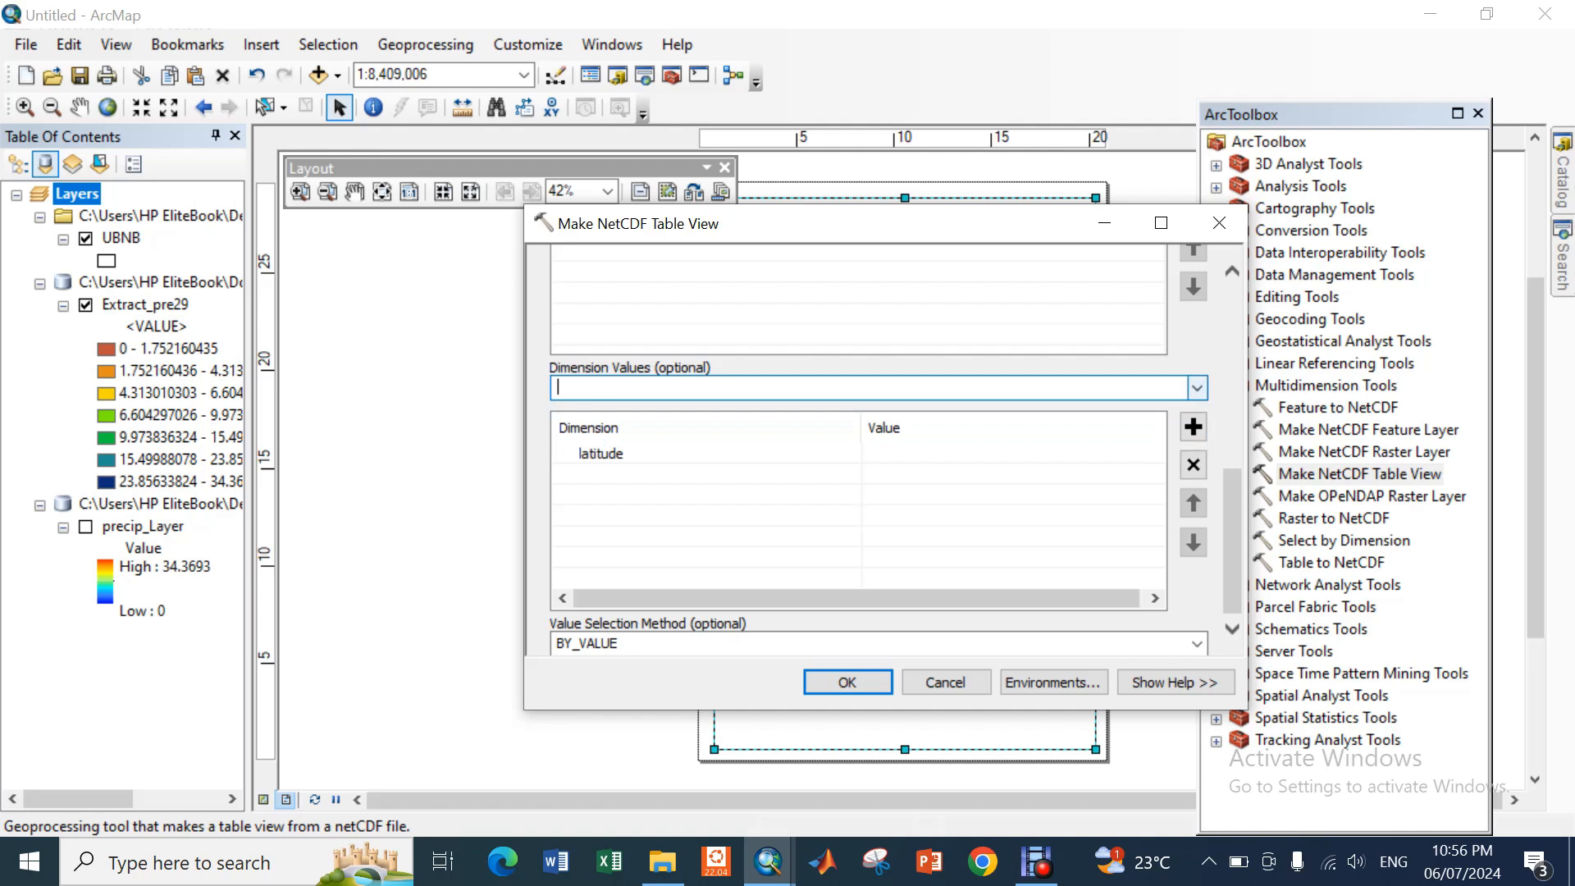
click(1197, 387)
click(581, 443)
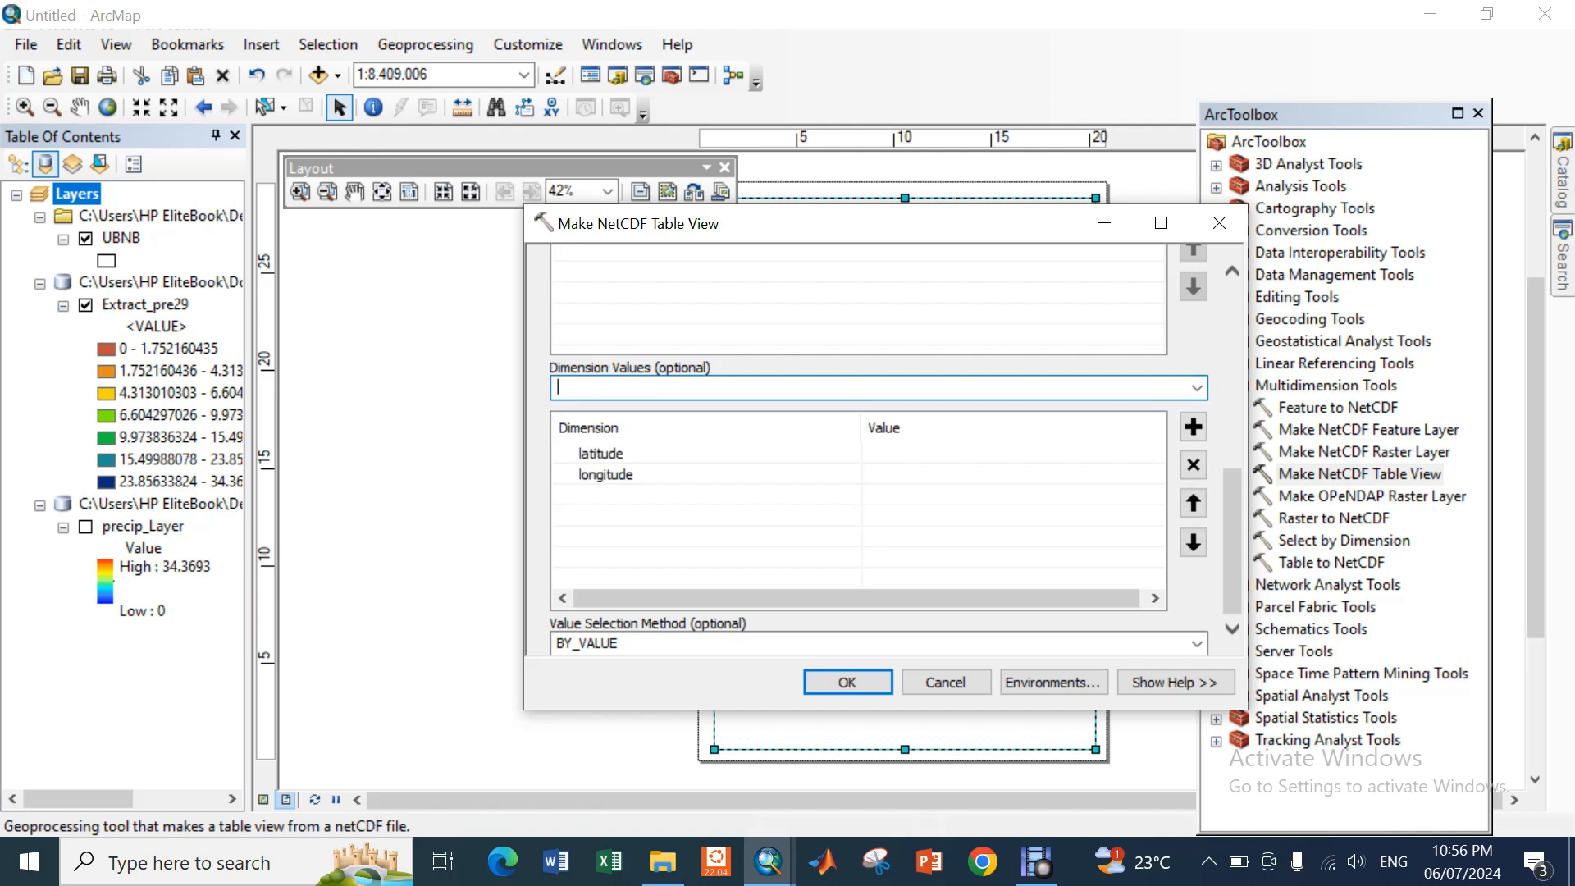
Set the latitude value to 12 and the longitude value to 38, and run the Make NetCDF Table View tool
click(1013, 454)
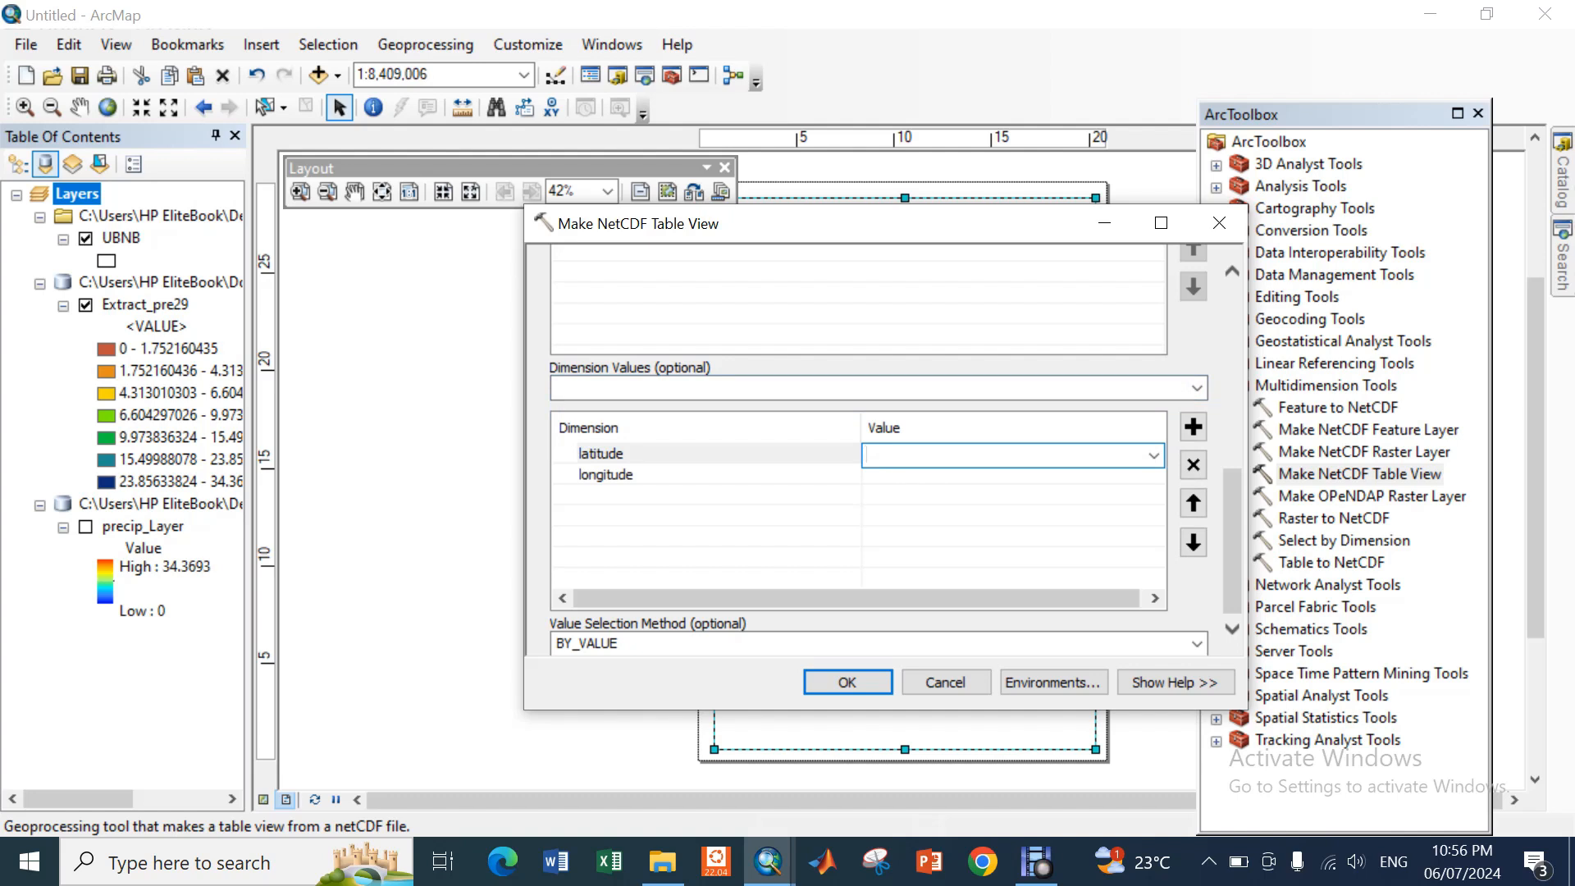
text(12)
click(935, 476)
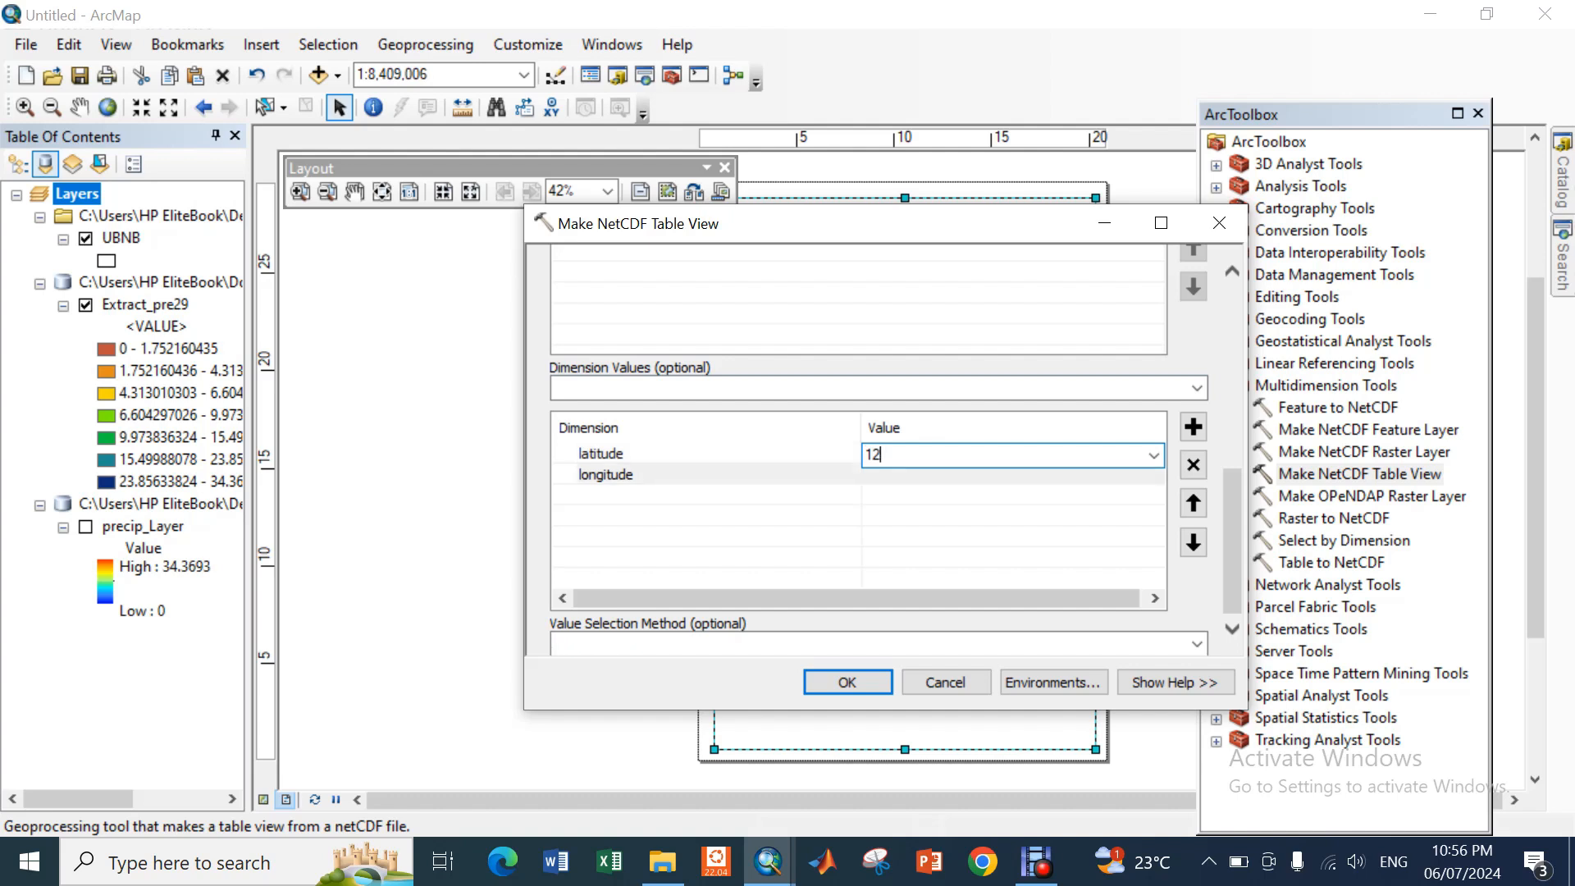
text(3)
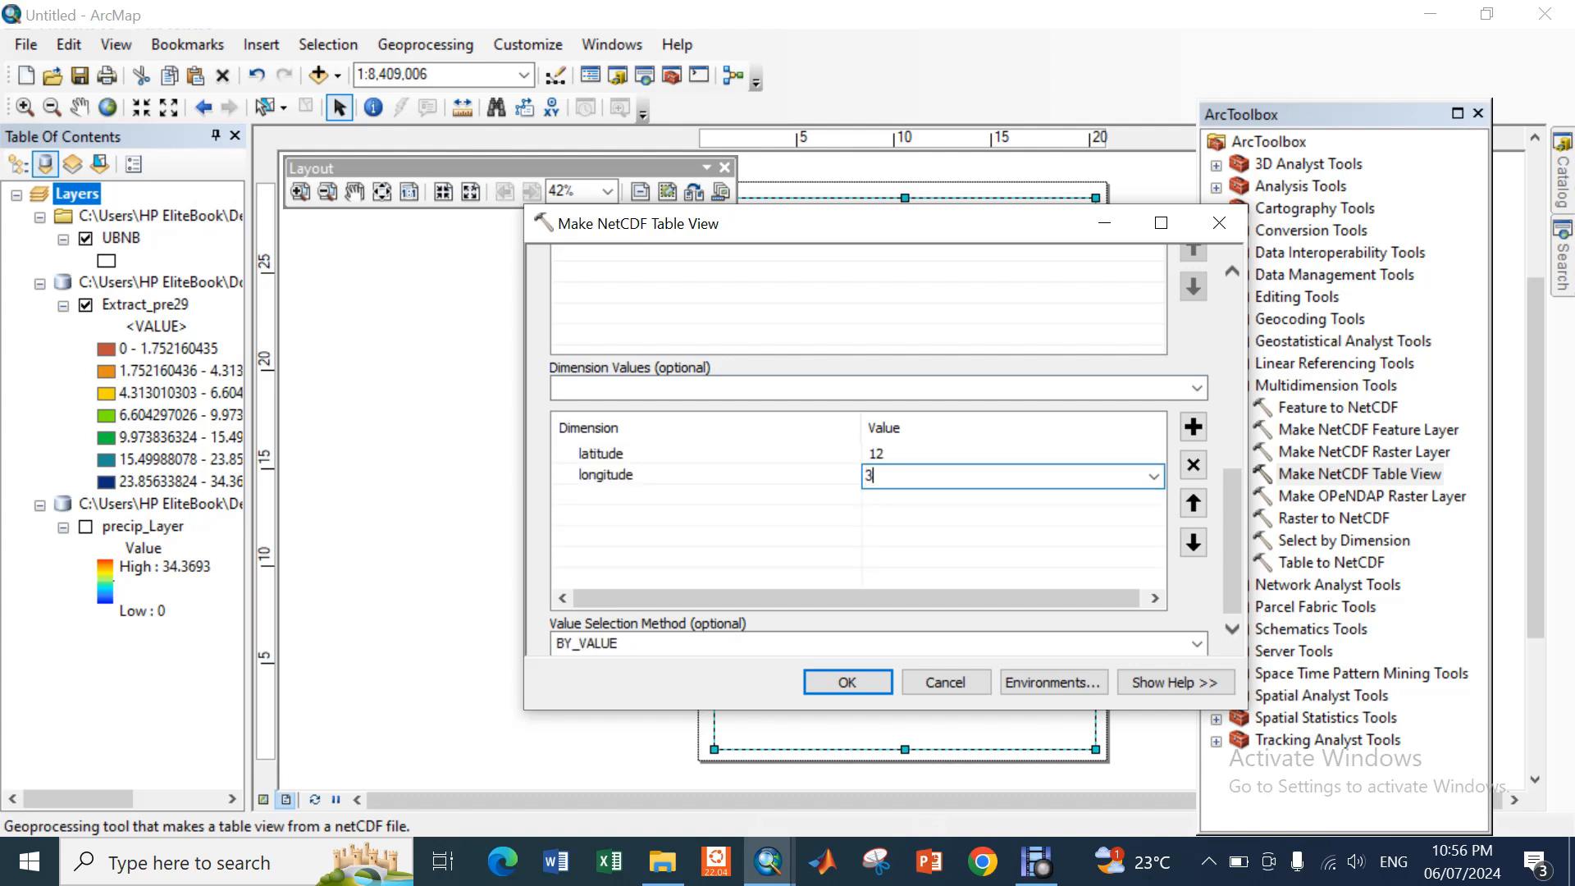
text(8)
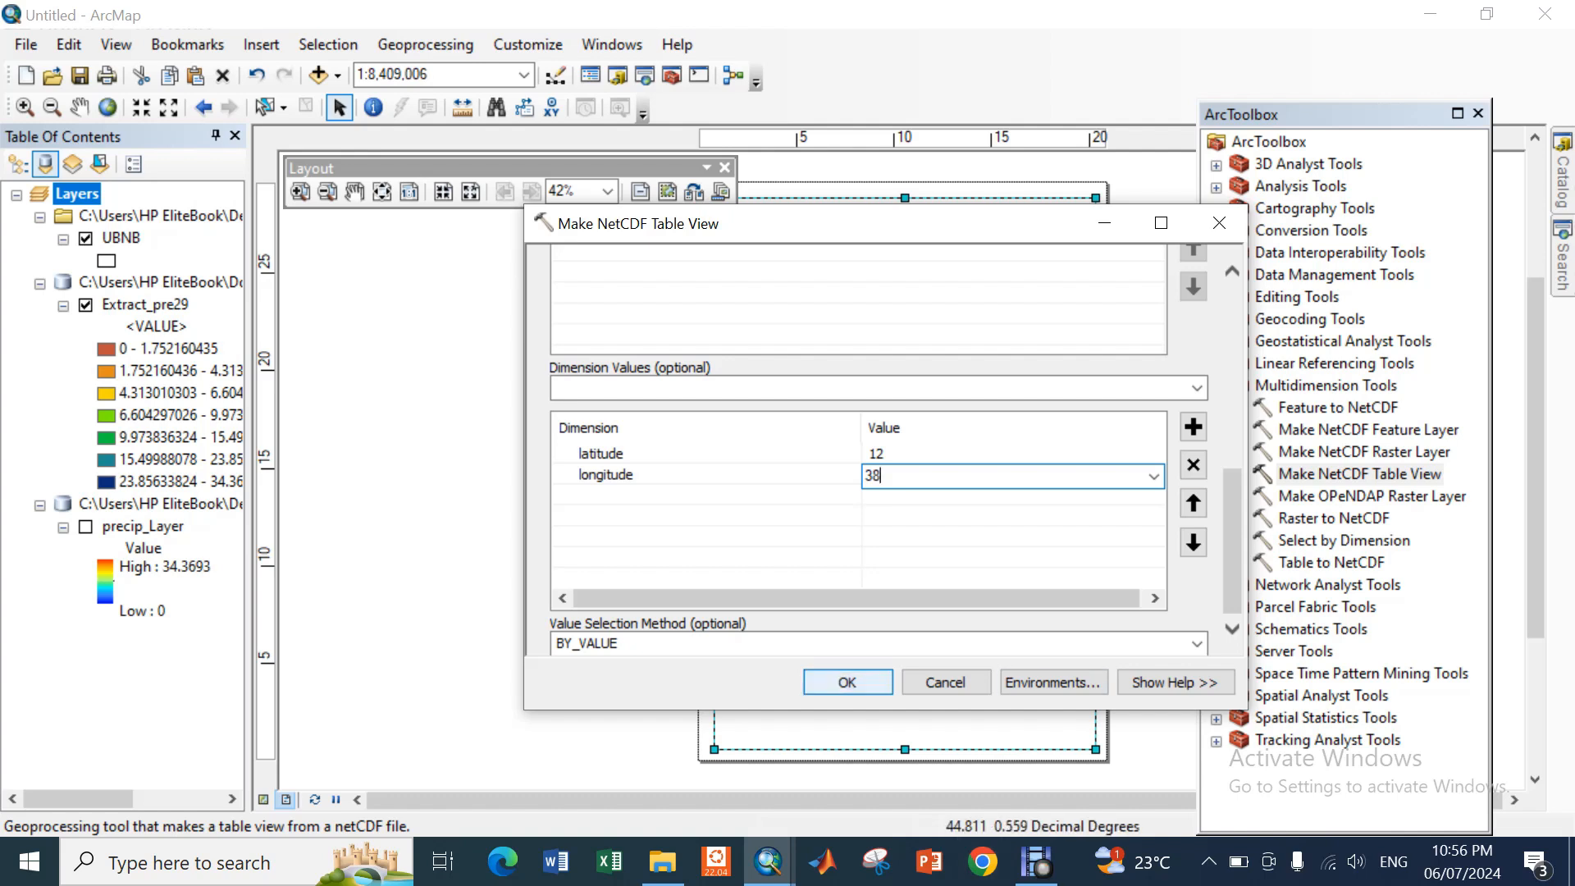
click(848, 682)
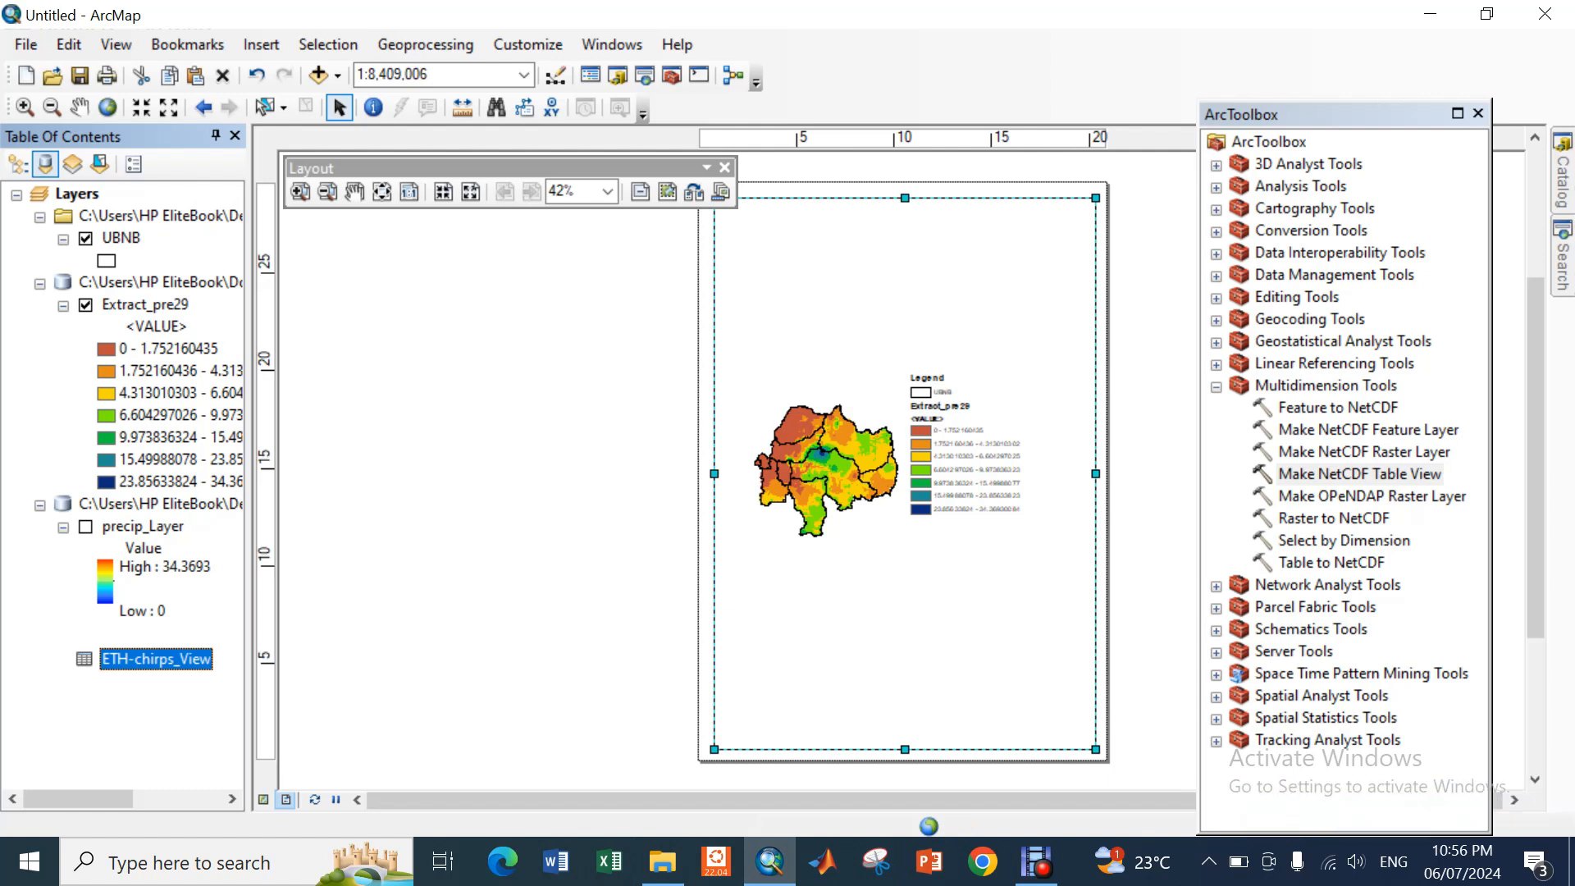
Open the ETH-chirps_View table and examine its time and precip columns from the first to the last record
right_click(154, 659)
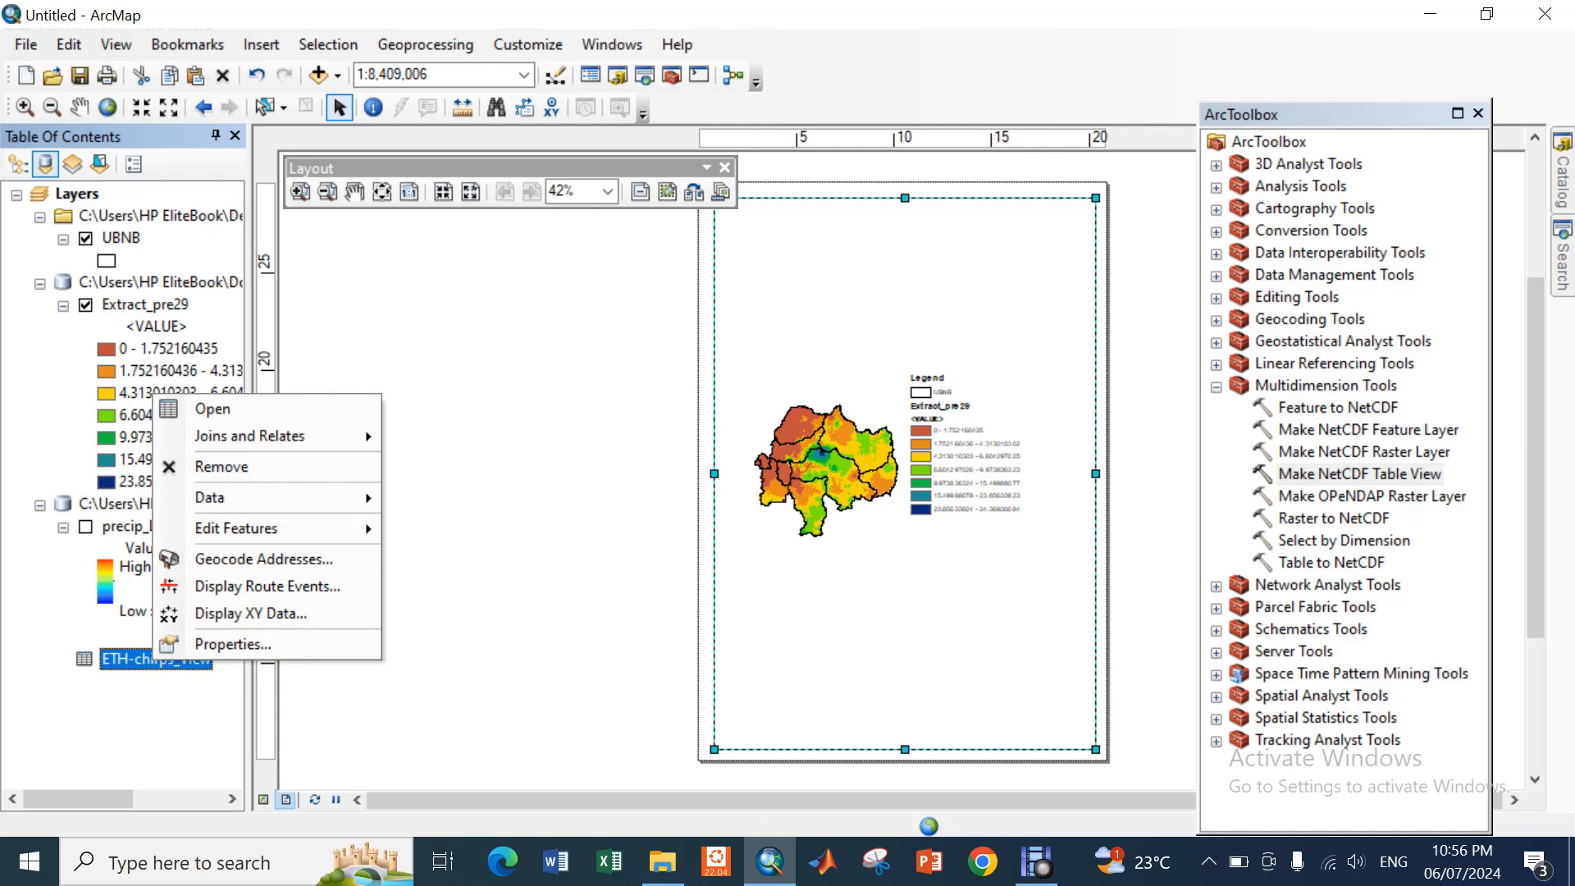
click(212, 409)
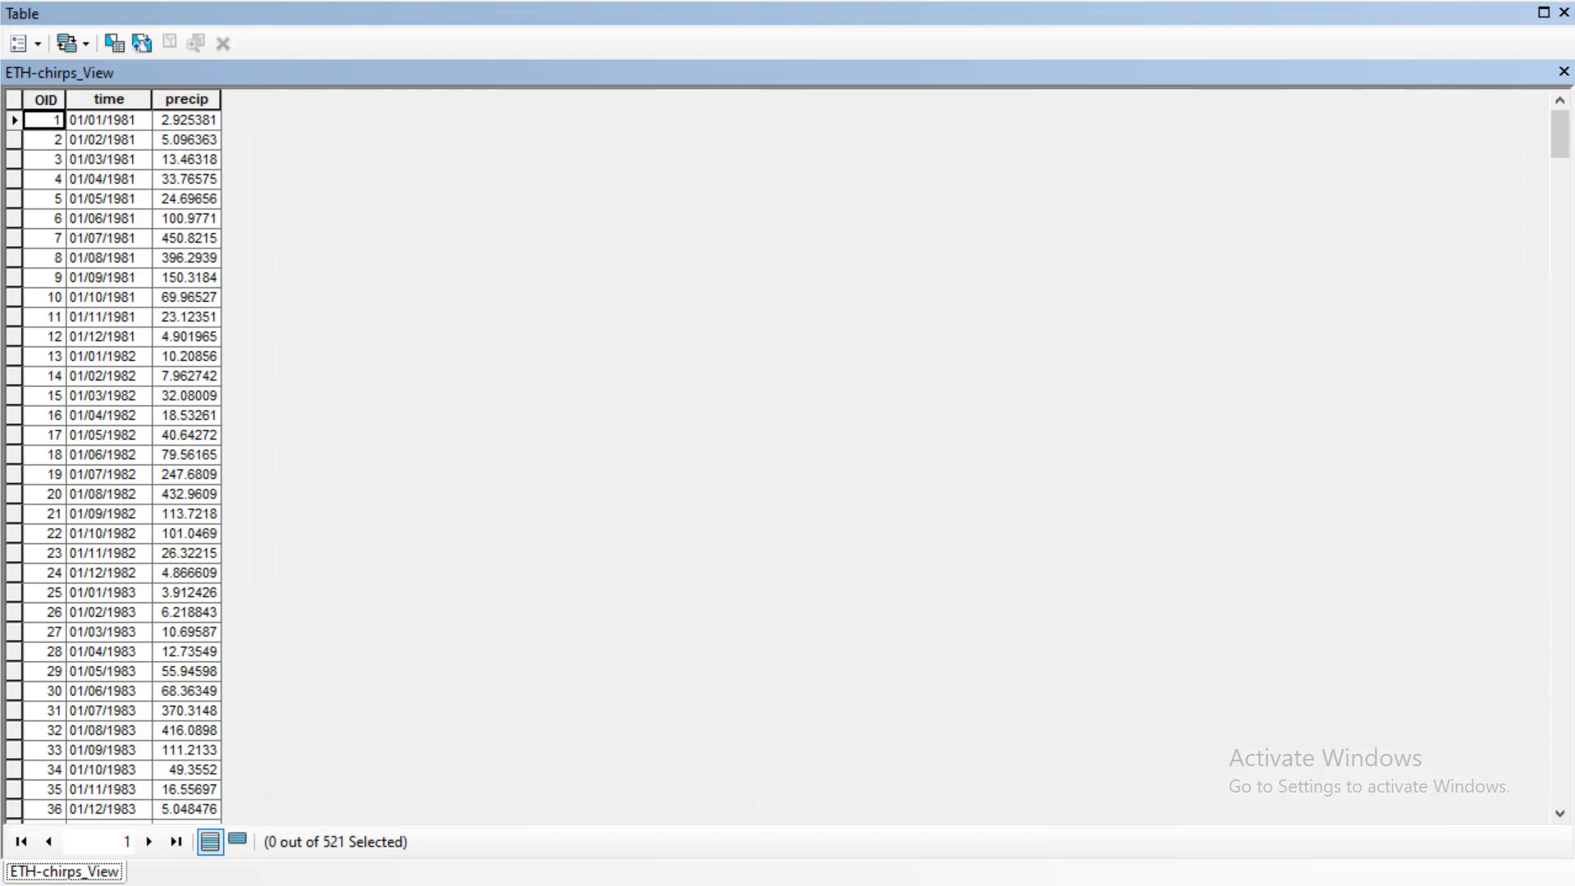
click(109, 99)
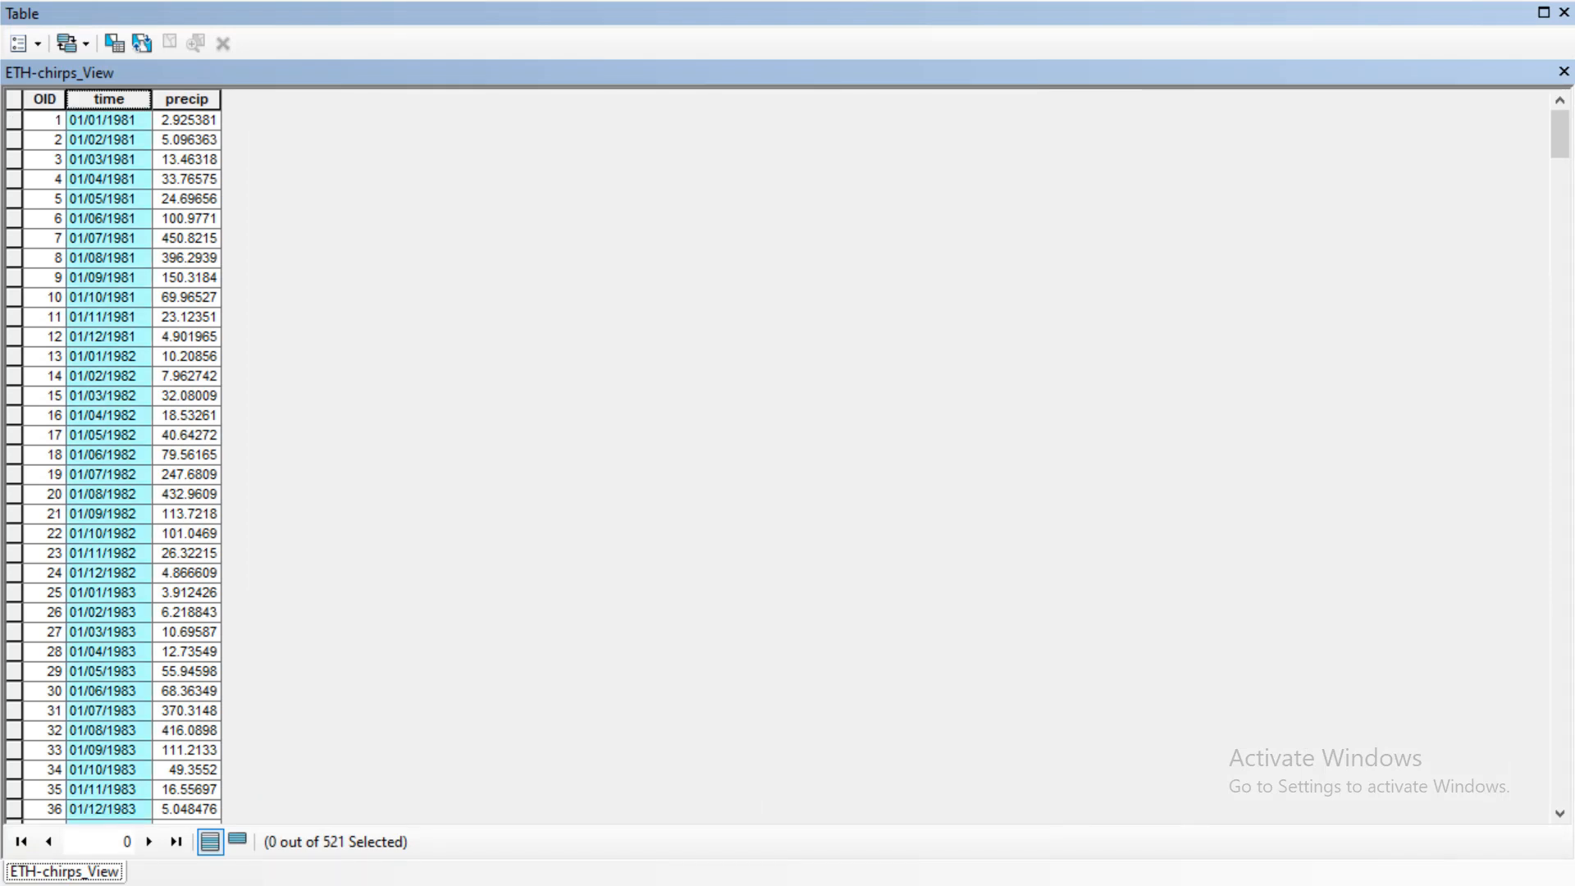
click(187, 99)
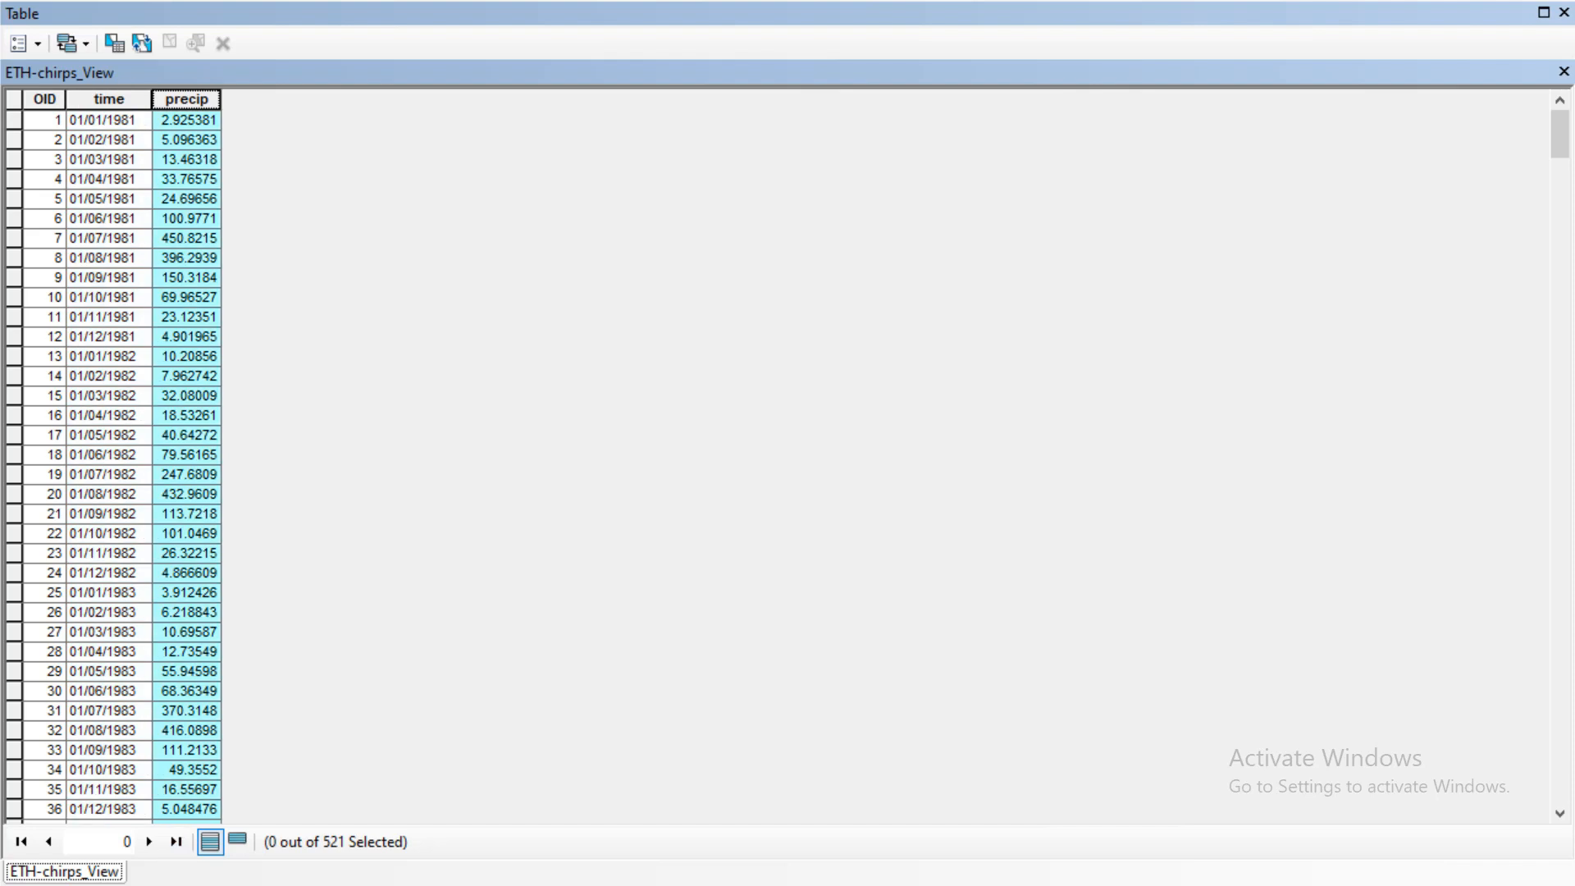
scroll(115, 463, down, 4)
scroll(115, 464, up, 4)
drag(1560, 133, 1560, 778)
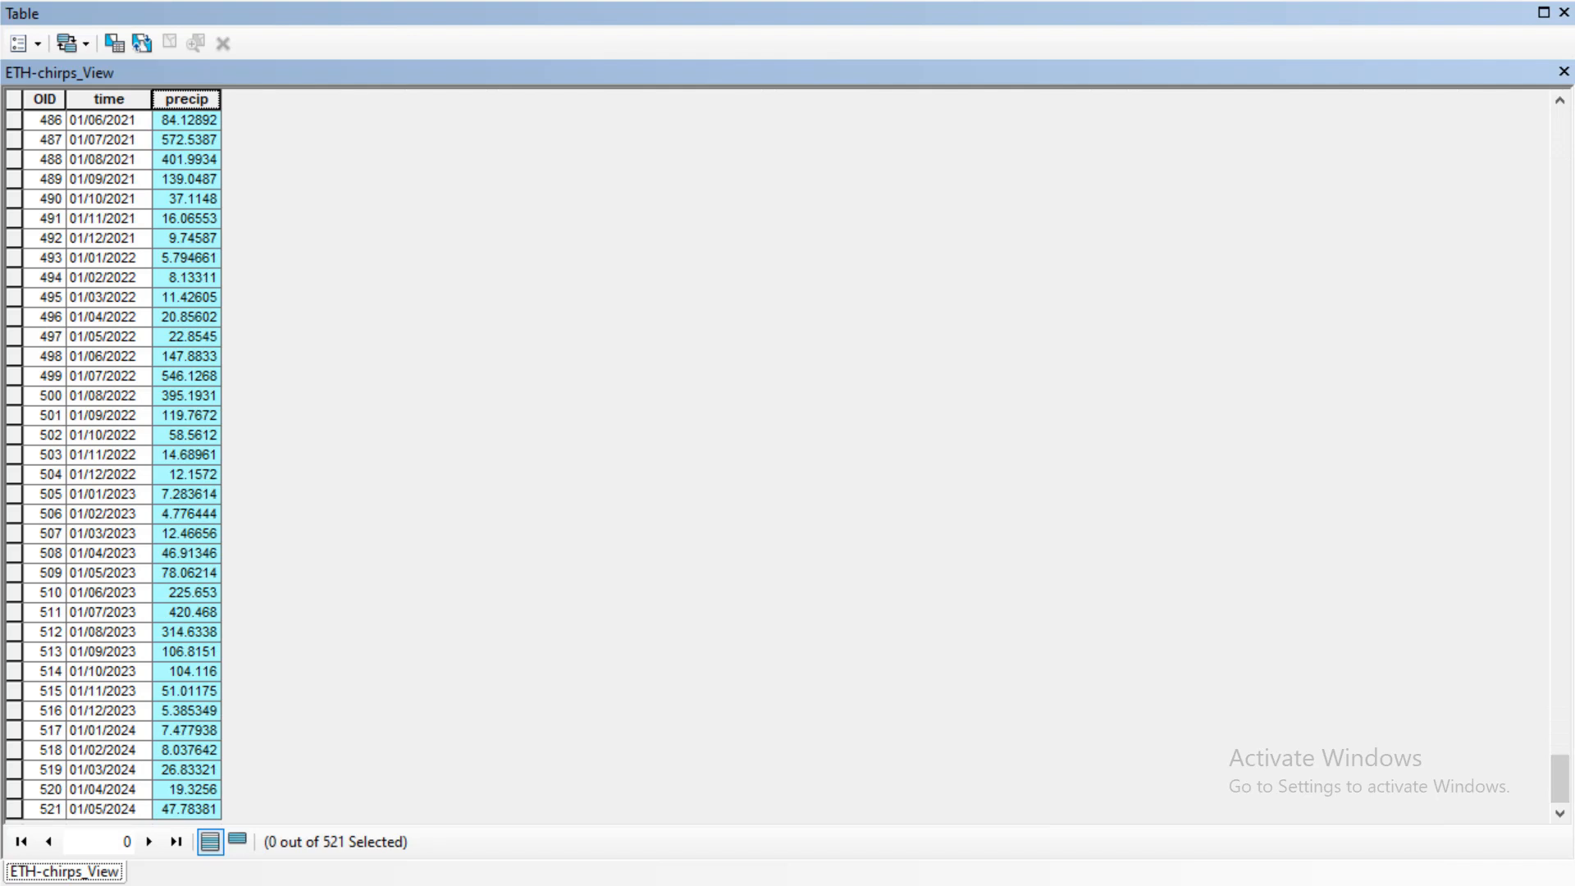
drag(1559, 778, 1559, 134)
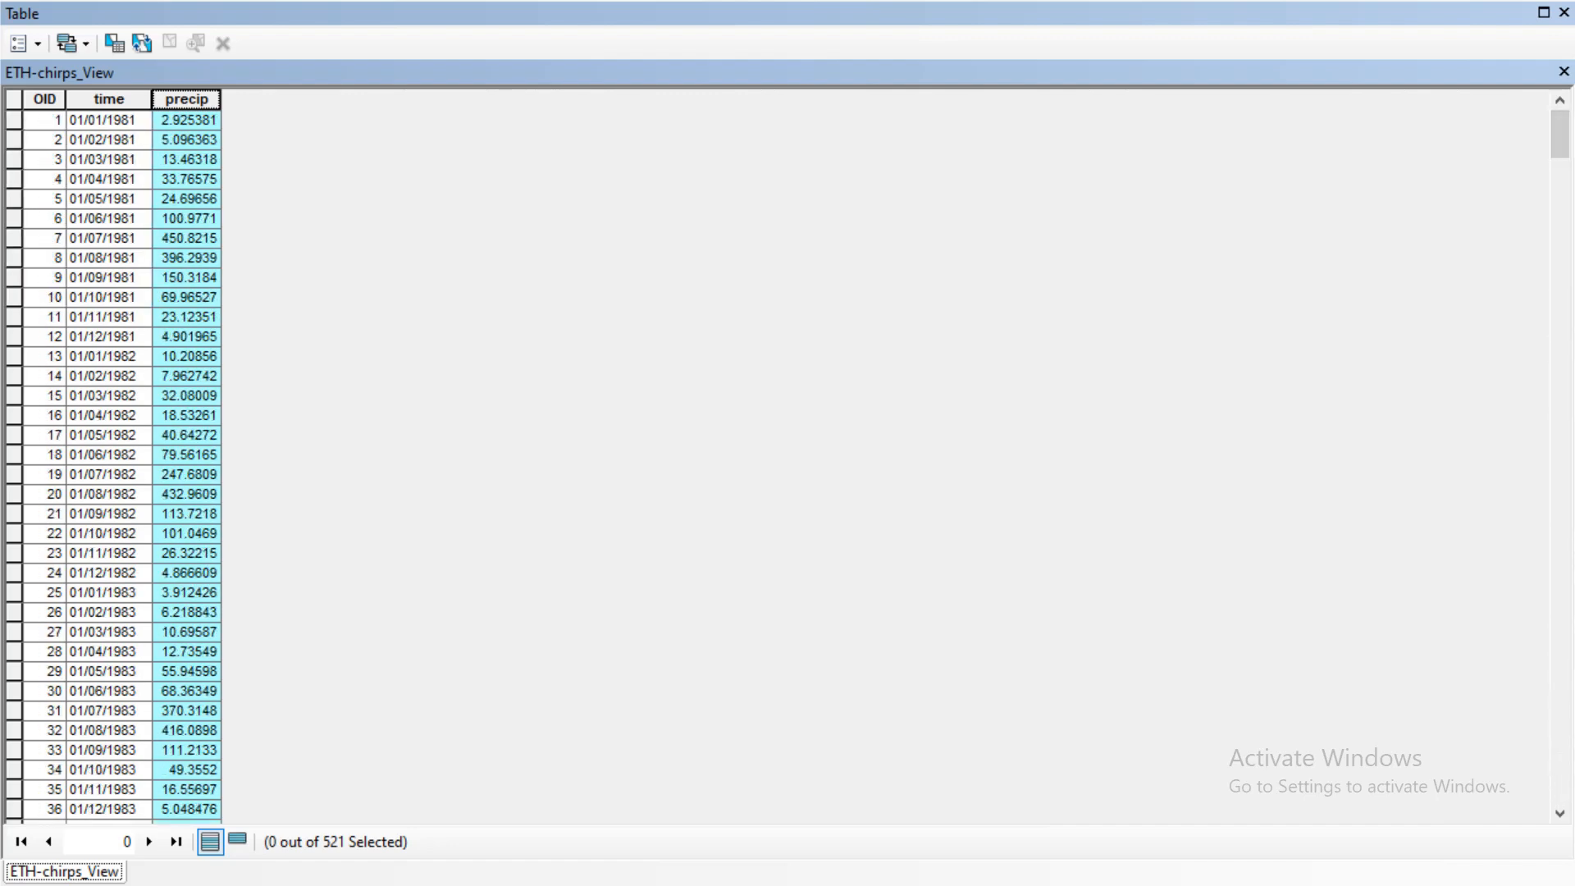
Select all records in the ETH-chirps_View table
click(26, 44)
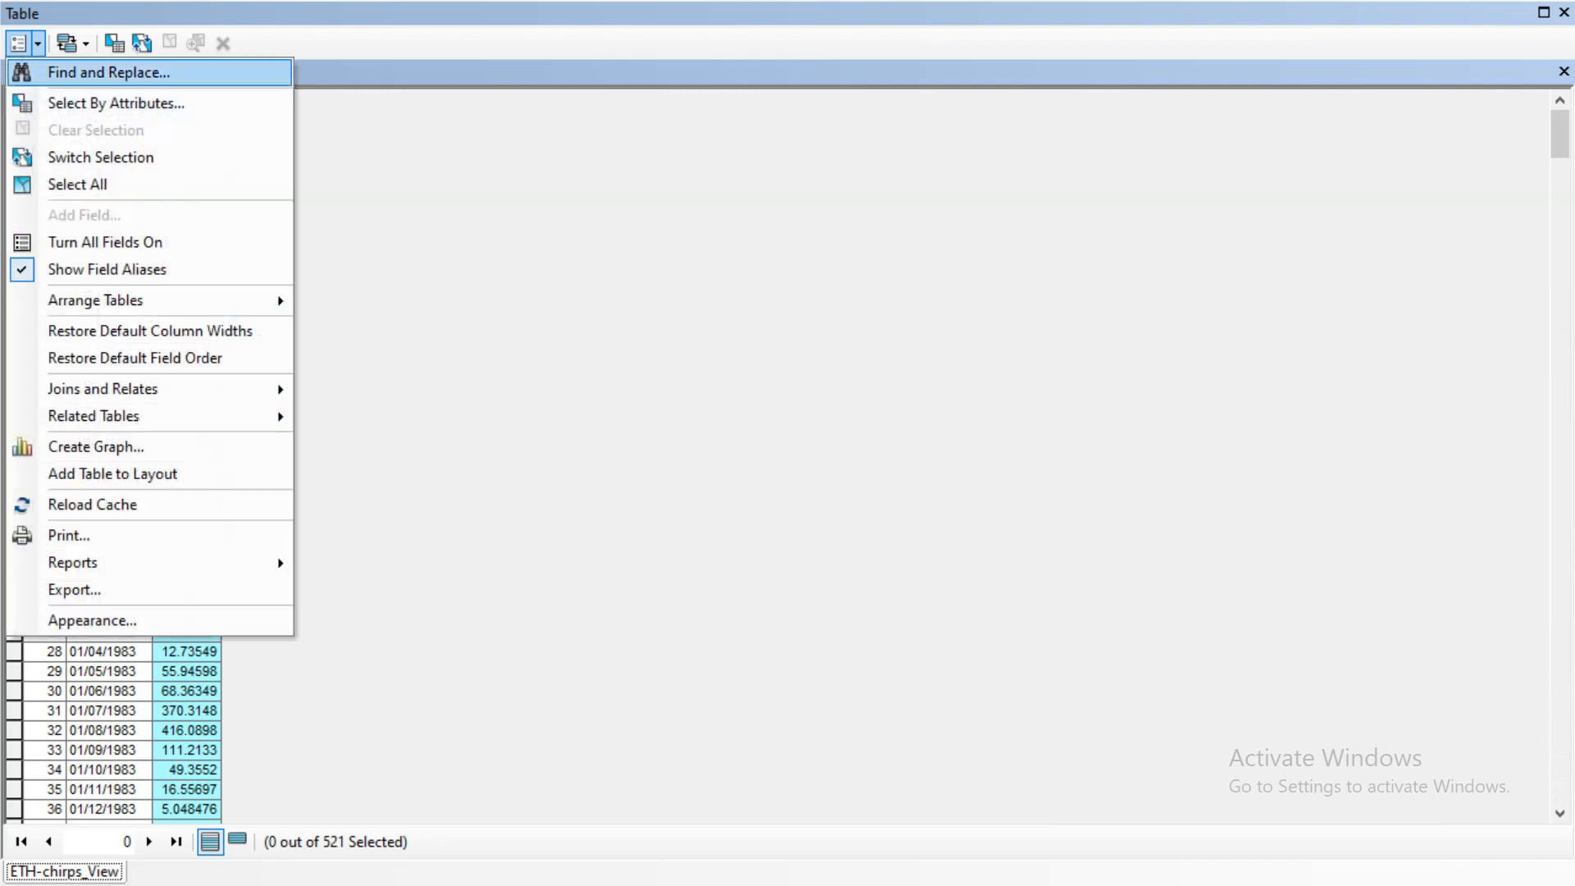
click(77, 184)
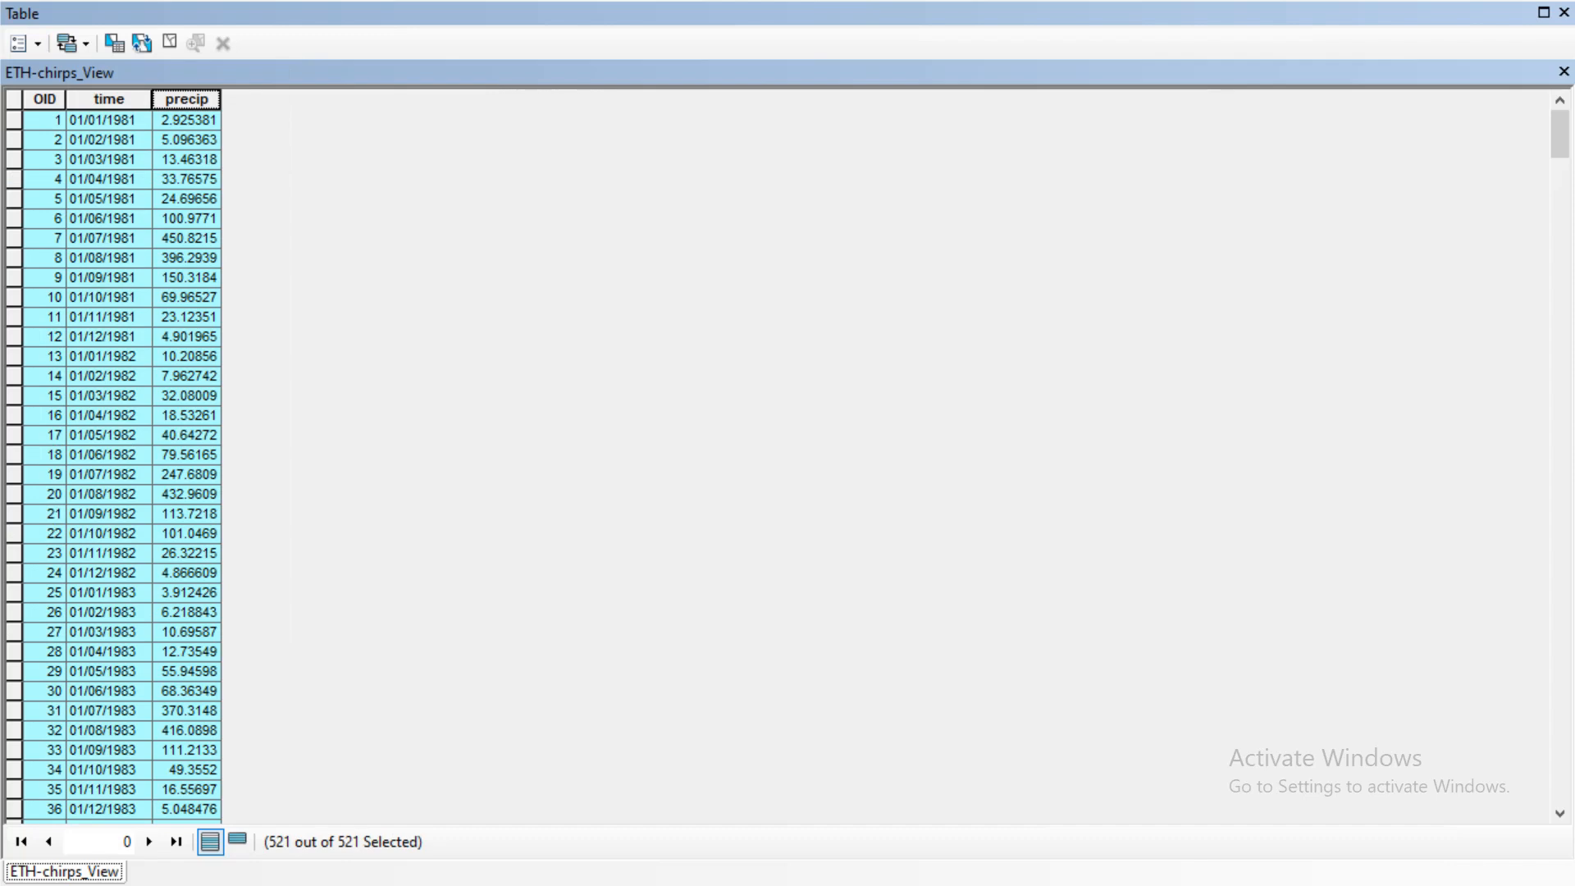
click(25, 43)
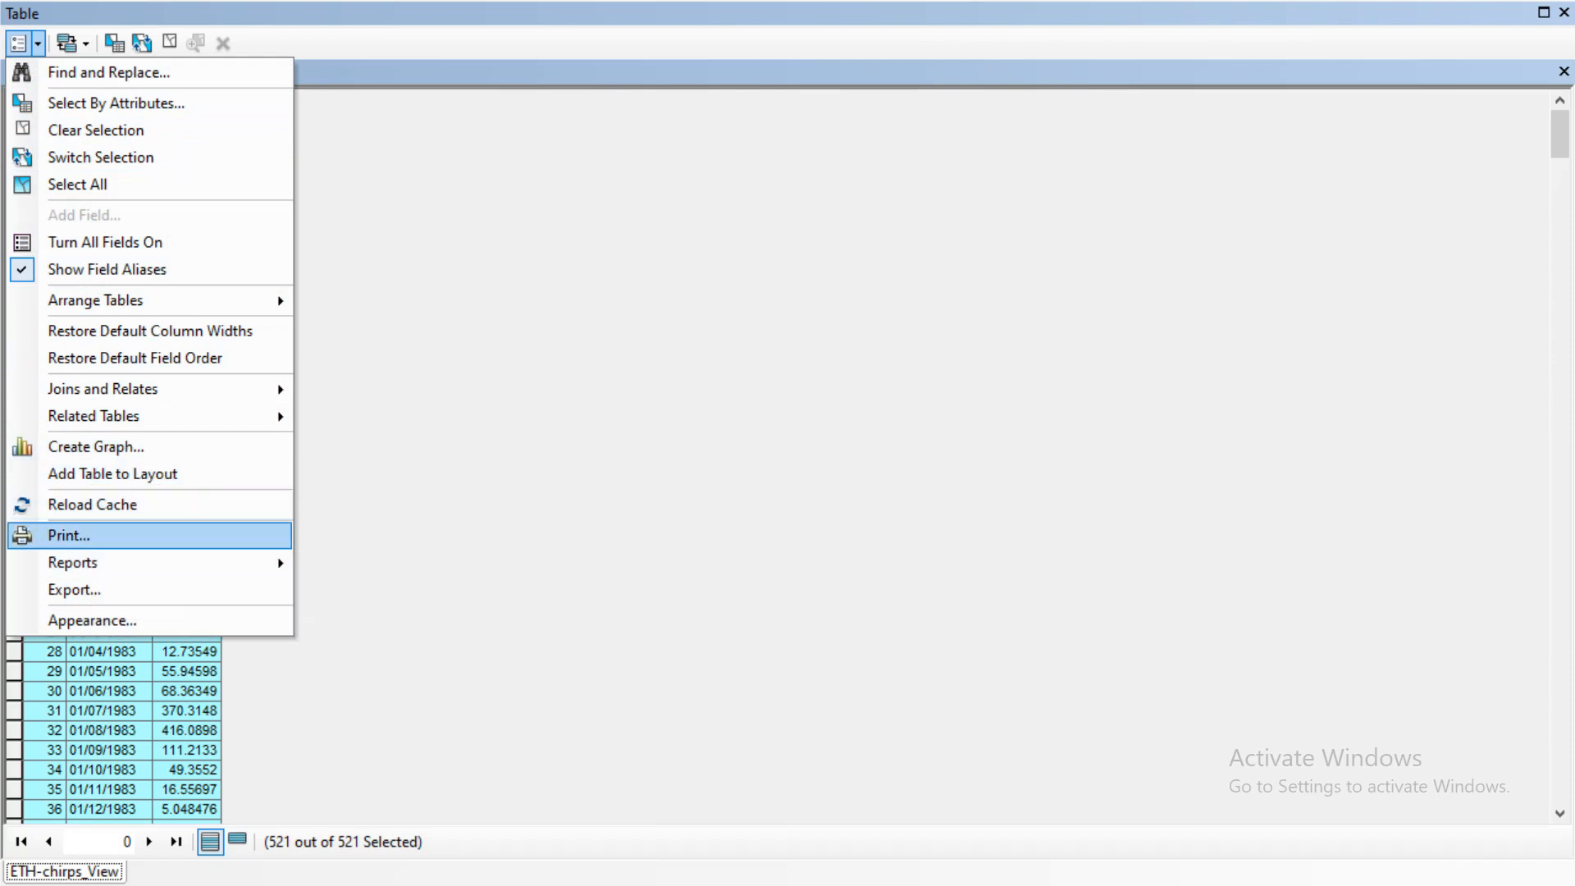
click(69, 535)
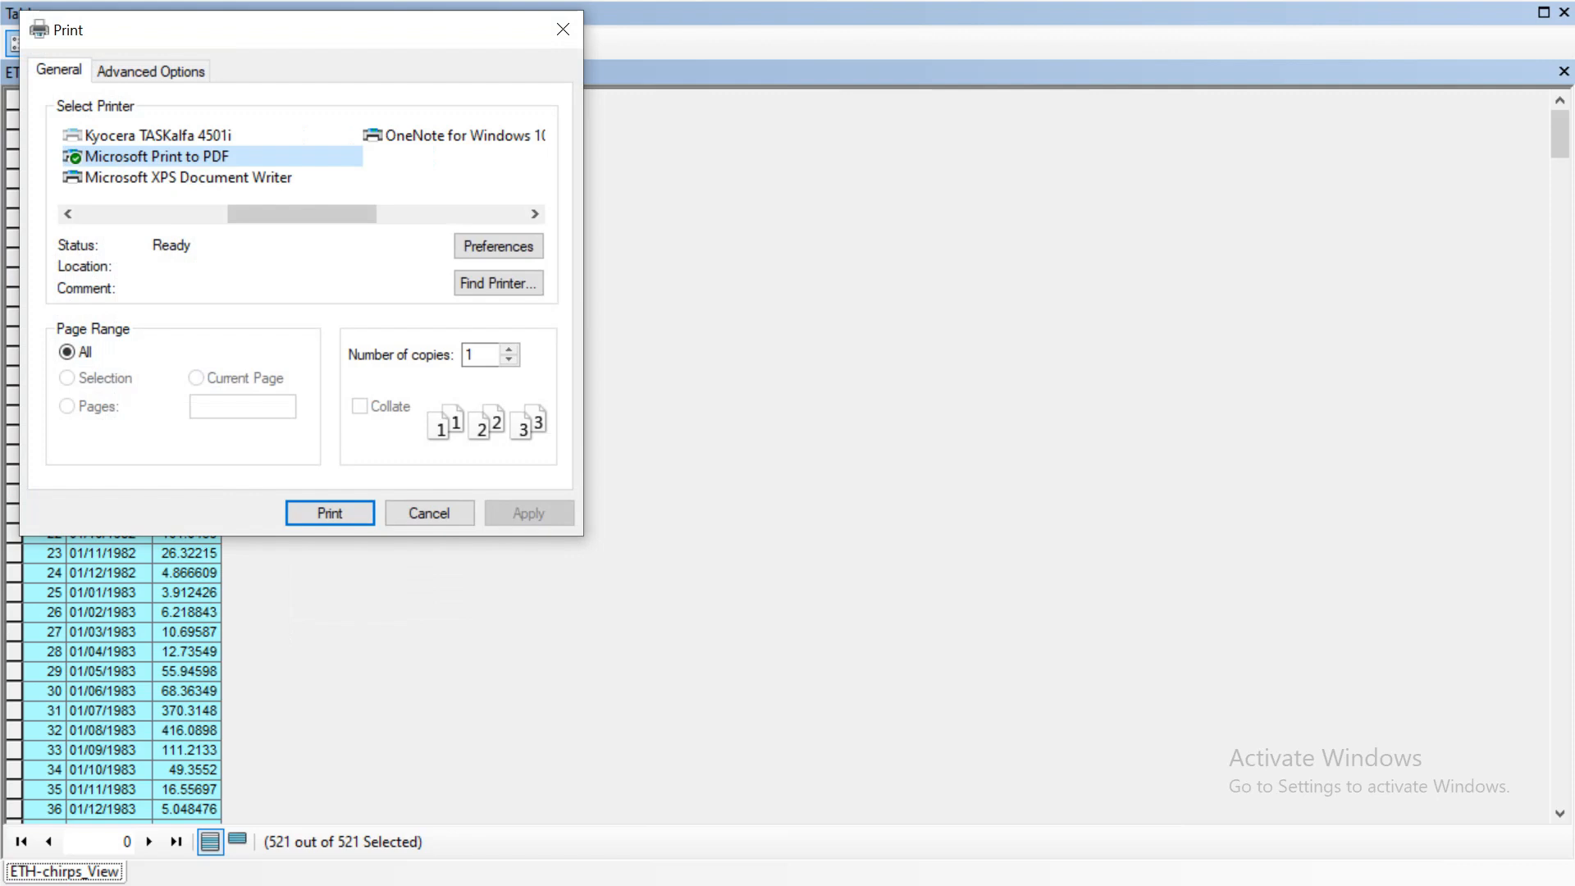
click(429, 513)
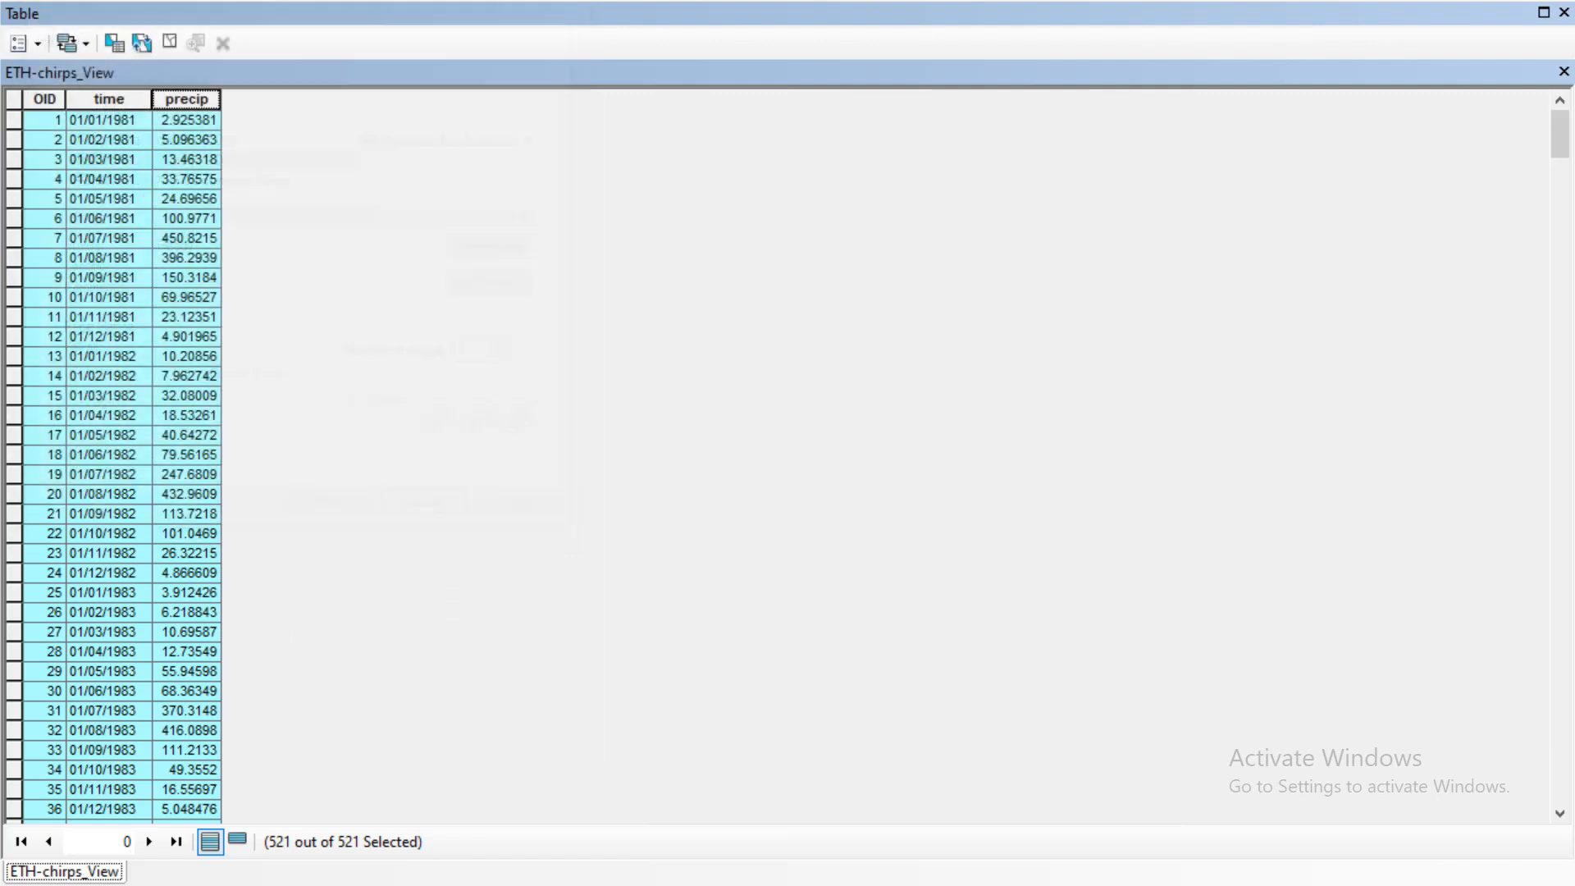
Start exporting the selected ETH-chirps_View records and set the output table's type to Text File
click(18, 43)
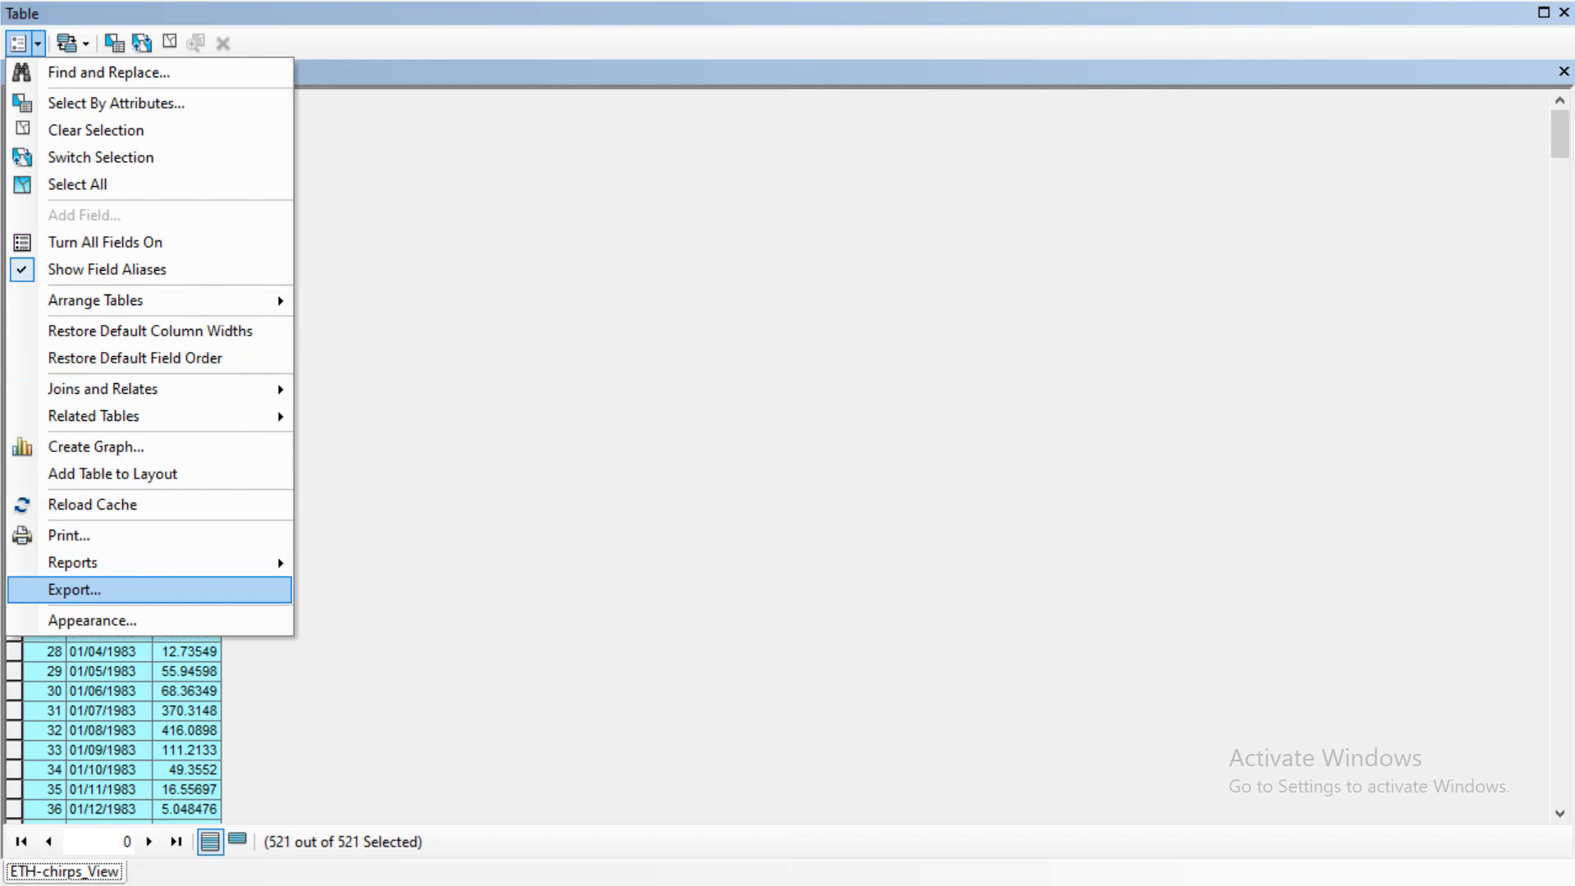
click(73, 590)
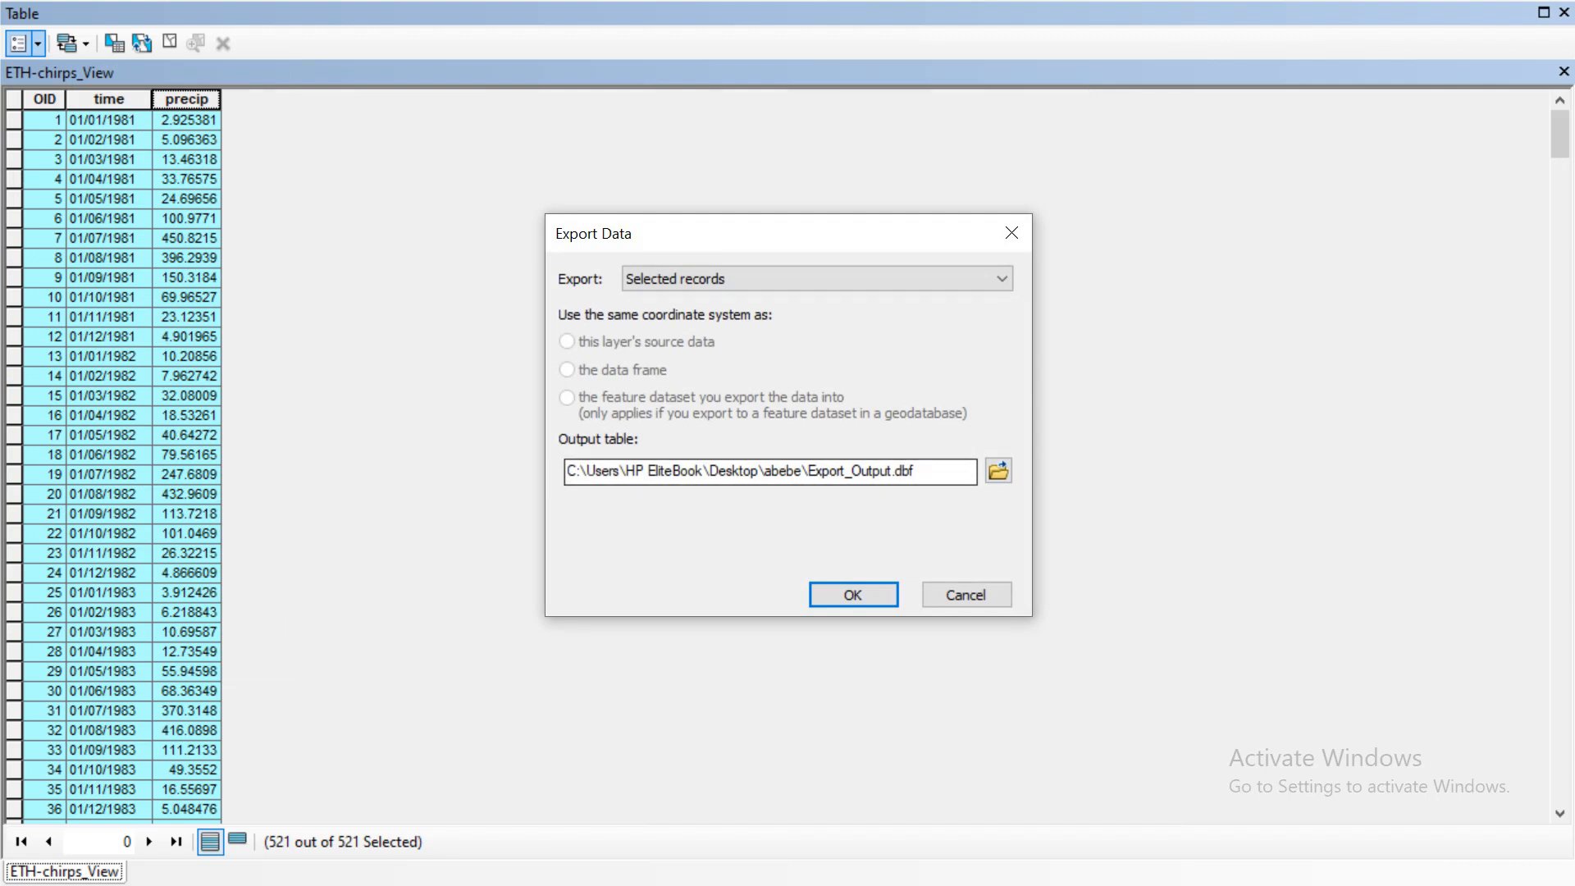
click(998, 470)
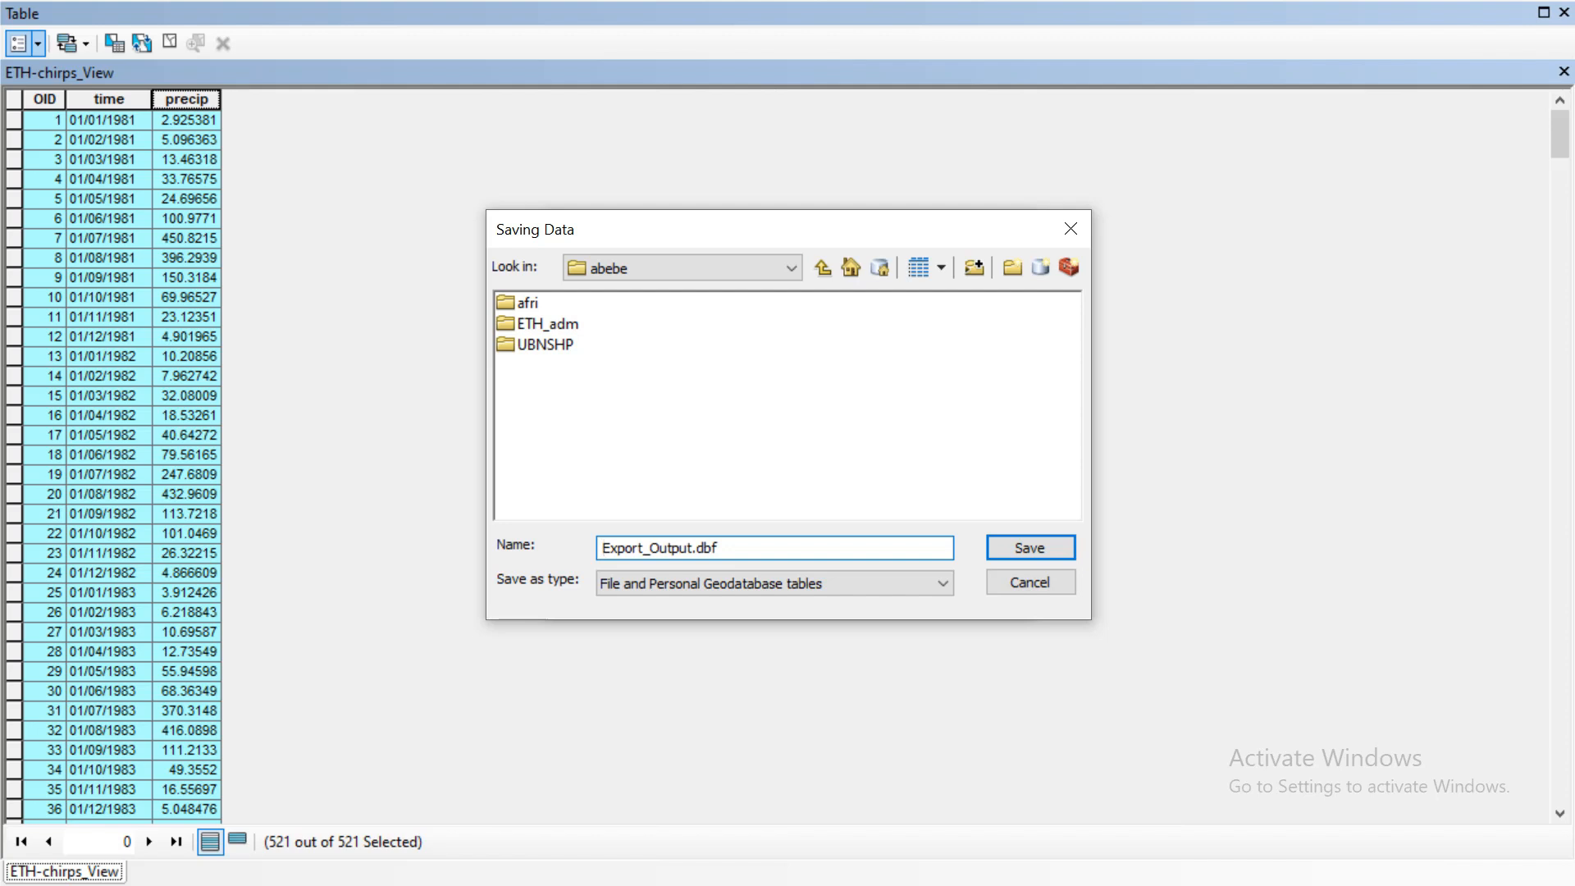
click(774, 583)
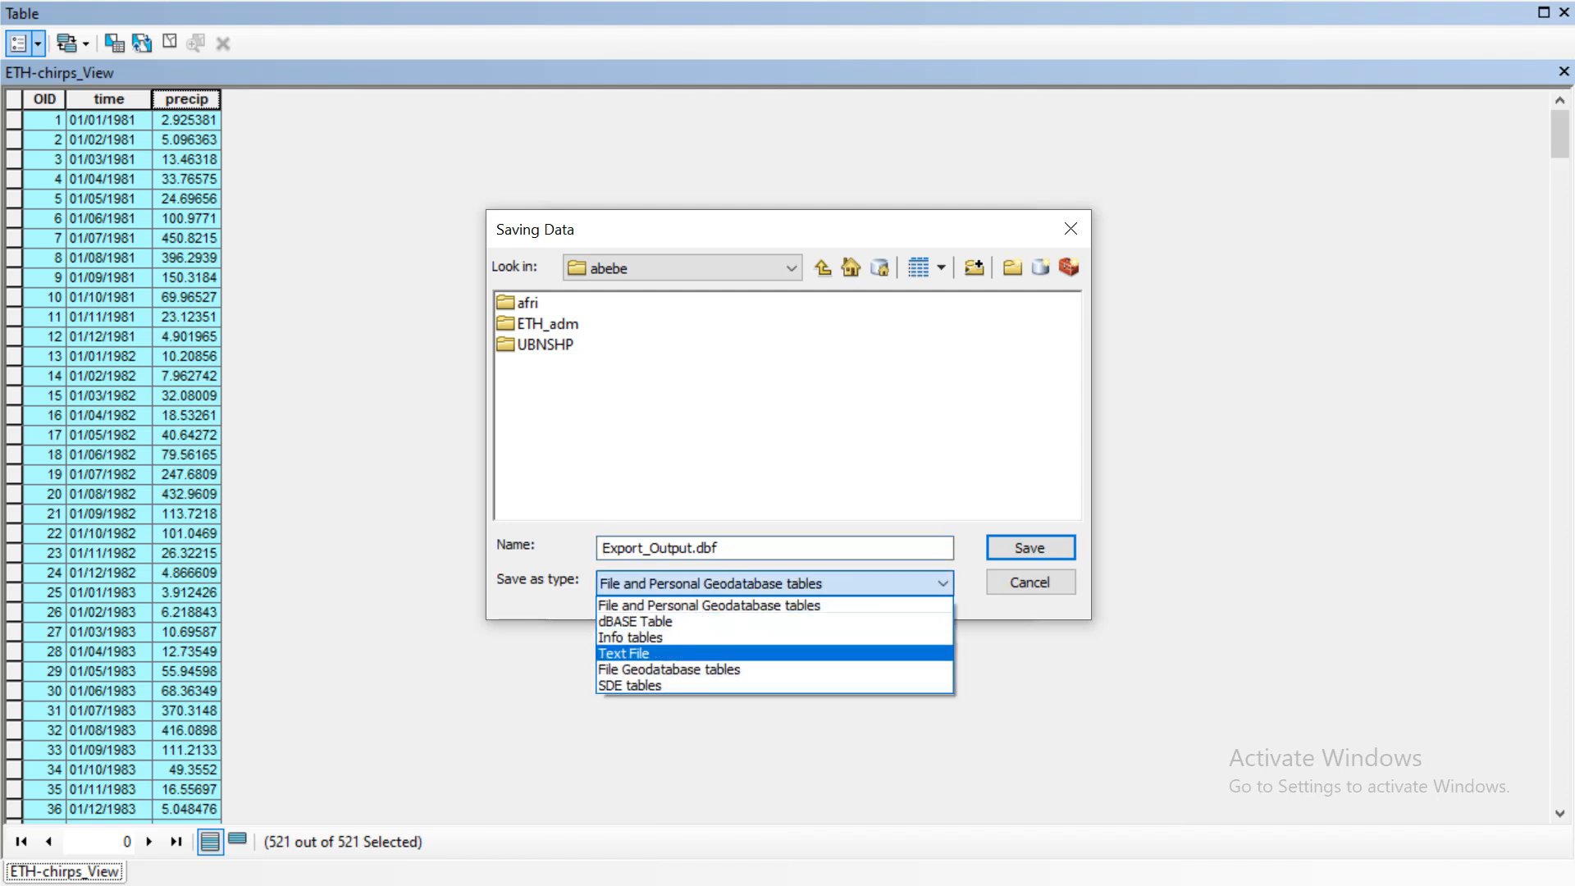
click(624, 653)
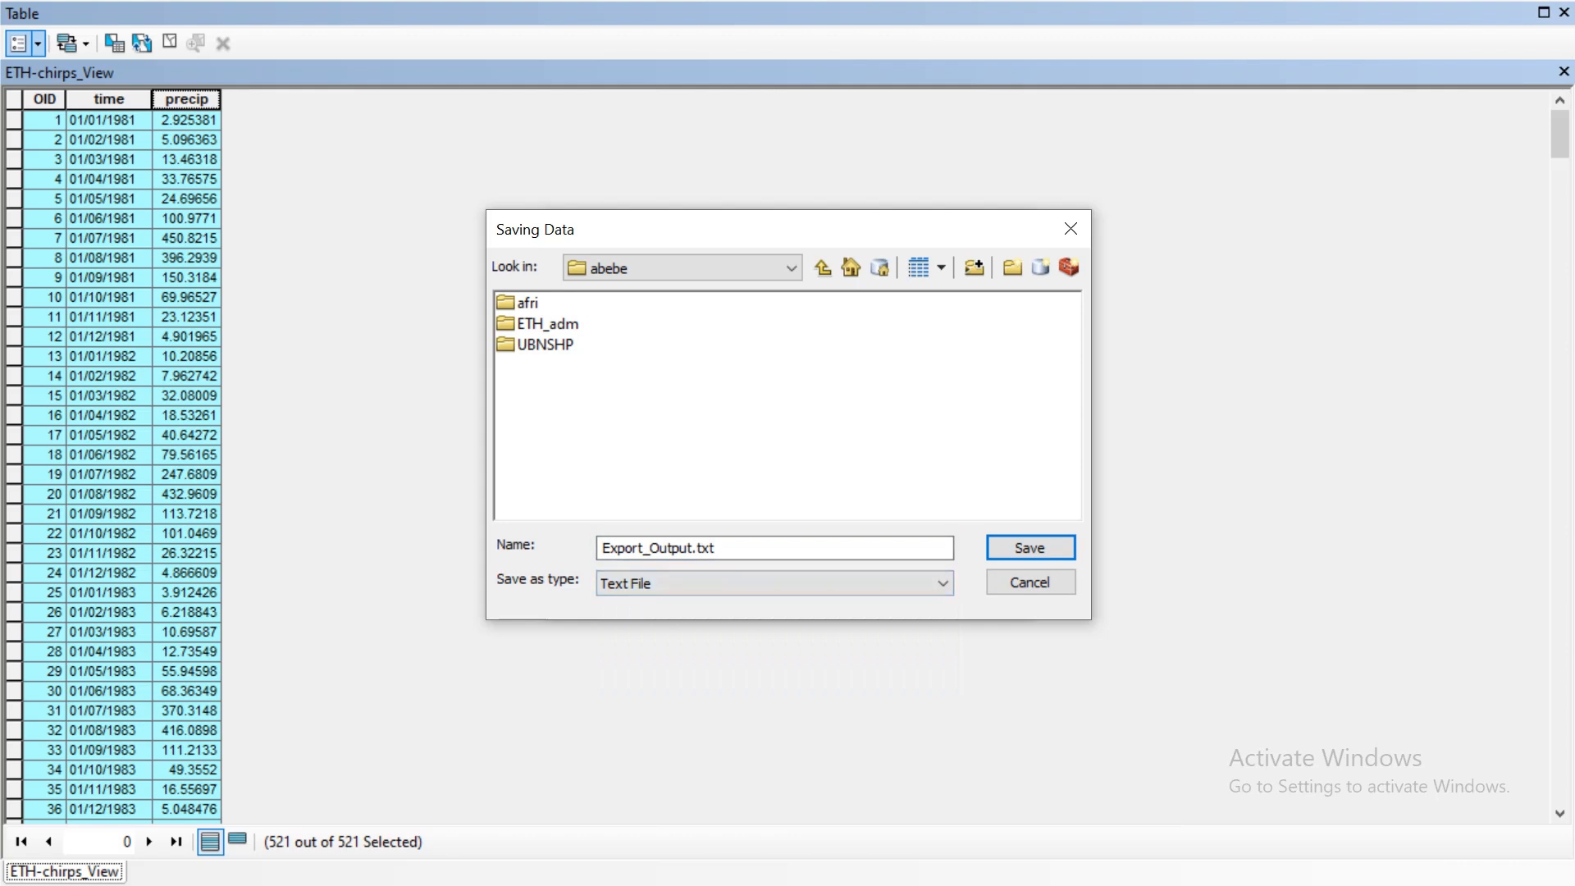
Name the output table gistut.txt and save that name and location for the export
click(693, 547)
key(BackSpace)
key(BackSpace)
key(BackSpace)
key(BackSpace)
key(BackSpace)
key(BackSpace)
key(BackSpace)
key(BackSpace)
key(BackSpace)
key(BackSpace)
key(BackSpace)
key(BackSpace)
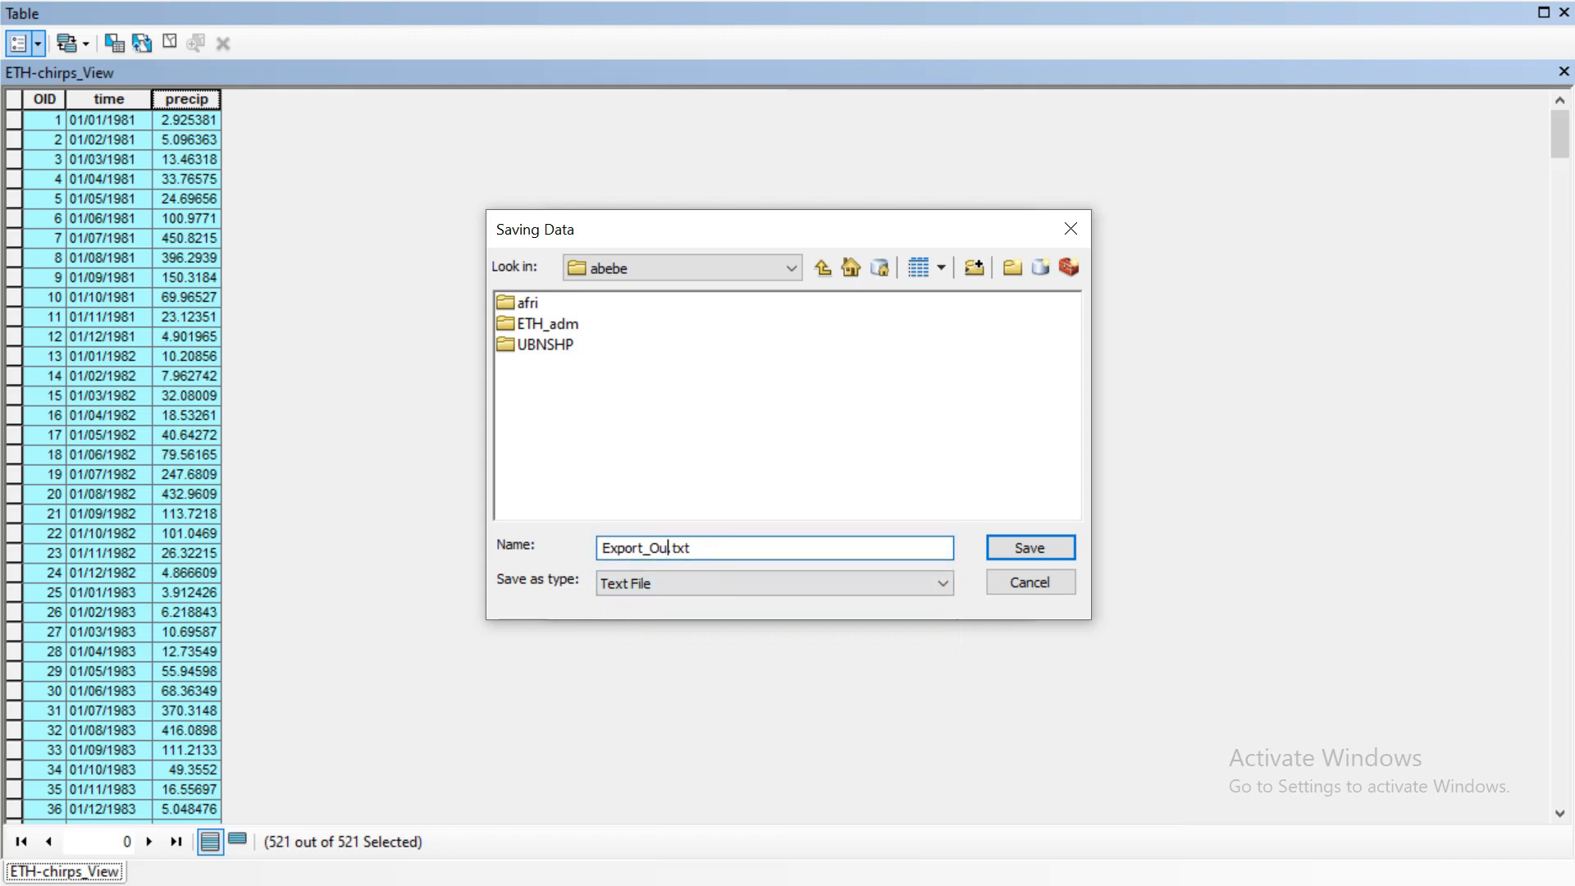
key(BackSpace)
text(gistut)
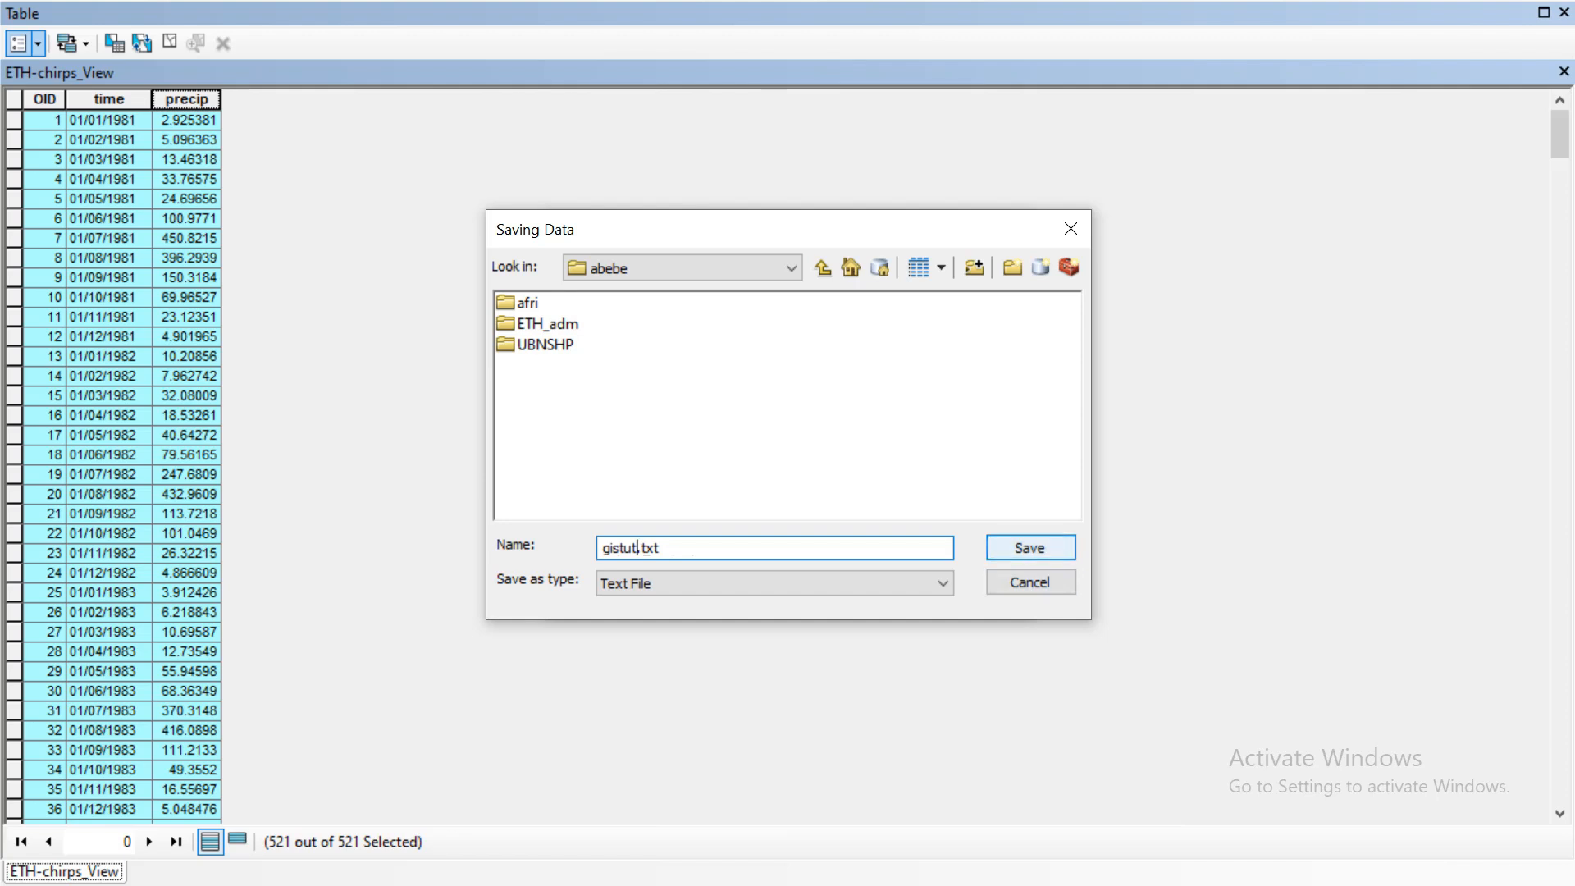
click(1030, 547)
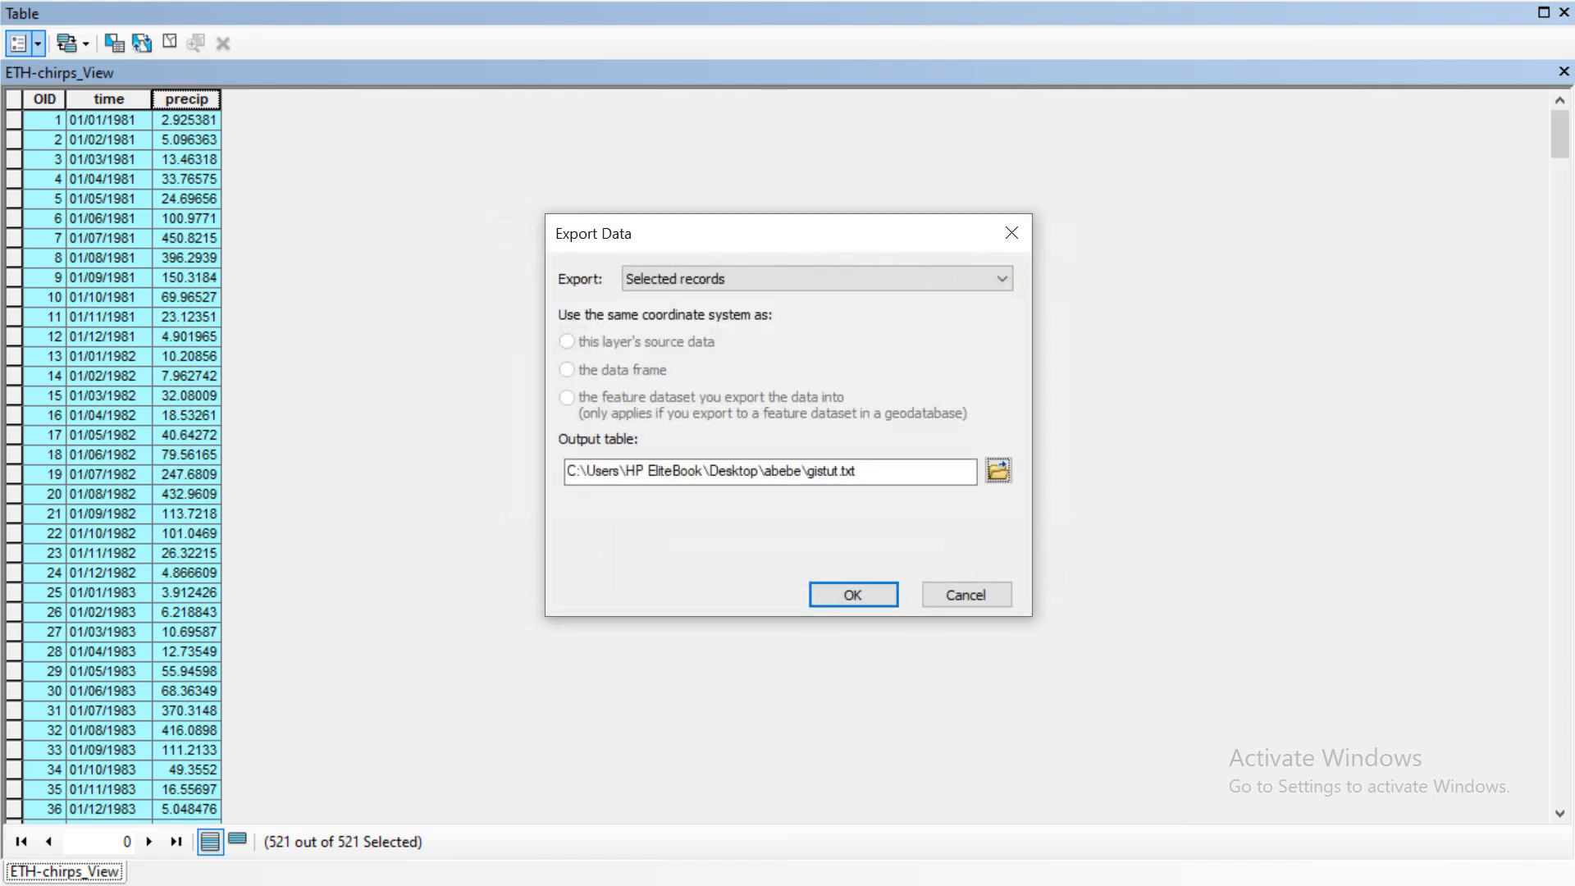
Run the export without adding the new table to the current map, and close the attribute table
click(854, 594)
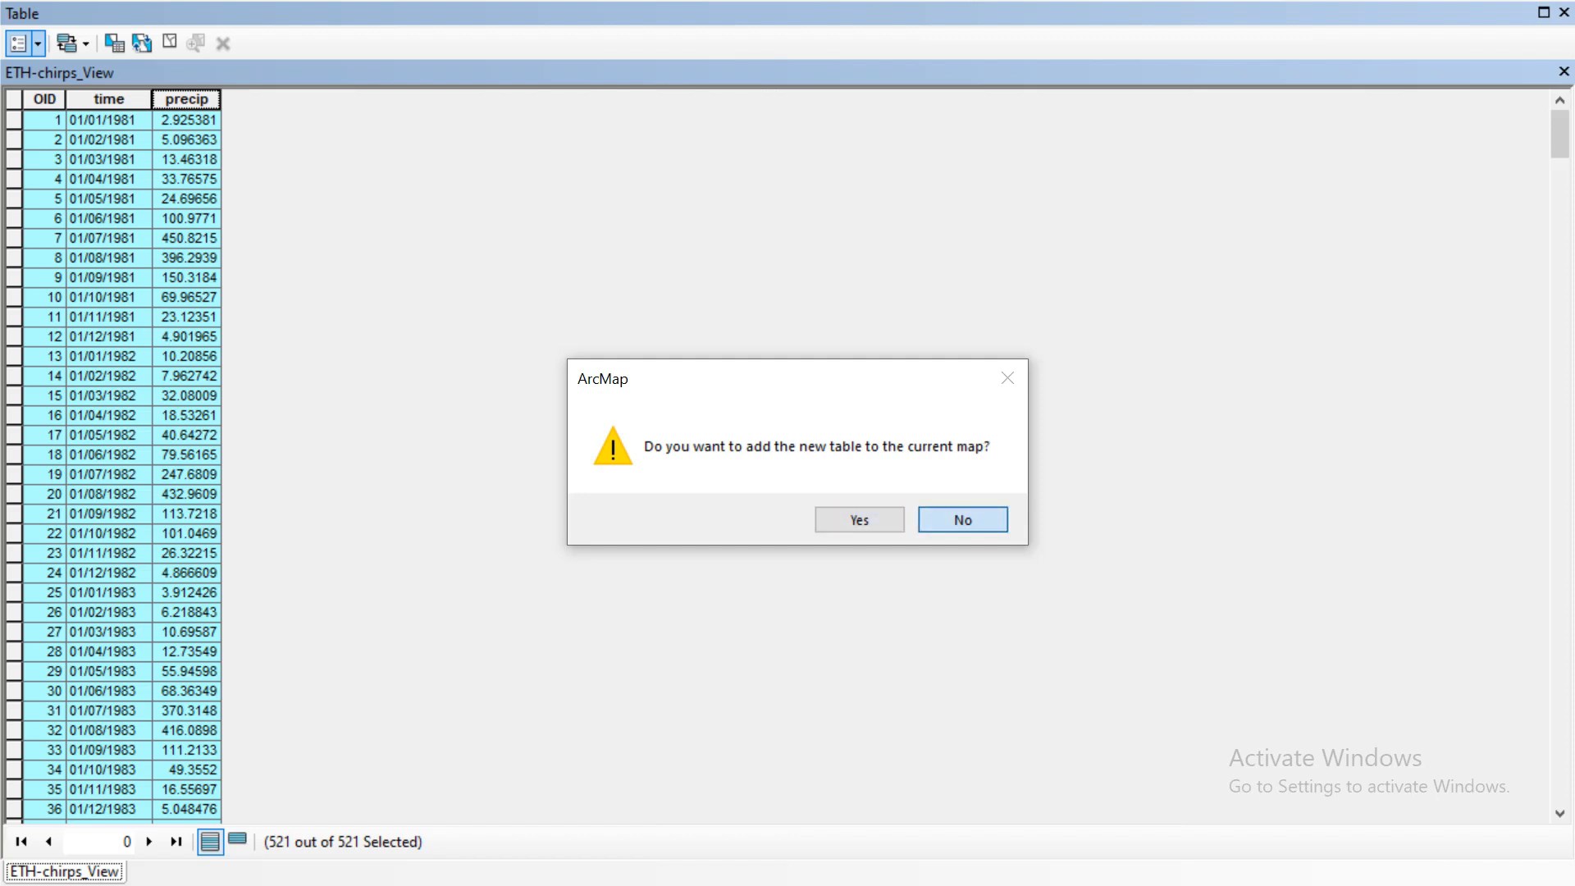
click(962, 519)
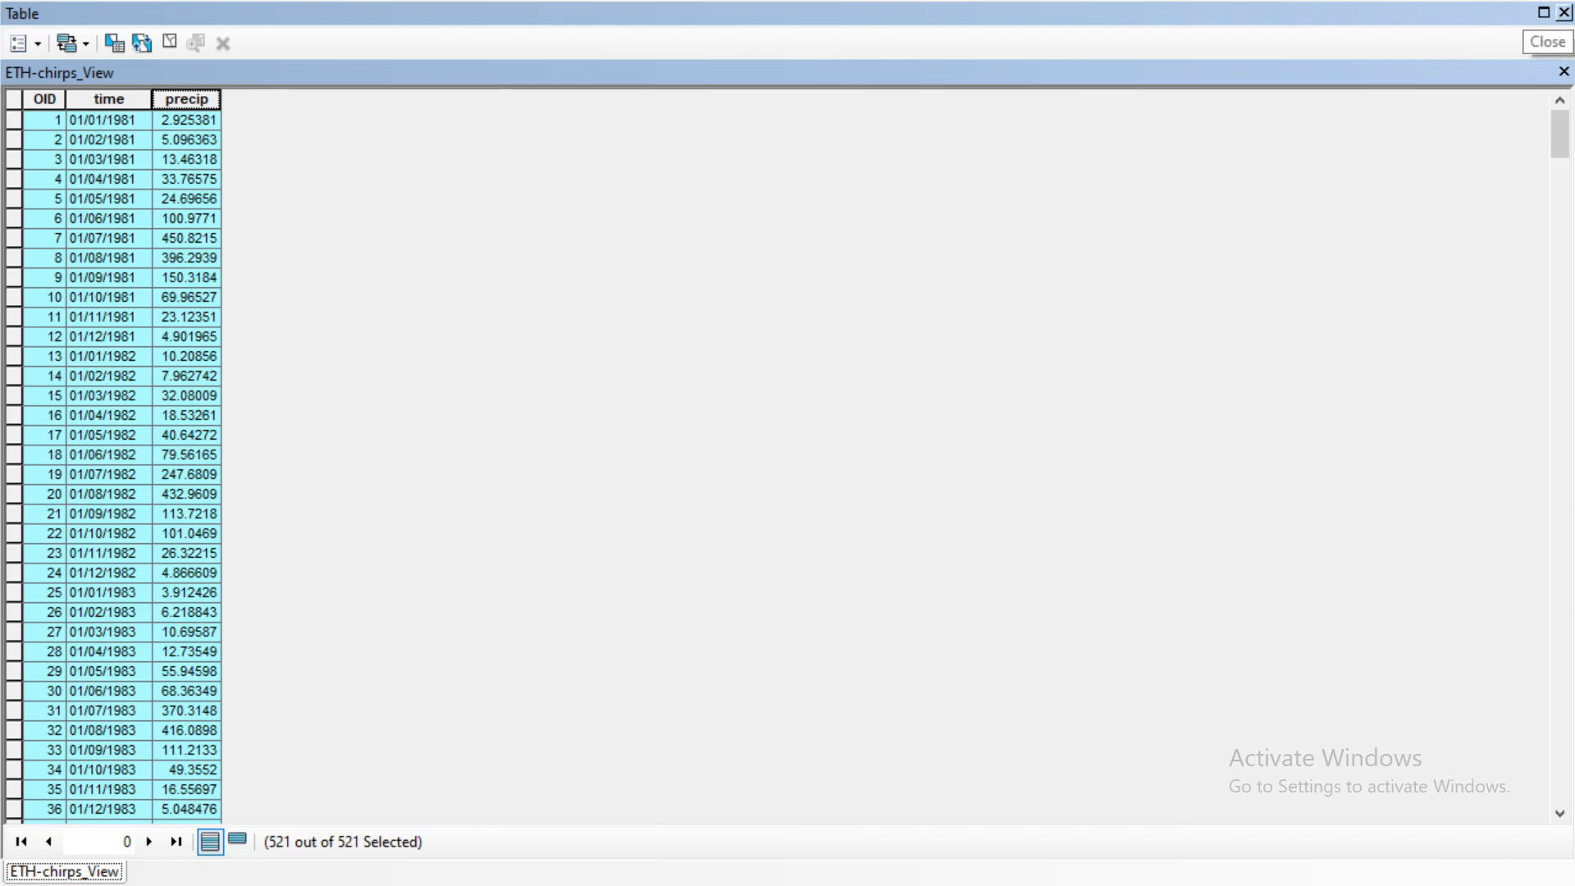
click(1547, 41)
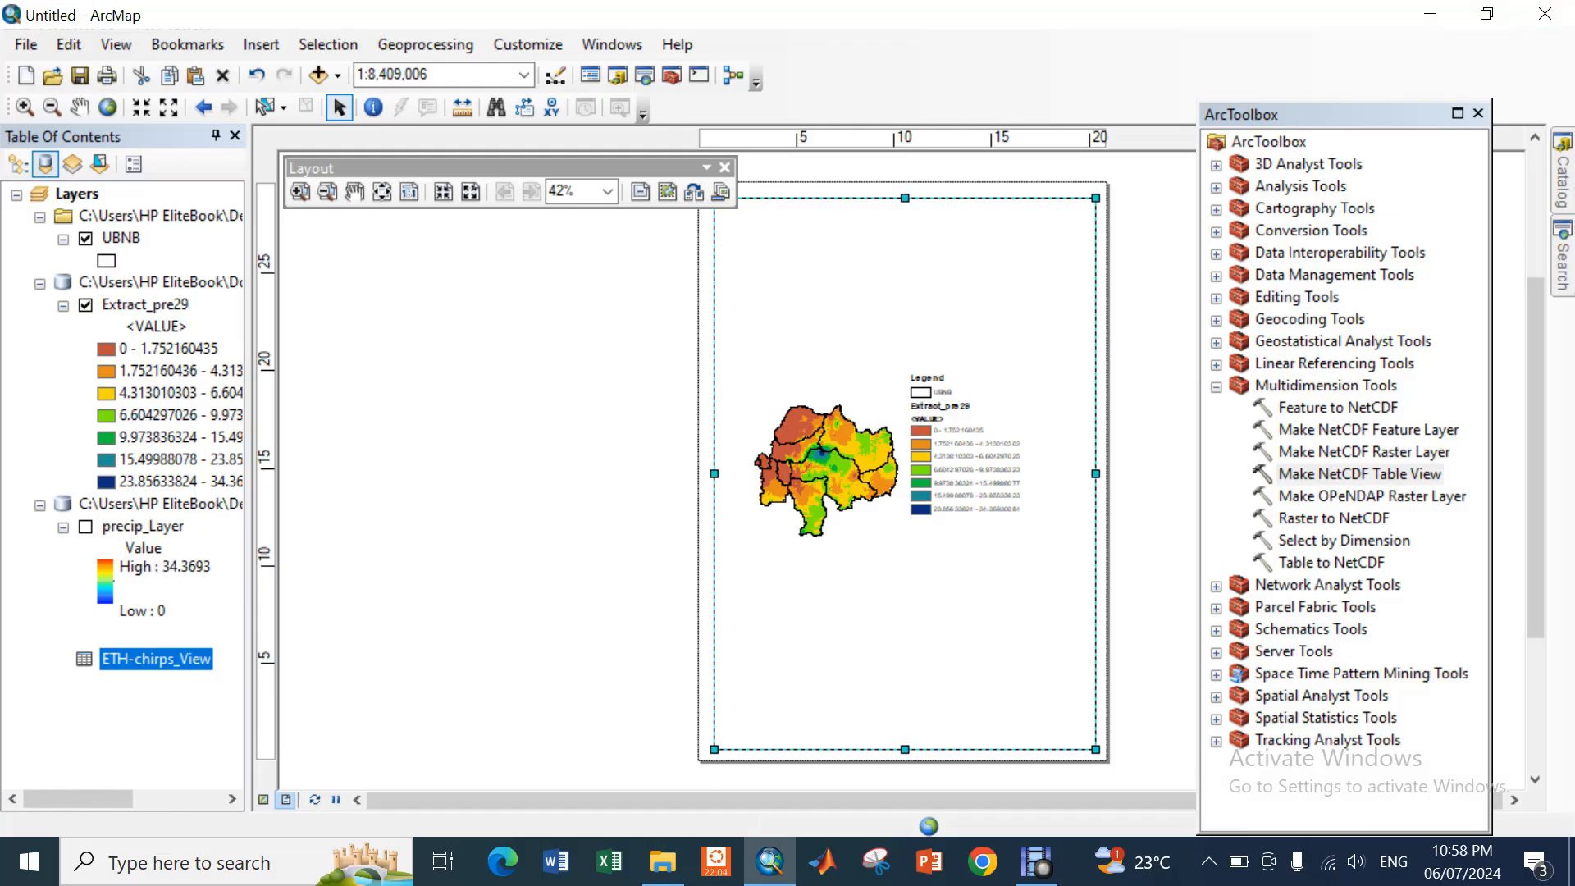
Minimize ArcMap and open the exported gistut text file from its desktop folder in a maximized Notepad window
click(1430, 13)
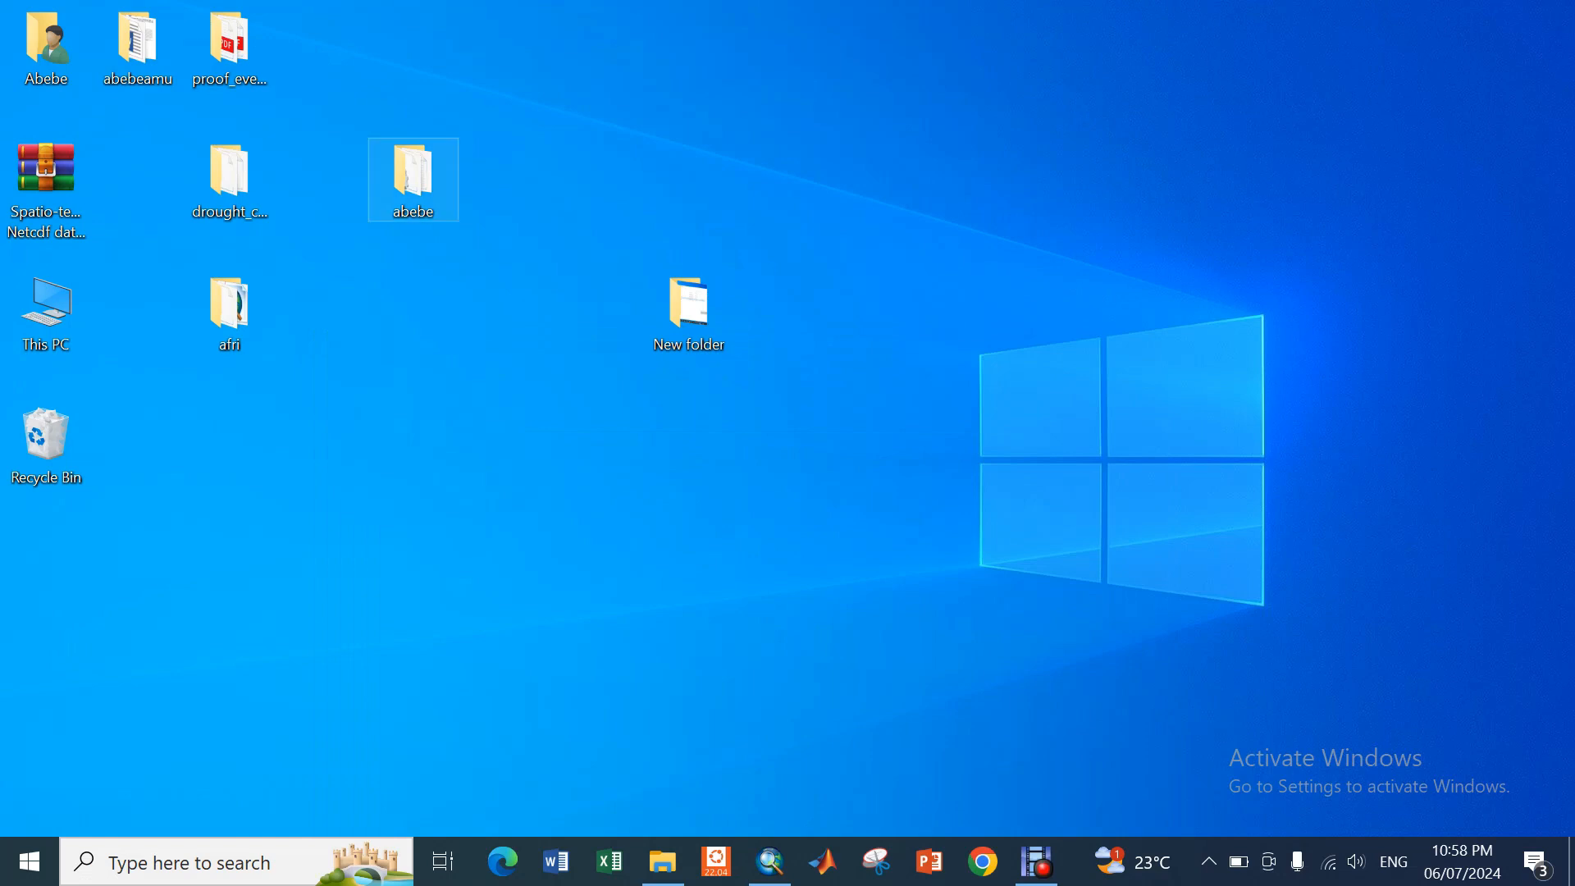
double_click(412, 179)
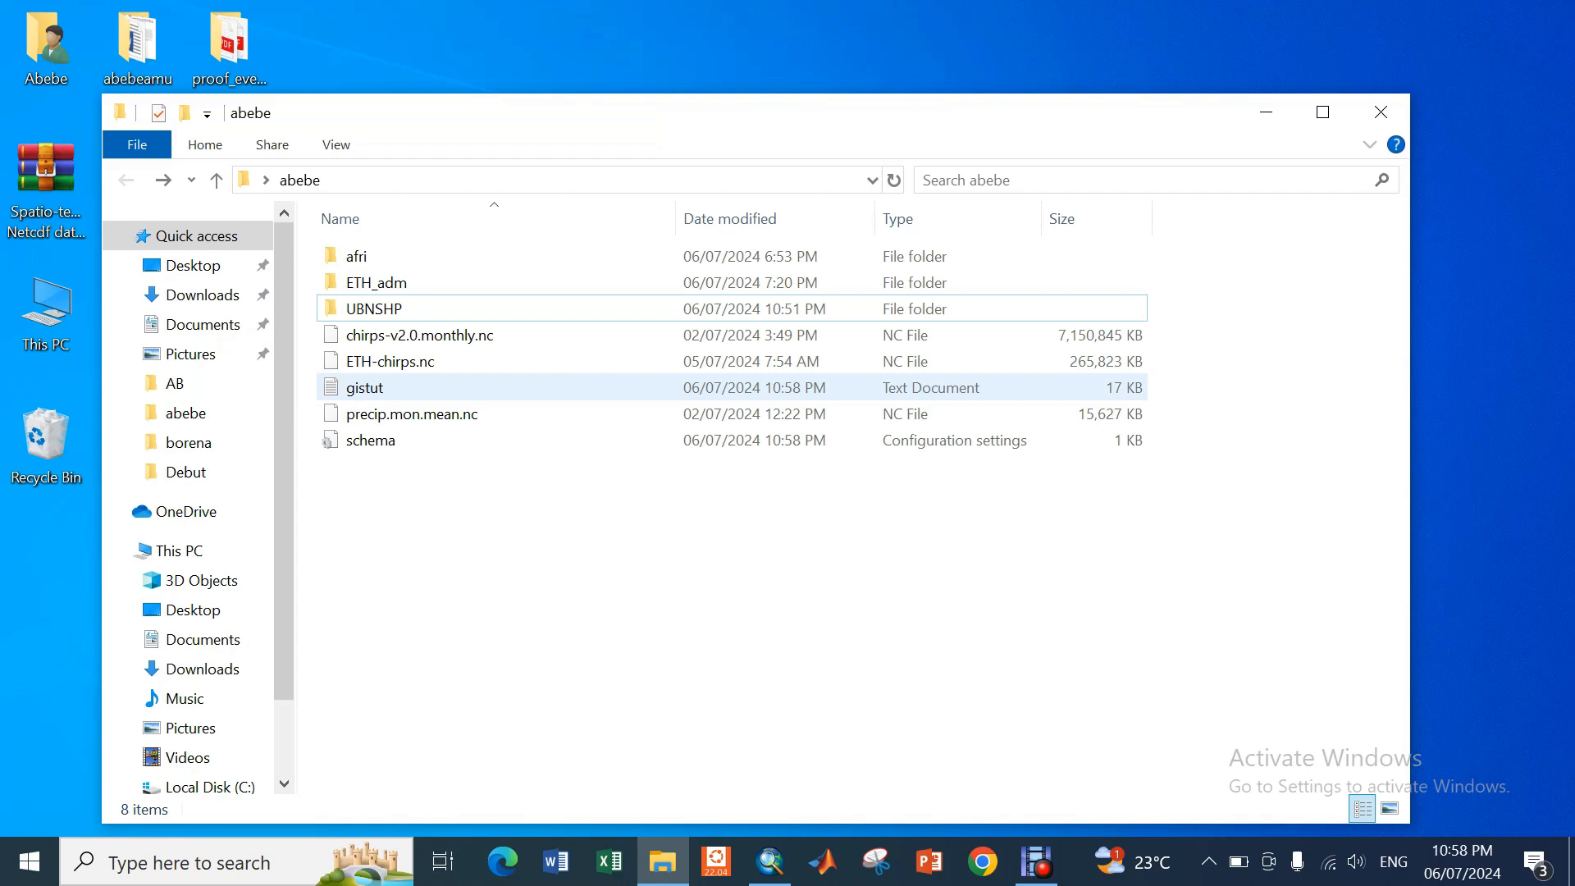
double_click(365, 388)
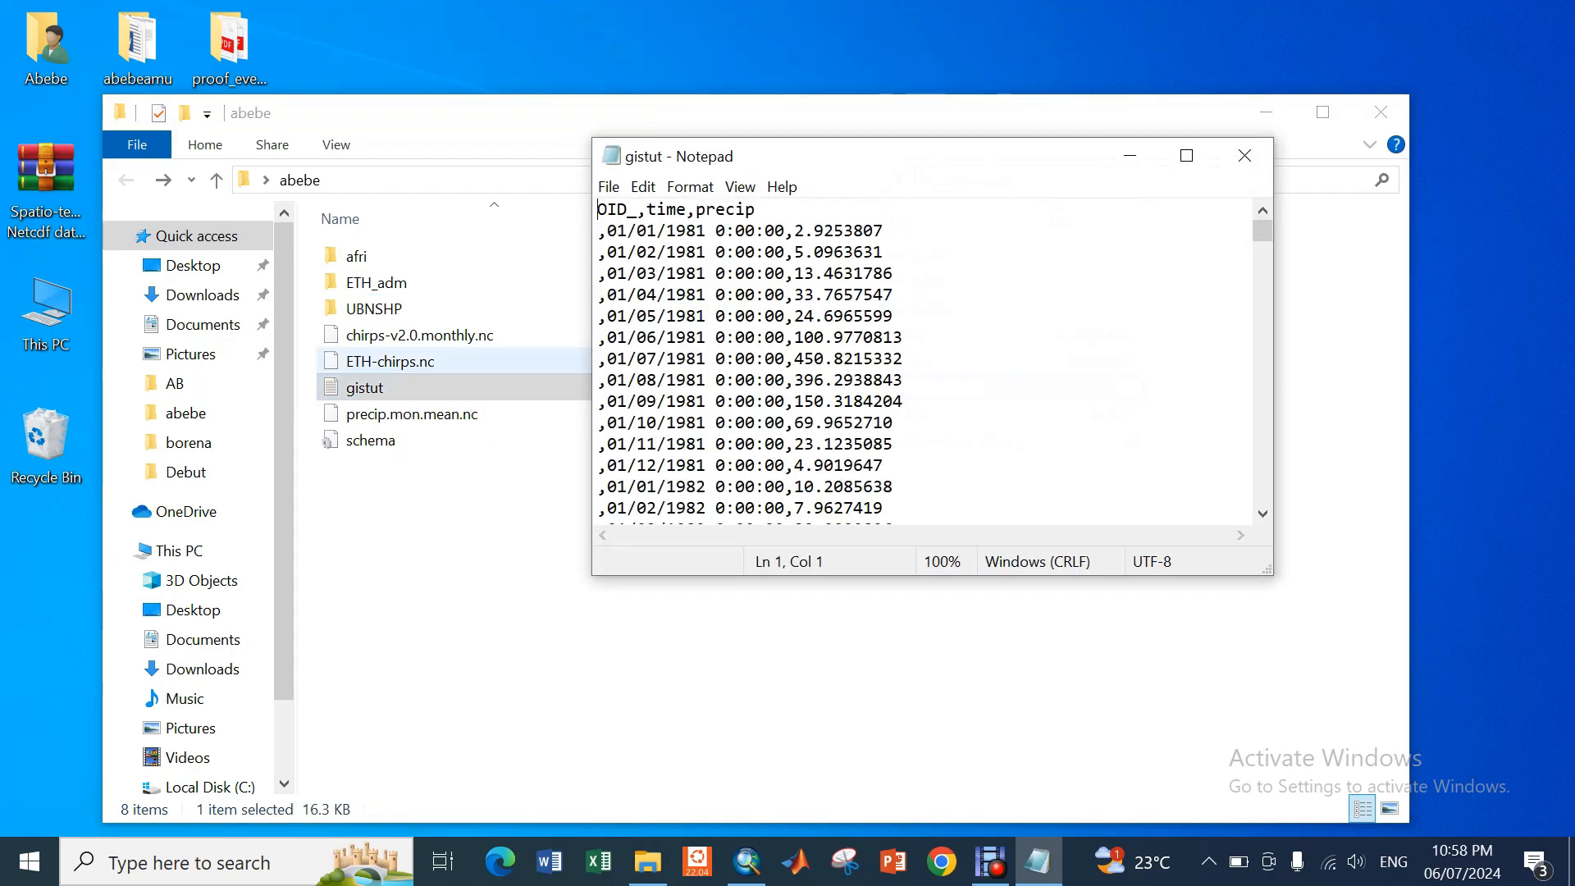
click(1187, 156)
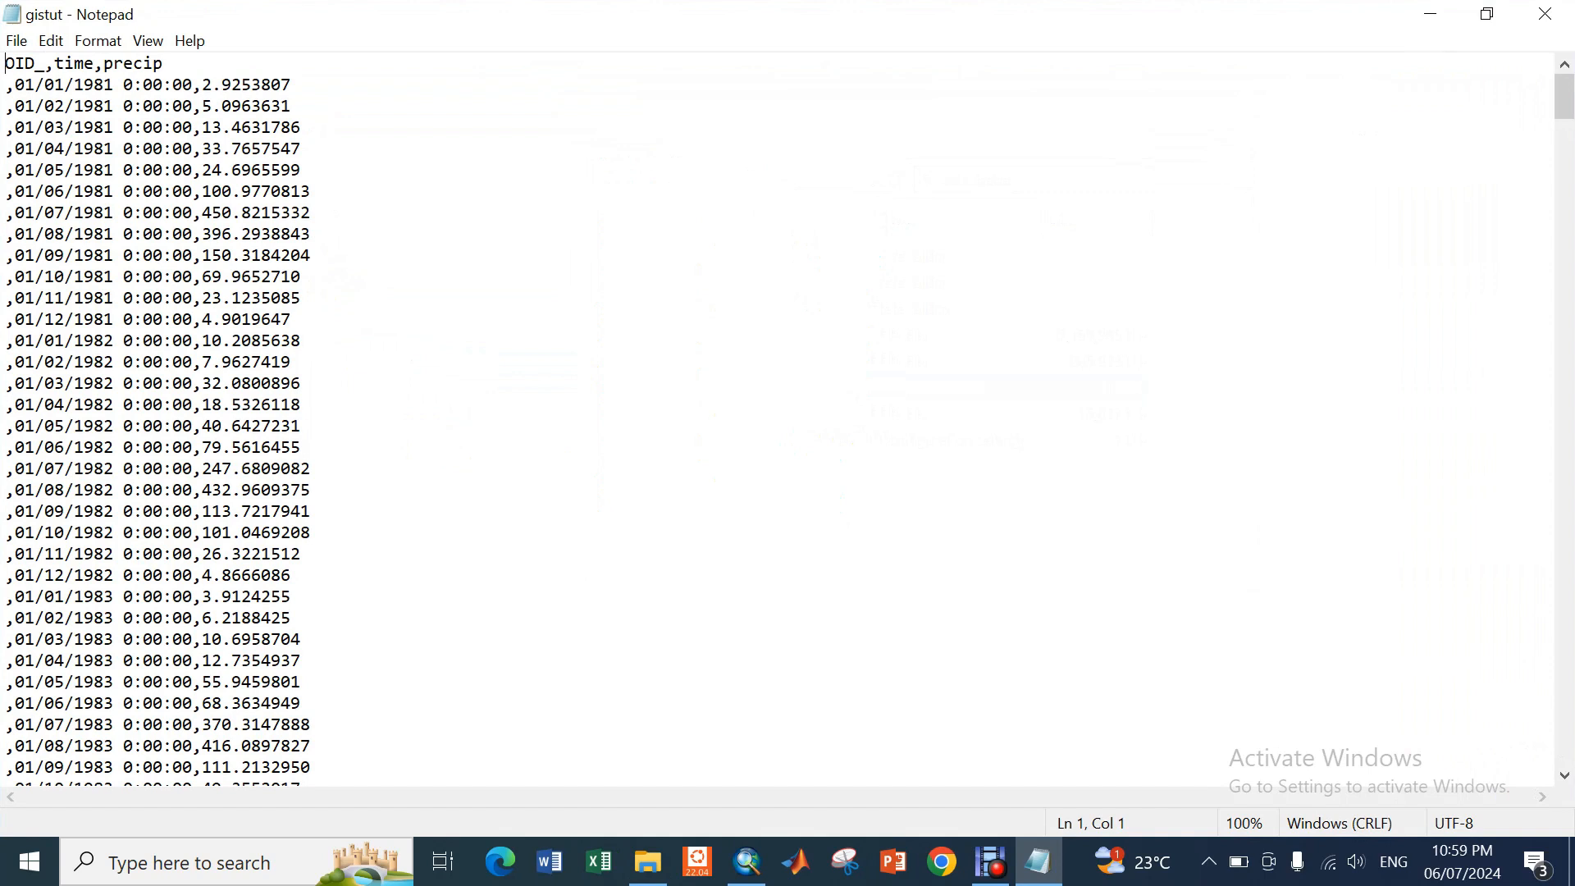
Examine the exported precipitation values for the first three months of 1981 in the gistut text file
drag(203, 85, 291, 85)
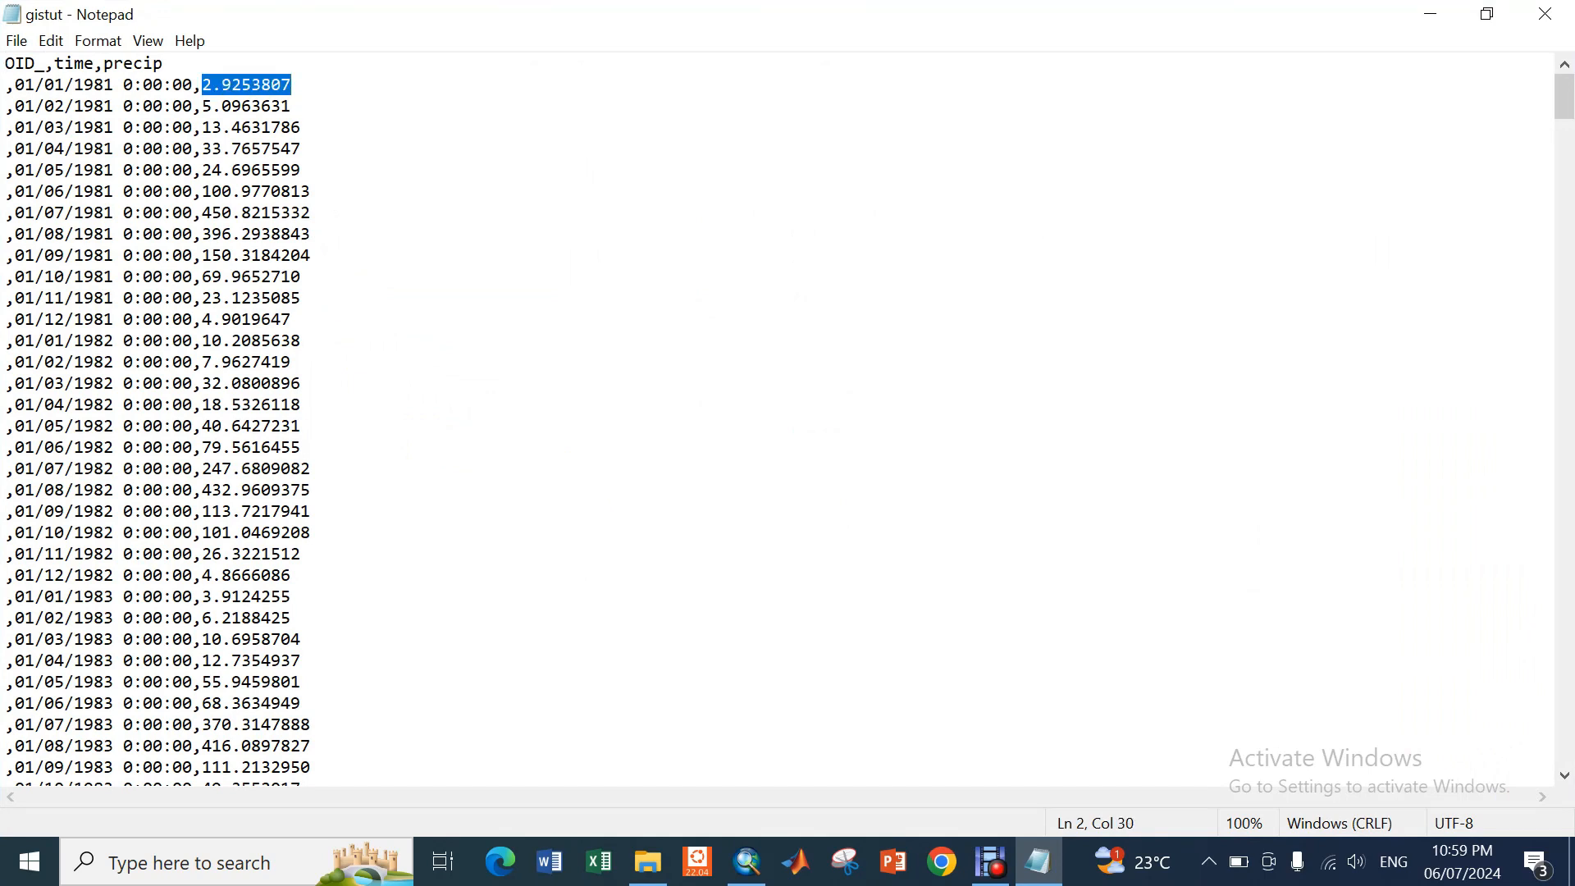
drag(203, 106, 292, 105)
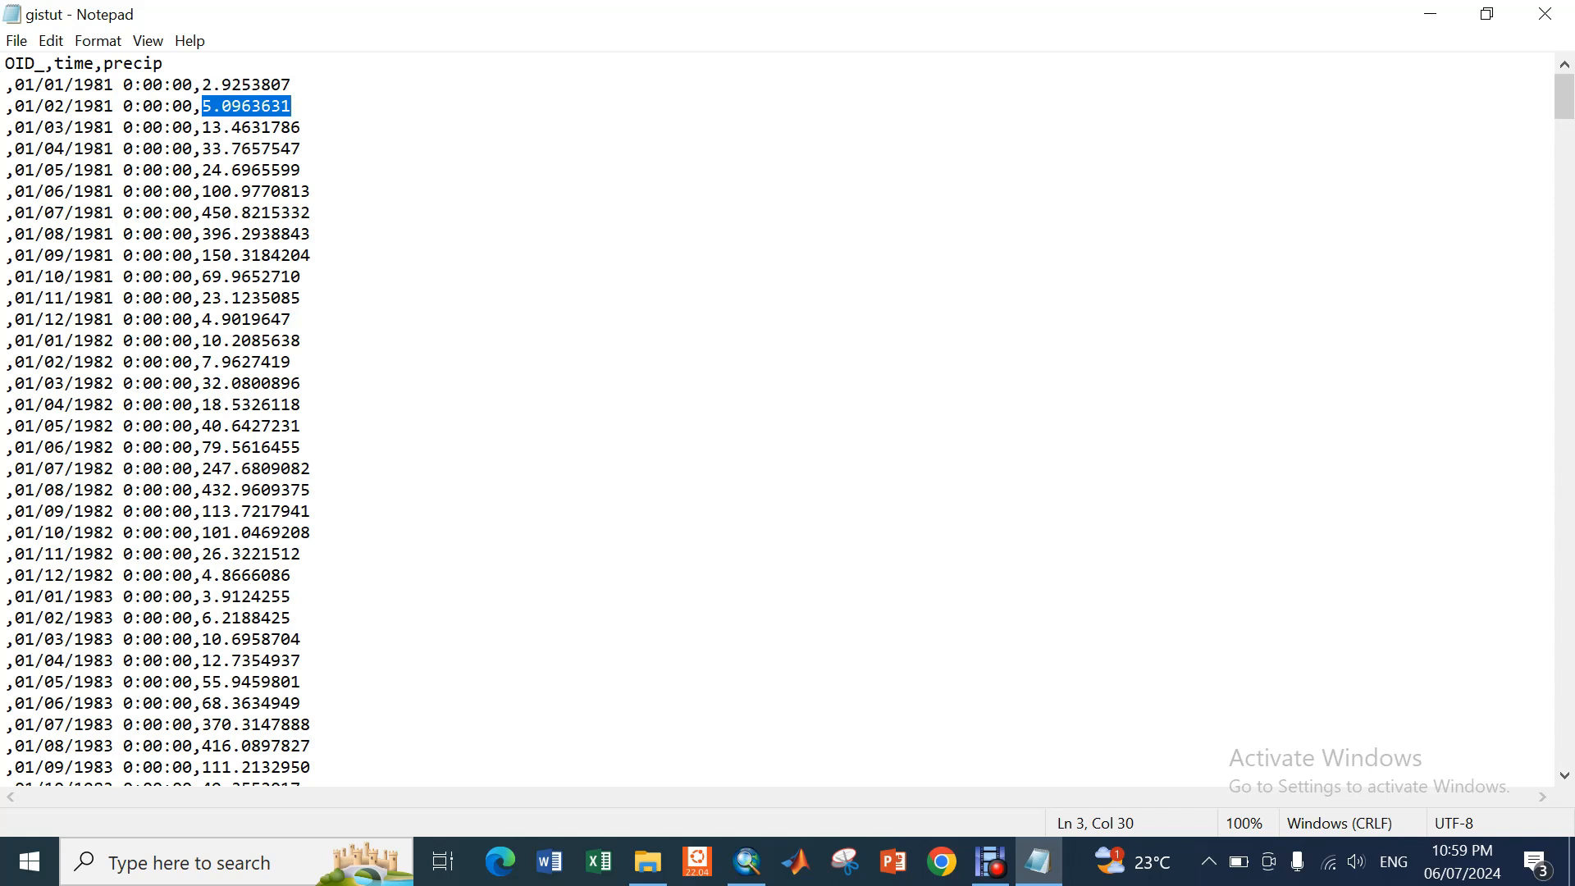
drag(203, 127, 301, 128)
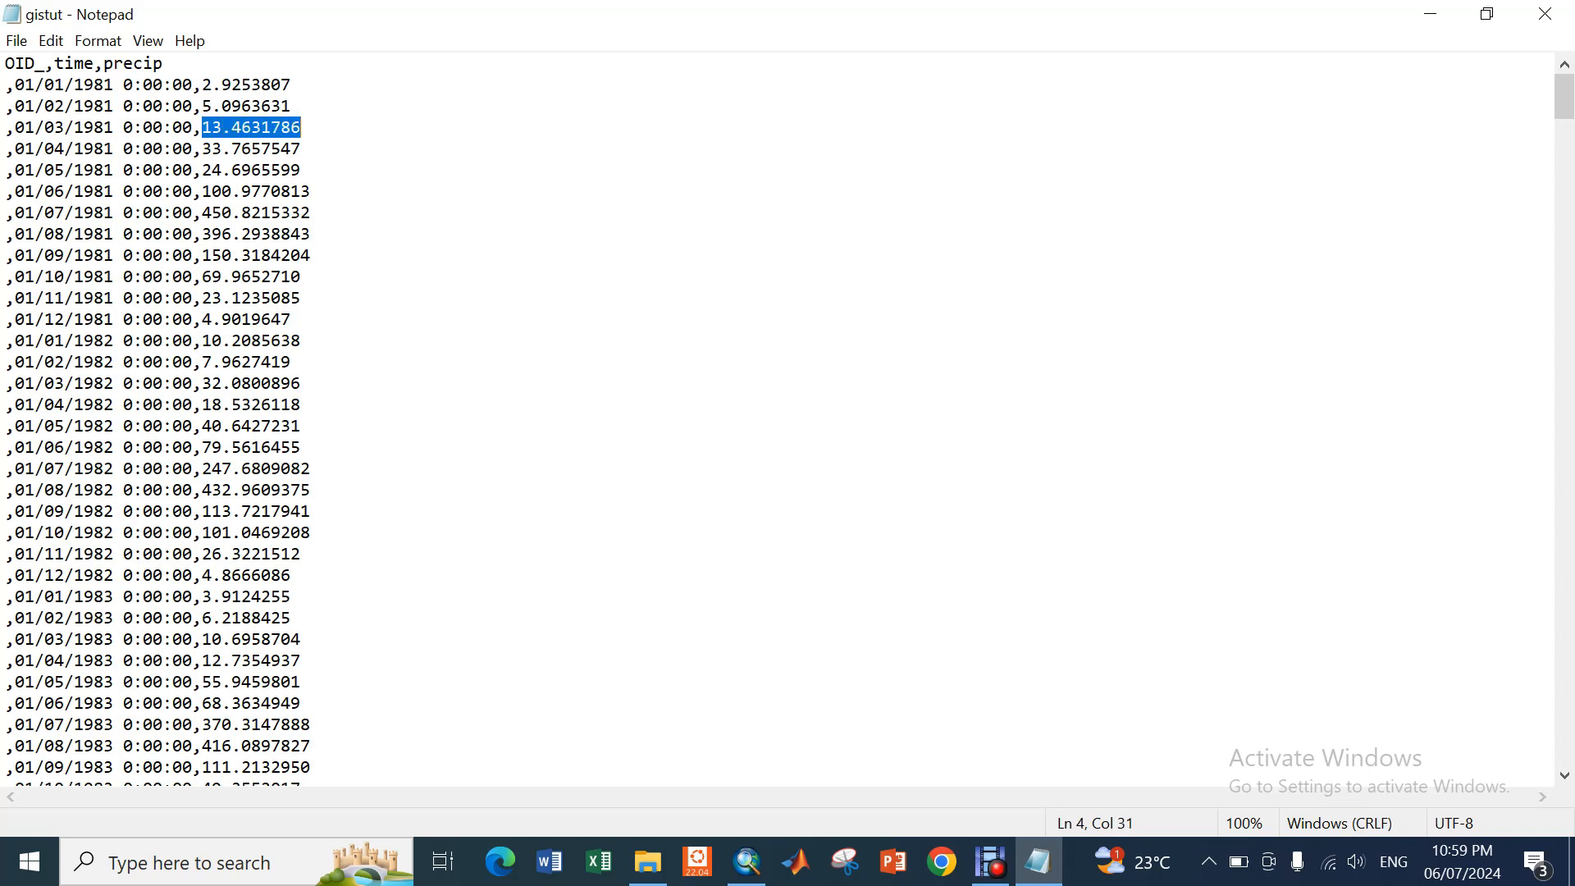
mouse_move(1564, 96)
mouse_down()
mouse_move(1564, 742)
mouse_move(1564, 97)
mouse_up()
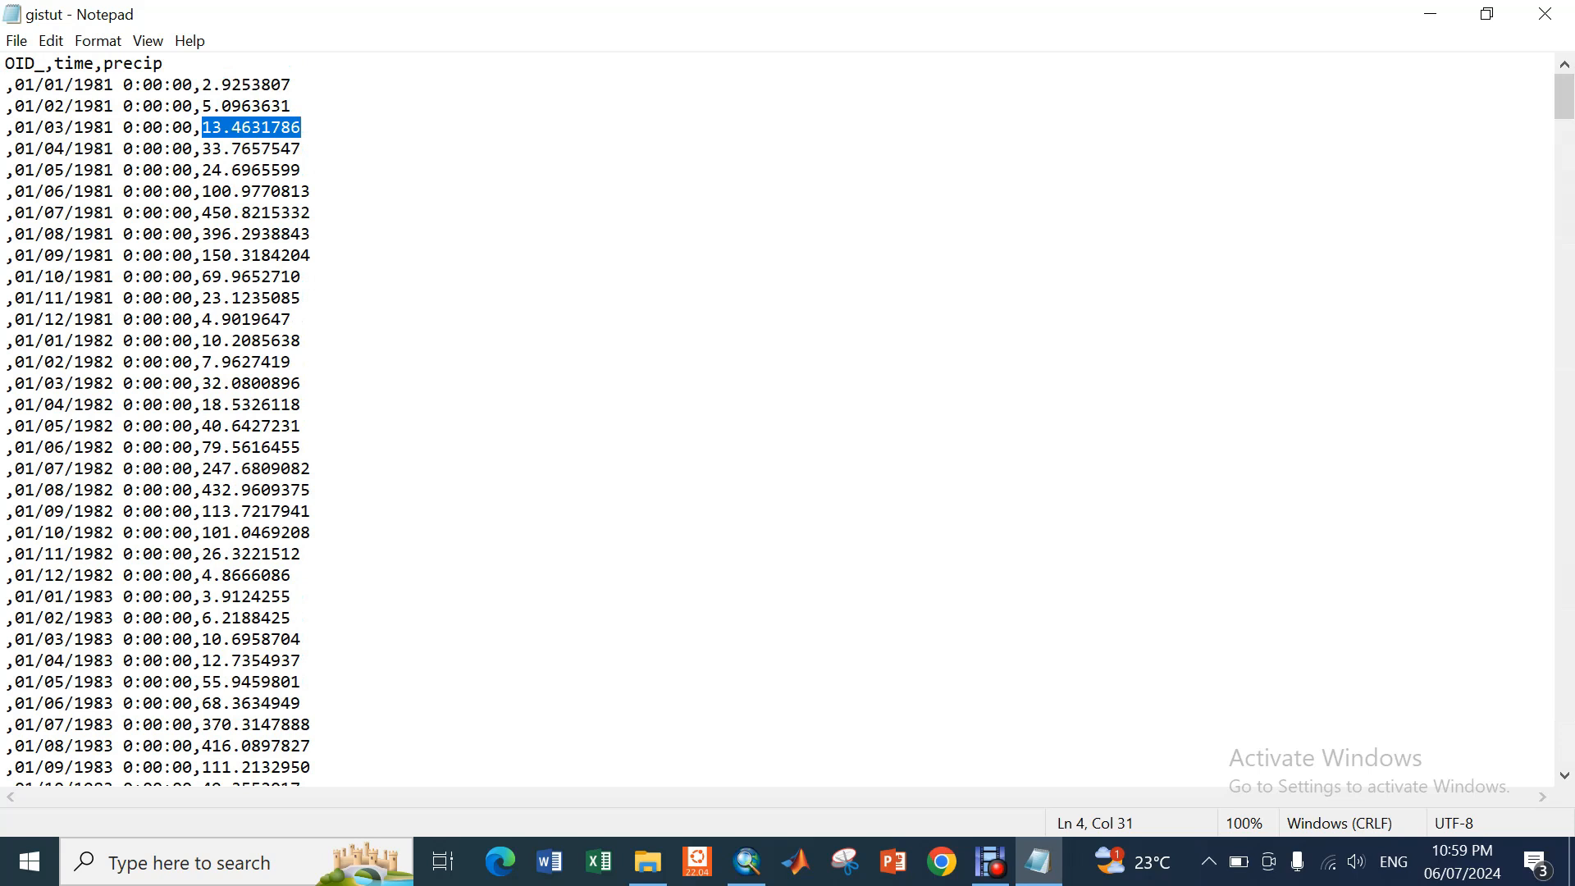